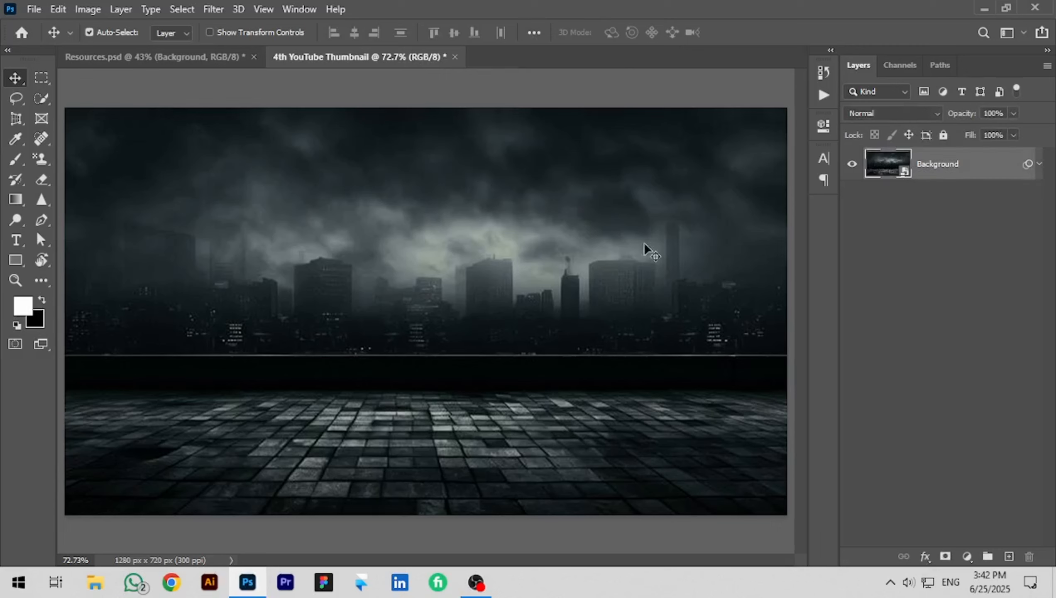
# Step: Examine the Basic, Detail and Effects settings in the Background layer's Camera Raw smart filter
pyautogui.click(1039, 163)
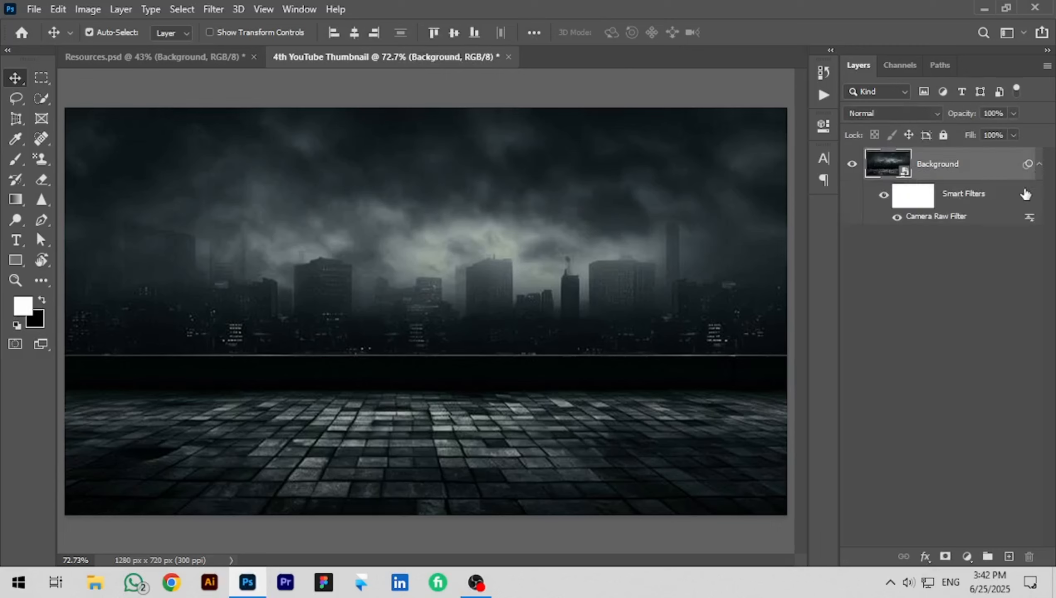
pyautogui.click(884, 195)
pyautogui.click(884, 195)
pyautogui.doubleClick(938, 217)
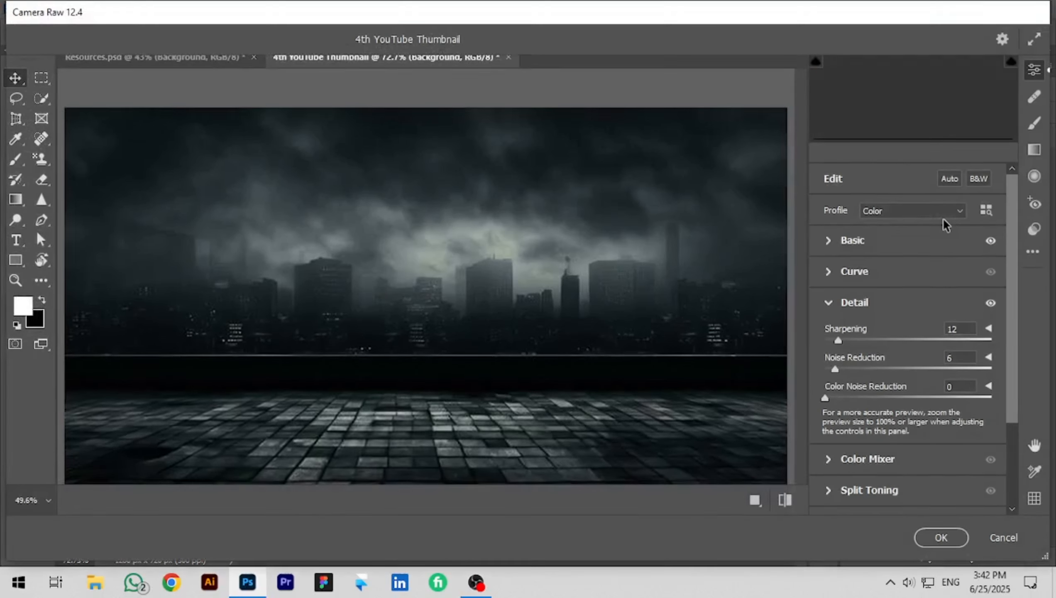
pyautogui.click(851, 240)
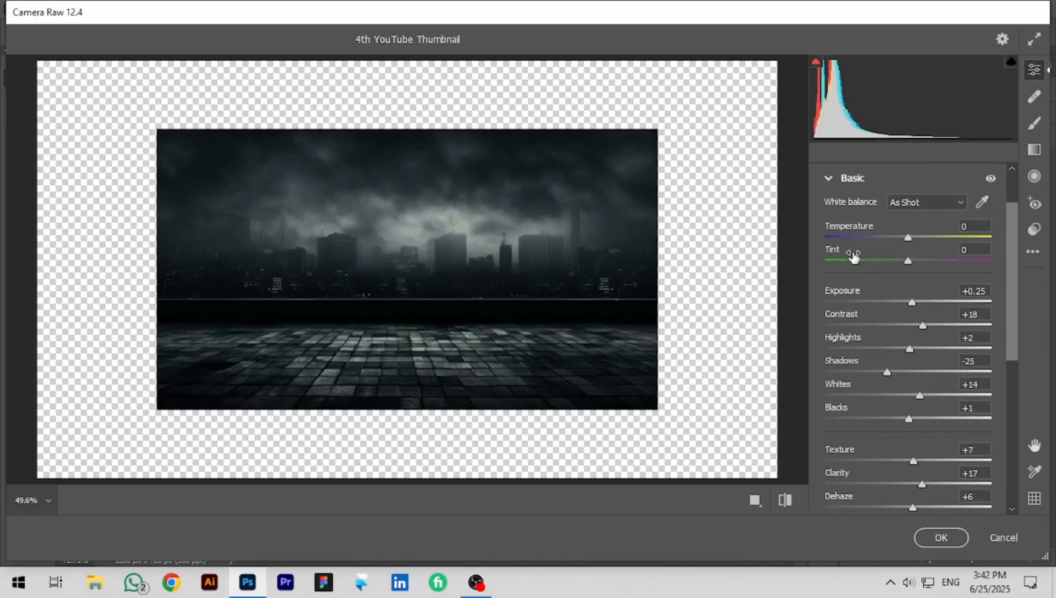
pyautogui.scroll(-3, 853, 254)
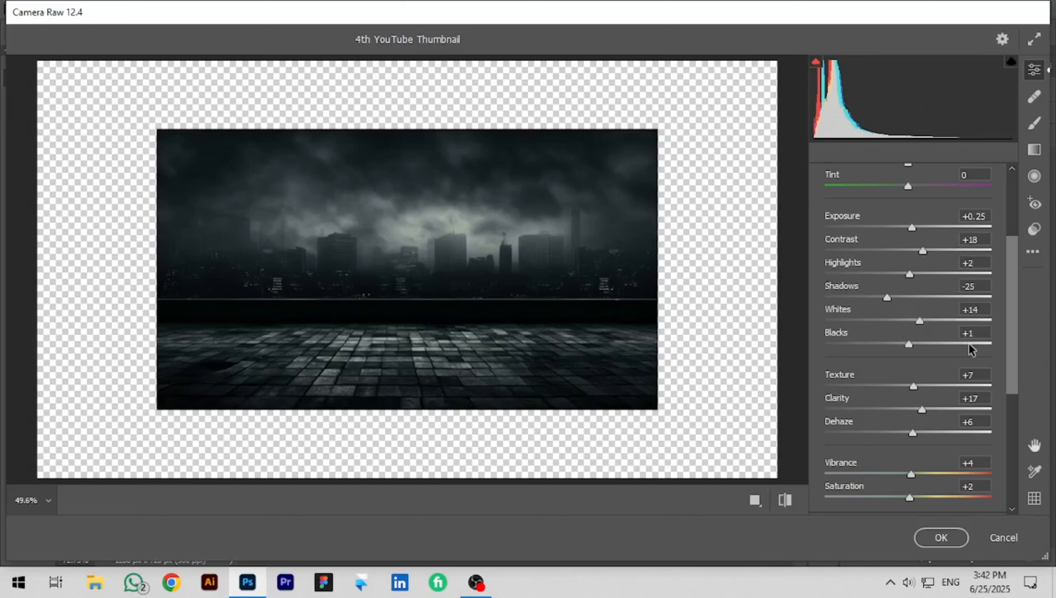
pyautogui.scroll(-2, 969, 344)
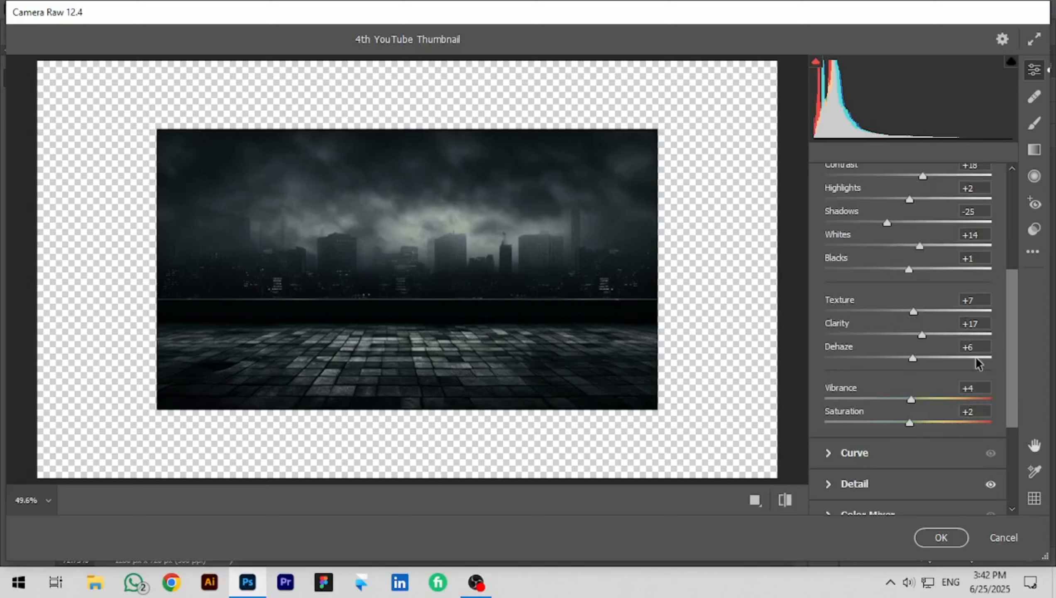
pyautogui.scroll(-4, 981, 368)
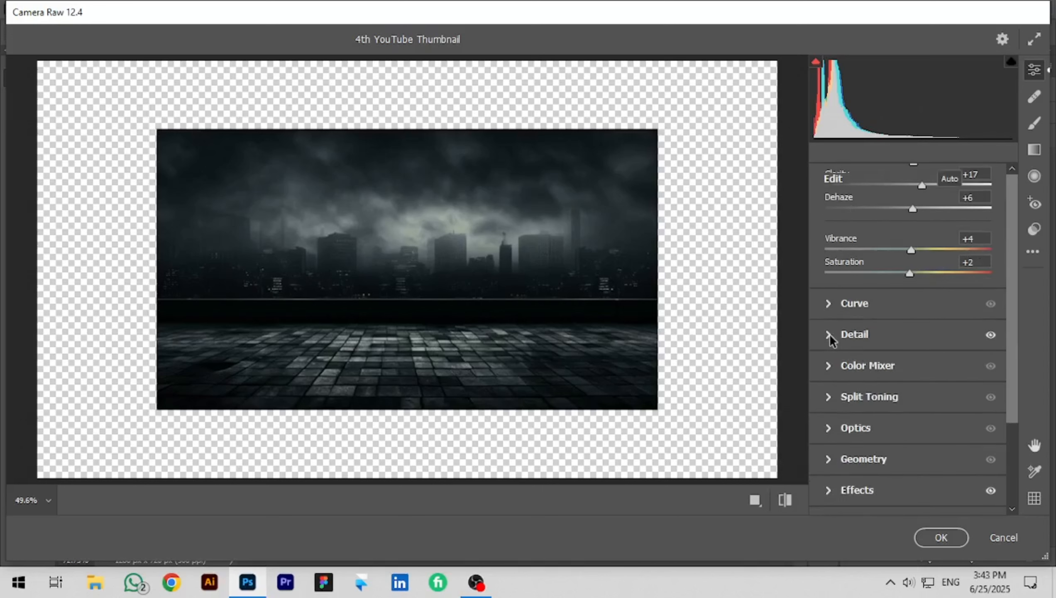
pyautogui.click(830, 334)
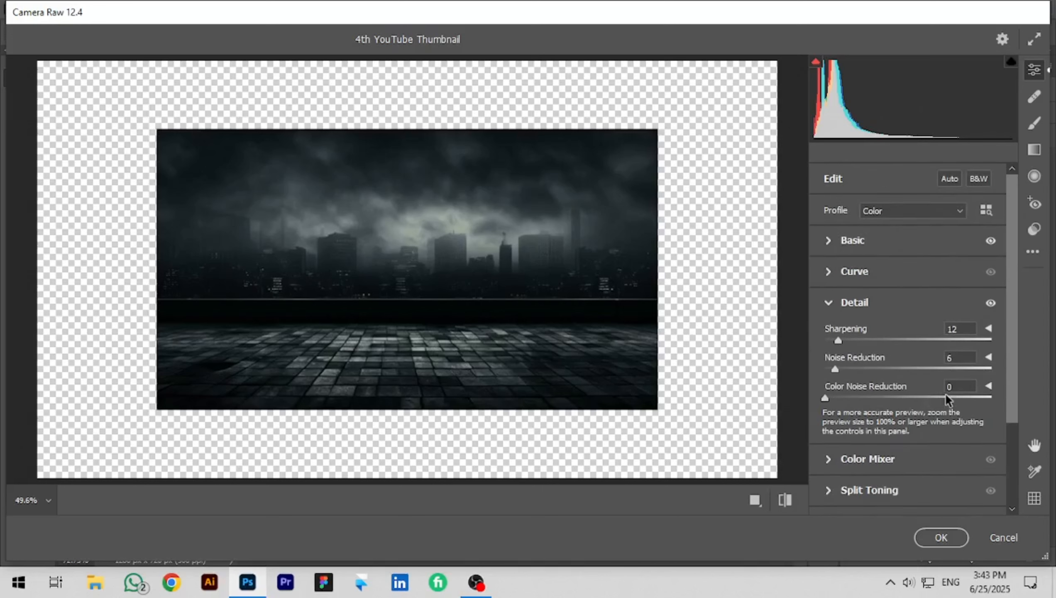
pyautogui.scroll(-3, 883, 407)
pyautogui.click(839, 472)
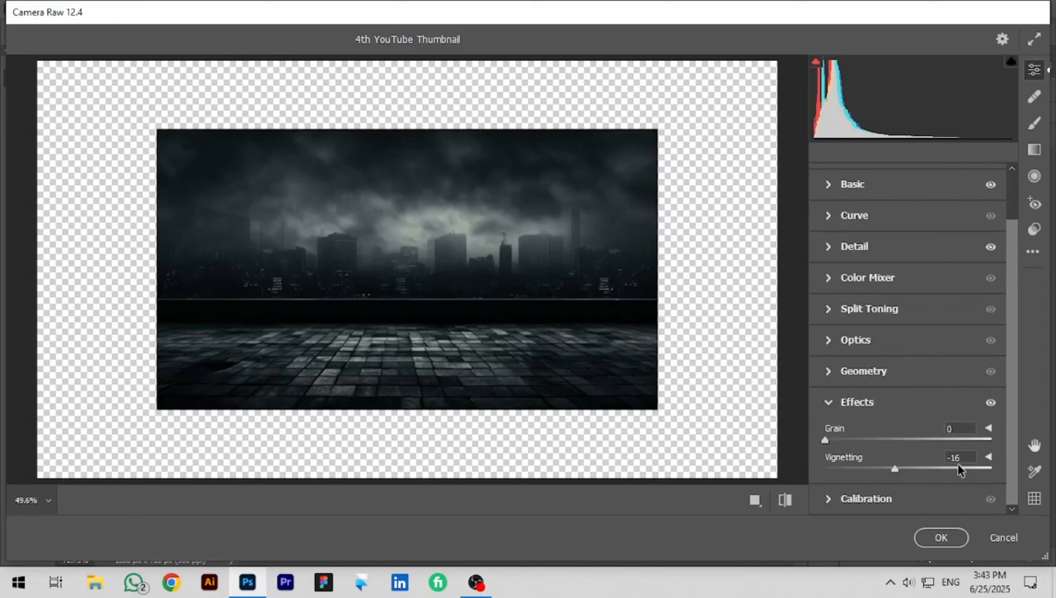
pyautogui.click(939, 536)
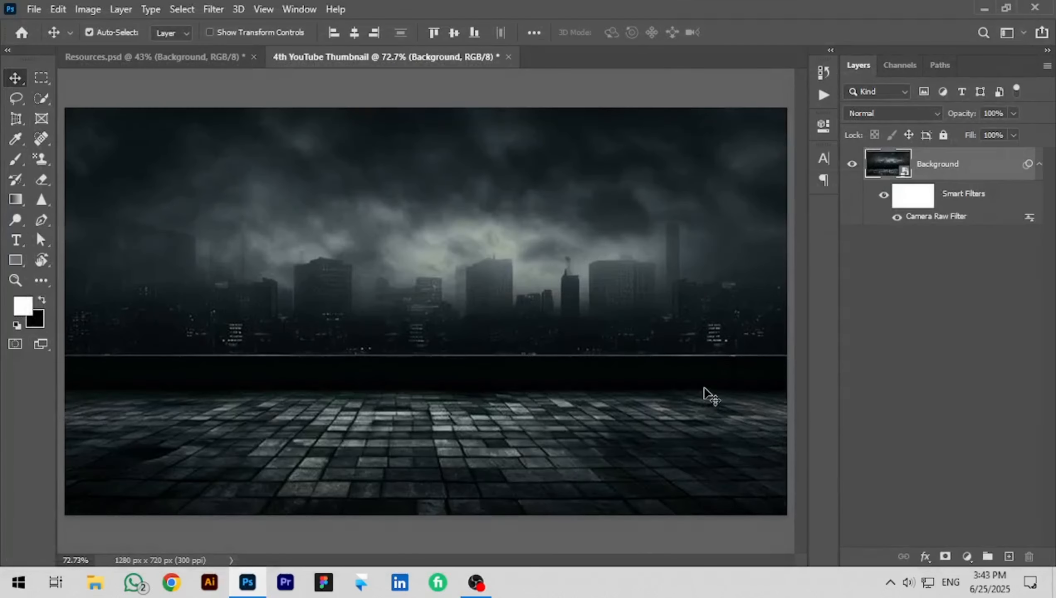
# Step: Copy the Man group from Resources.psd into the 4th YouTube Thumbnail document above the Background layer, and collapse the Background's filter list
pyautogui.click(211, 62)
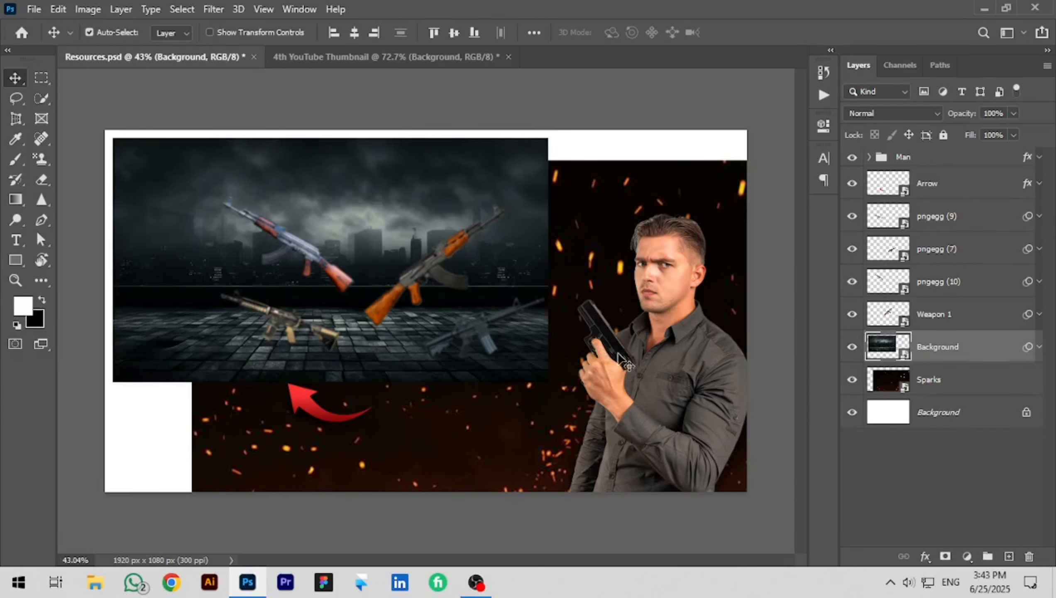
pyautogui.click(898, 157)
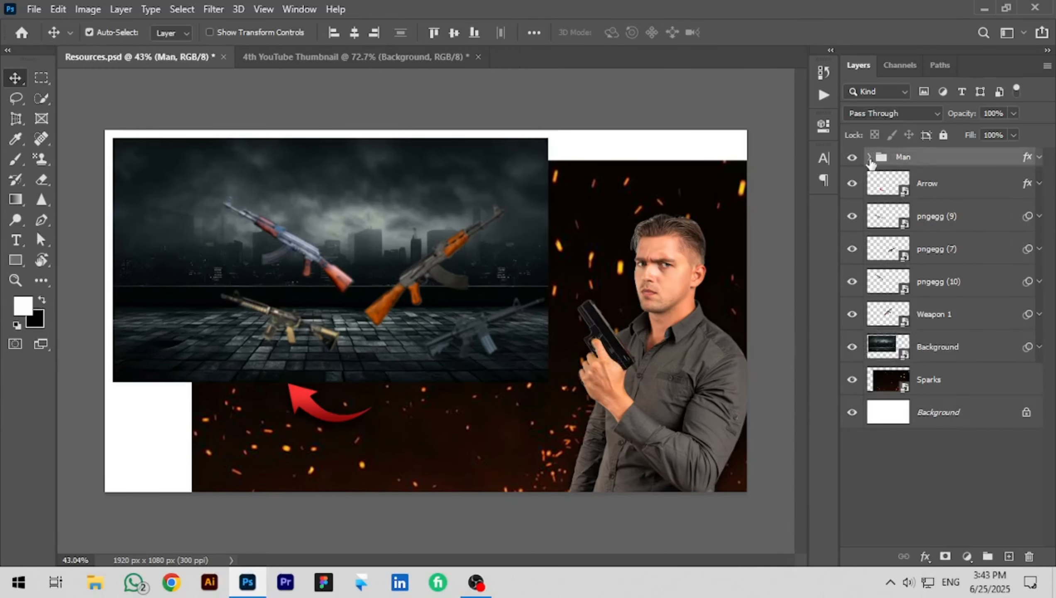
pyautogui.click(852, 158)
pyautogui.click(851, 159)
pyautogui.hotkey('ctrl', 'c')
pyautogui.click(413, 58)
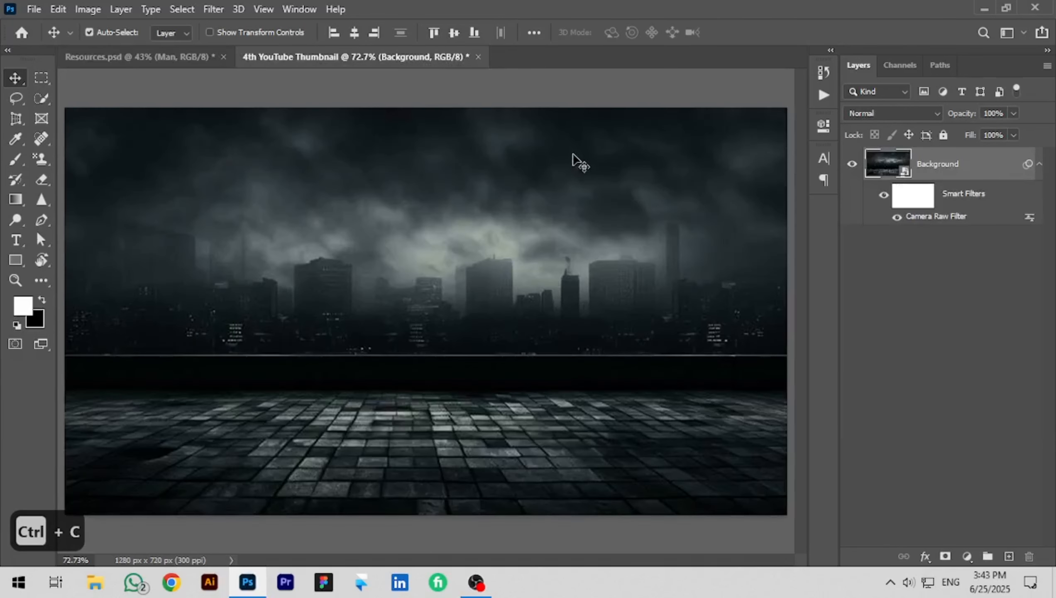
pyautogui.hotkey('ctrl', 'v')
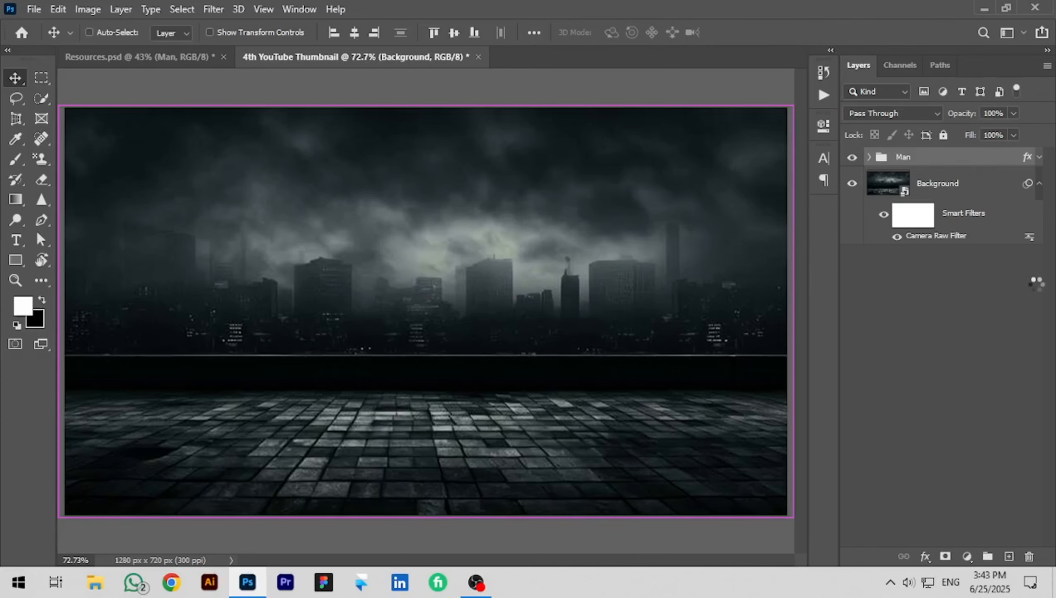
pyautogui.click(1039, 184)
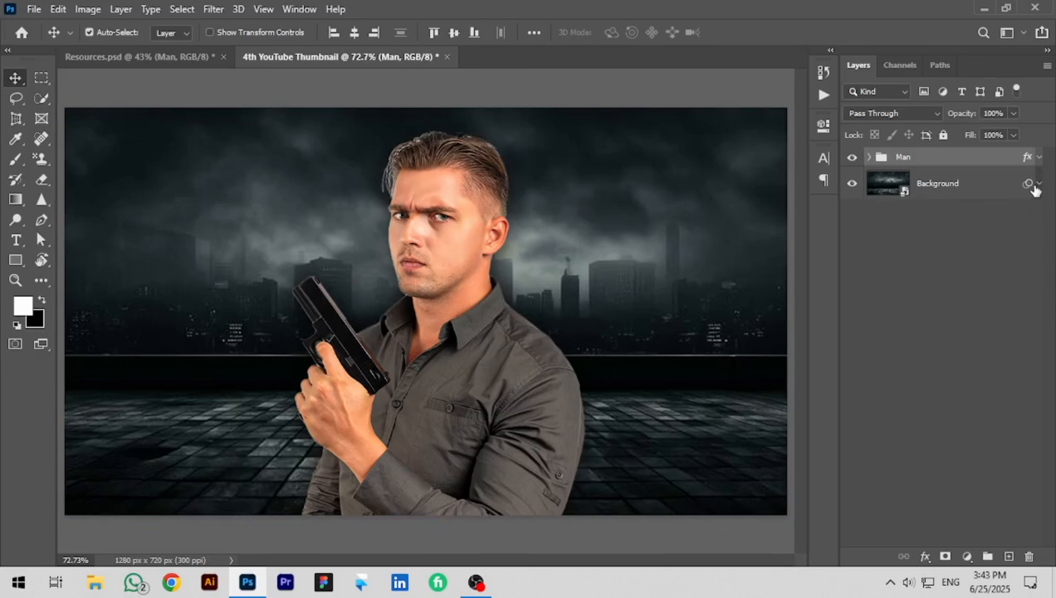
# Step: Move the Man group horizontally to the right side of the thumbnail canvas
pyautogui.hotkey('shift', 'Right')
pyautogui.hotkey('shift', 'Right')
pyautogui.hotkey('shift', 'Right')
pyautogui.hotkey('shift', 'Right')
pyautogui.hotkey('shift', 'Right')
pyautogui.hotkey('shift', 'Right')
pyautogui.hotkey('shift', 'Right')
pyautogui.hotkey('shift', 'Right')
pyautogui.hotkey('shift', 'Right')
pyautogui.hotkey('shift', 'Right')
pyautogui.hotkey('shift', 'Right')
pyautogui.hotkey('shift', 'Right')
pyautogui.hotkey('shift', 'Right')
pyautogui.hotkey('shift', 'Right')
pyautogui.hotkey('shift', 'Right')
pyautogui.hotkey('shift', 'Right')
pyautogui.hotkey('shift', 'Right')
pyautogui.hotkey('shift', 'Right')
pyautogui.hotkey('shift', 'Right')
pyautogui.hotkey('shift', 'Right')
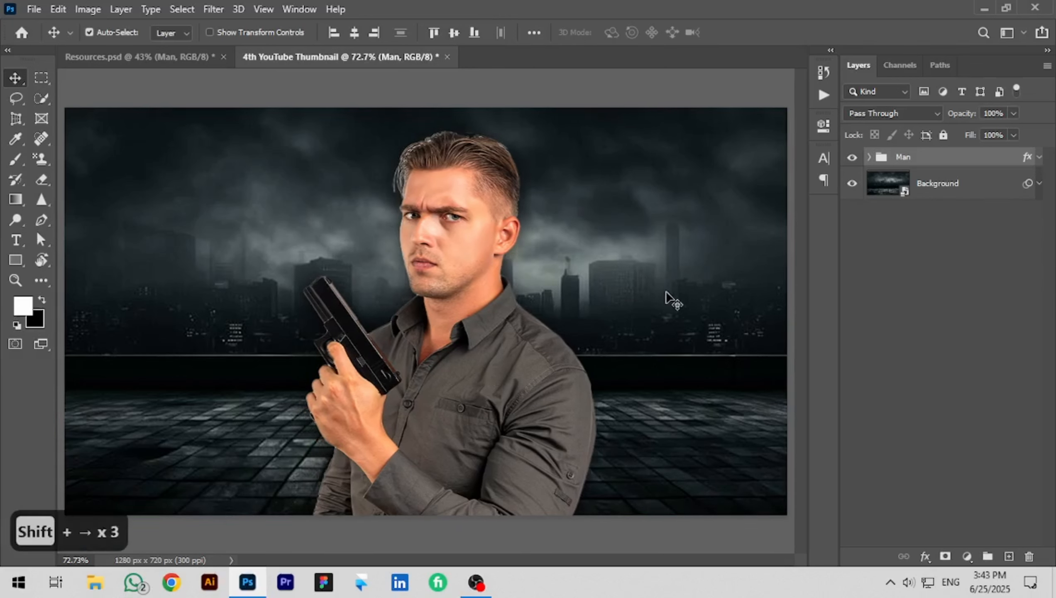
pyautogui.hotkey('shift', 'Right')
pyautogui.hotkey('shift', 'Right')
pyautogui.hotkey('shift', 'Right')
pyautogui.hotkey('shift', 'Right')
pyautogui.hotkey('shift', 'Right')
pyautogui.hotkey('shift', 'Right')
pyautogui.hotkey('shift', 'Right')
pyautogui.hotkey('shift', 'Right')
pyautogui.hotkey('shift', 'Right')
pyautogui.hotkey('shift', 'Right')
pyautogui.hotkey('shift', 'Right')
pyautogui.hotkey('shift', 'Right')
pyautogui.hotkey('shift', 'Right')
pyautogui.hotkey('shift', 'Right')
pyautogui.hotkey('shift', 'Right')
pyautogui.hotkey('shift', 'Right')
pyautogui.hotkey('shift', 'Right')
pyautogui.hotkey('shift', 'Right')
pyautogui.hotkey('shift', 'Right')
pyautogui.hotkey('shift', 'Right')
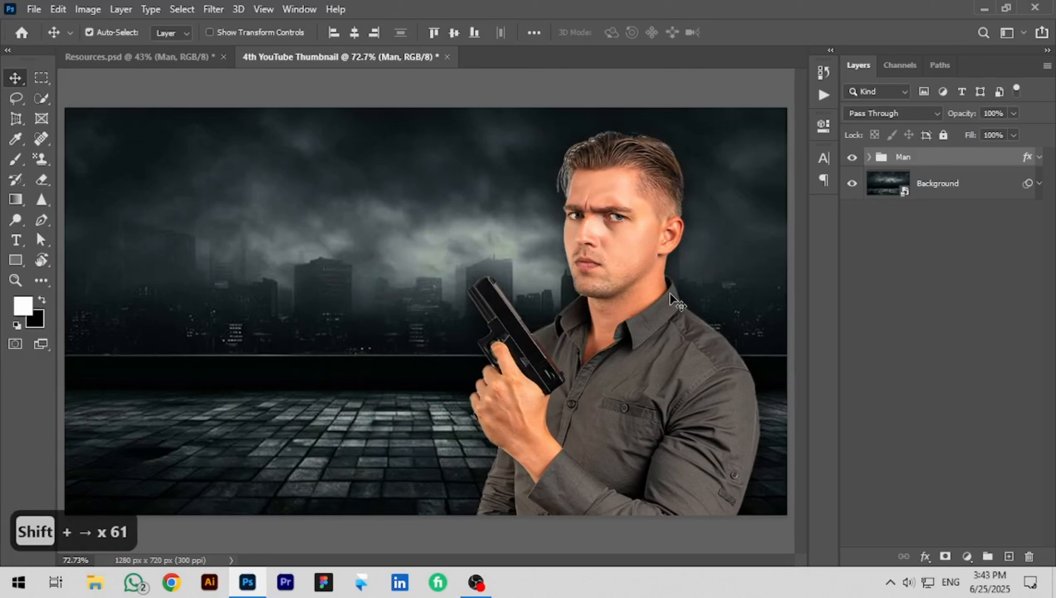
pyautogui.hotkey('shift', 'Left')
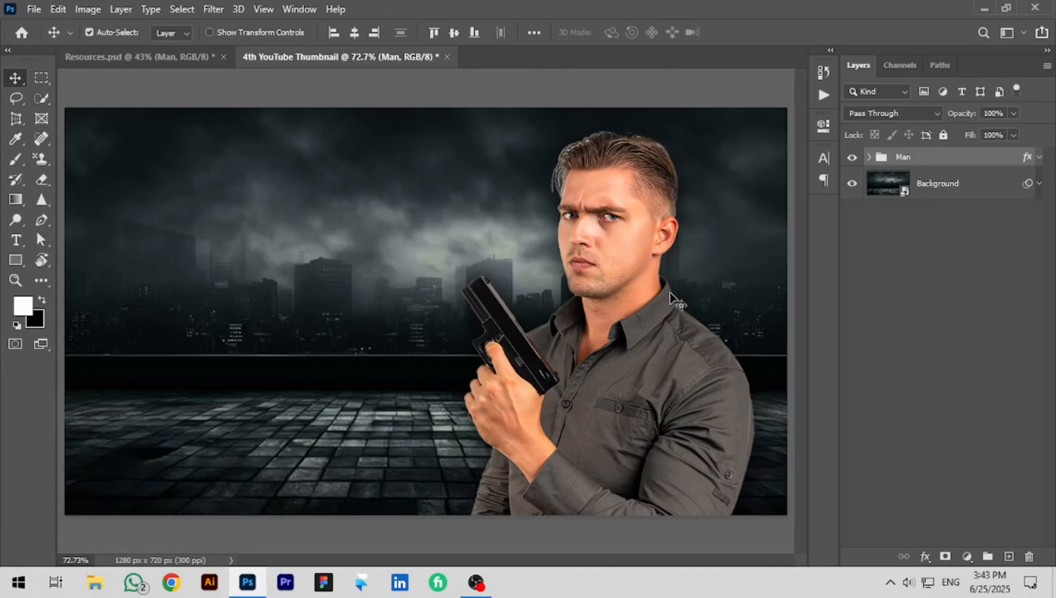
pyautogui.hotkey('shift', 'Left')
pyautogui.hotkey('shift', 'Left')
pyautogui.hotkey('shift', 'Right')
pyautogui.hotkey('shift', 'Right')
pyautogui.hotkey('shift', 'Right')
pyautogui.hotkey('shift', 'Right')
pyautogui.hotkey('shift', 'Right')
pyautogui.hotkey('shift', 'Right')
pyautogui.hotkey('shift', 'Right')
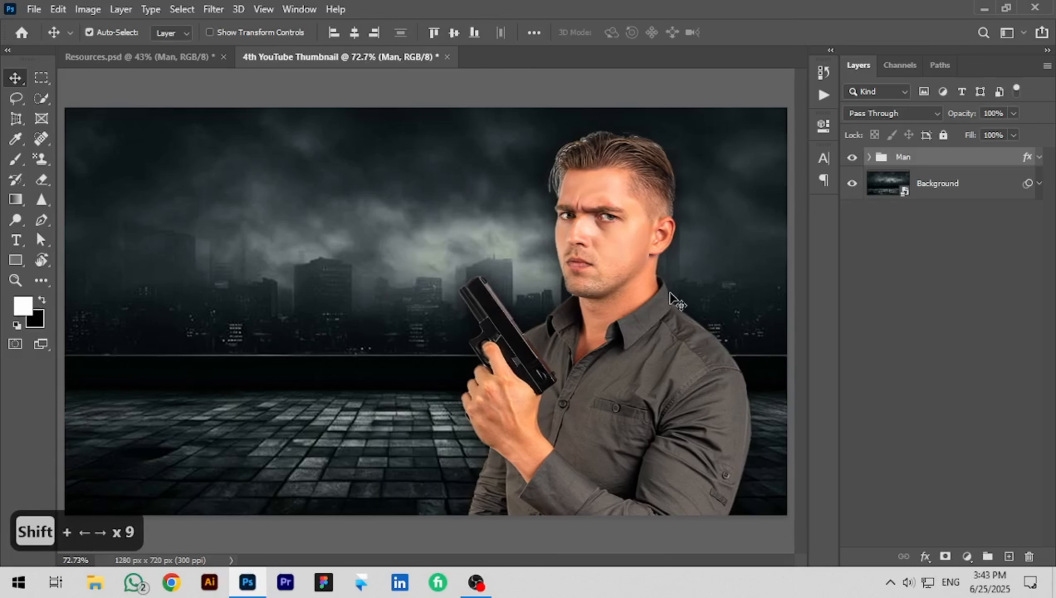
# Step: Enable the Drop Shadow effect on the Man group, comparing the effect with the Background layer temporarily hidden
pyautogui.click(1040, 158)
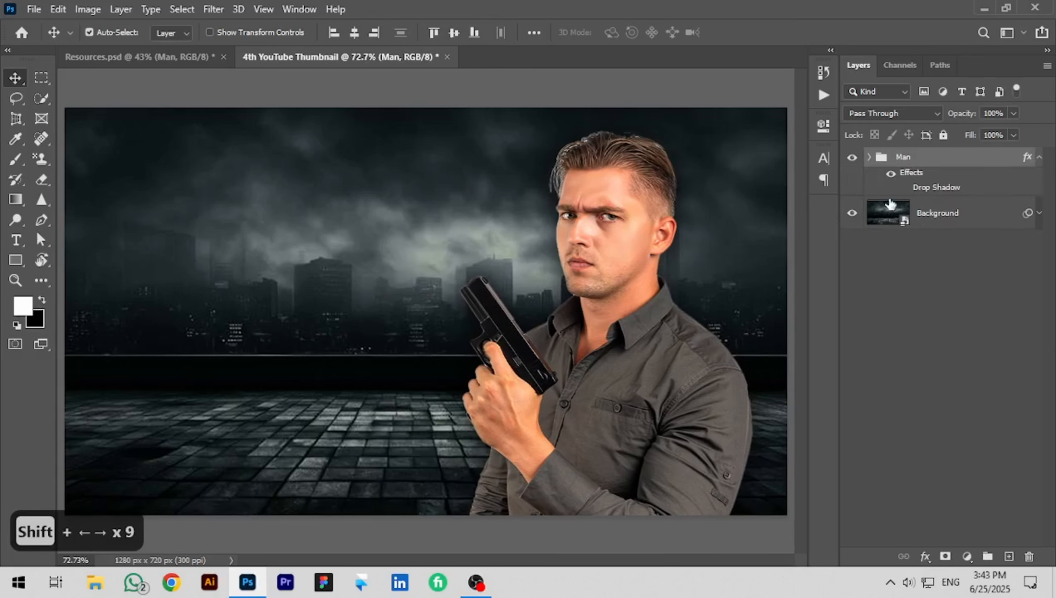
pyautogui.click(891, 173)
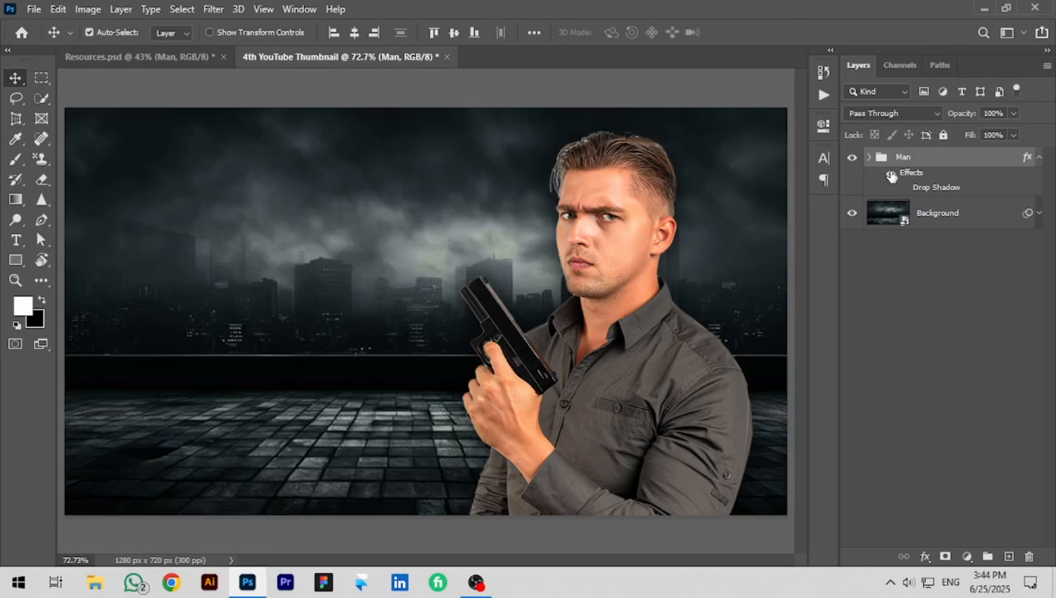
pyautogui.click(852, 213)
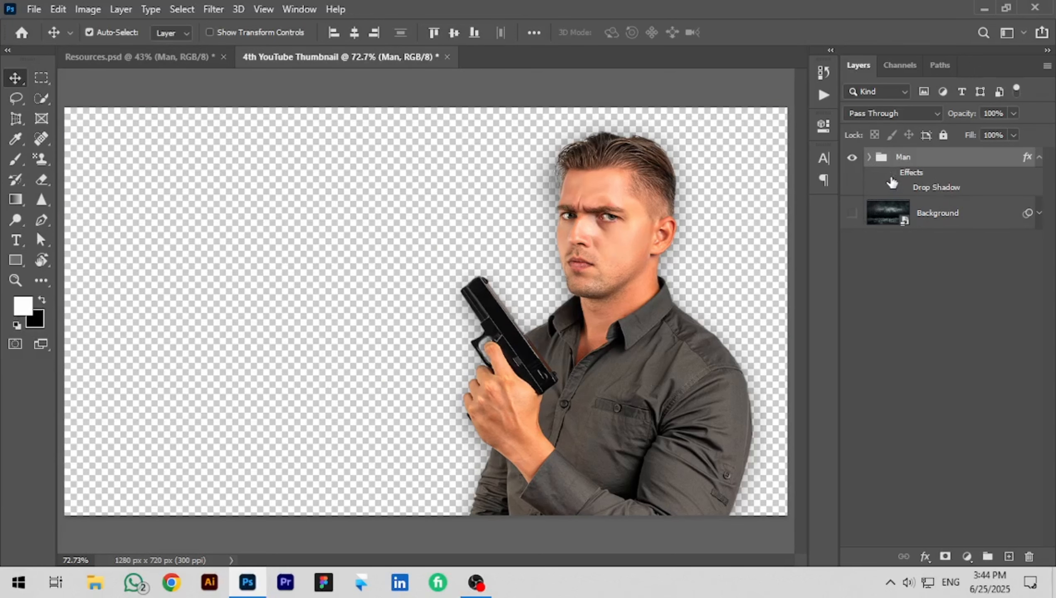
pyautogui.click(851, 213)
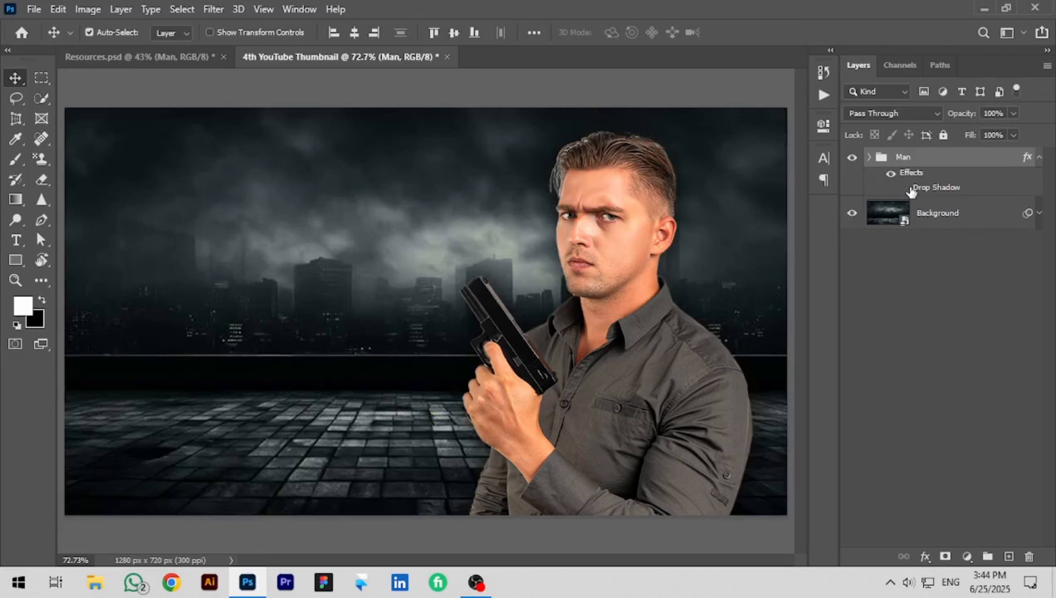
pyautogui.click(903, 188)
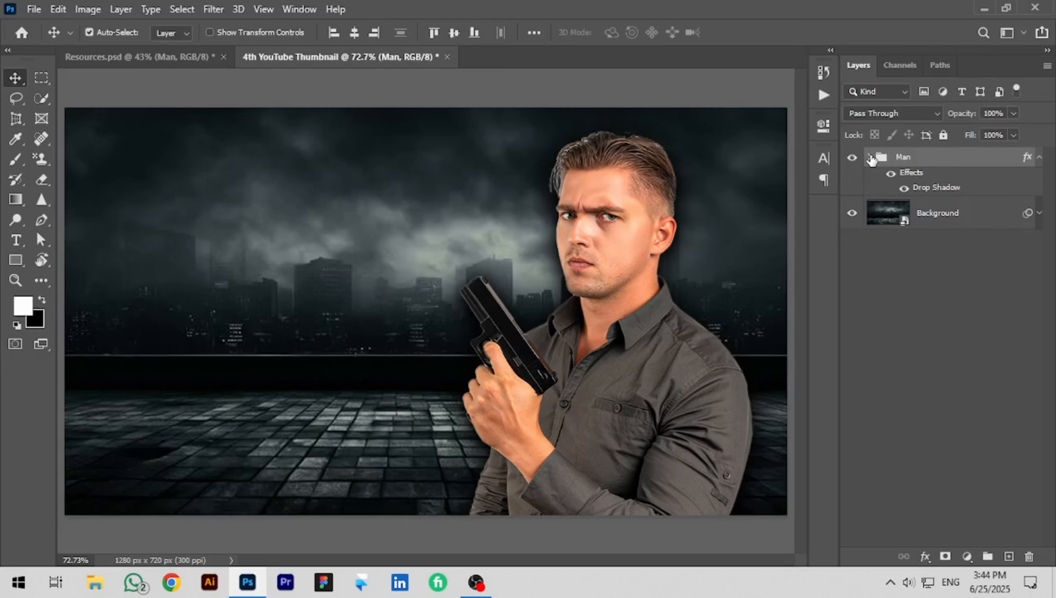
# Step: Expand the Man group and examine the curves of its clipped Black and White adjustment layers
pyautogui.click(870, 157)
pyautogui.moveTo(838, 265); pyautogui.dragTo(745, 258)
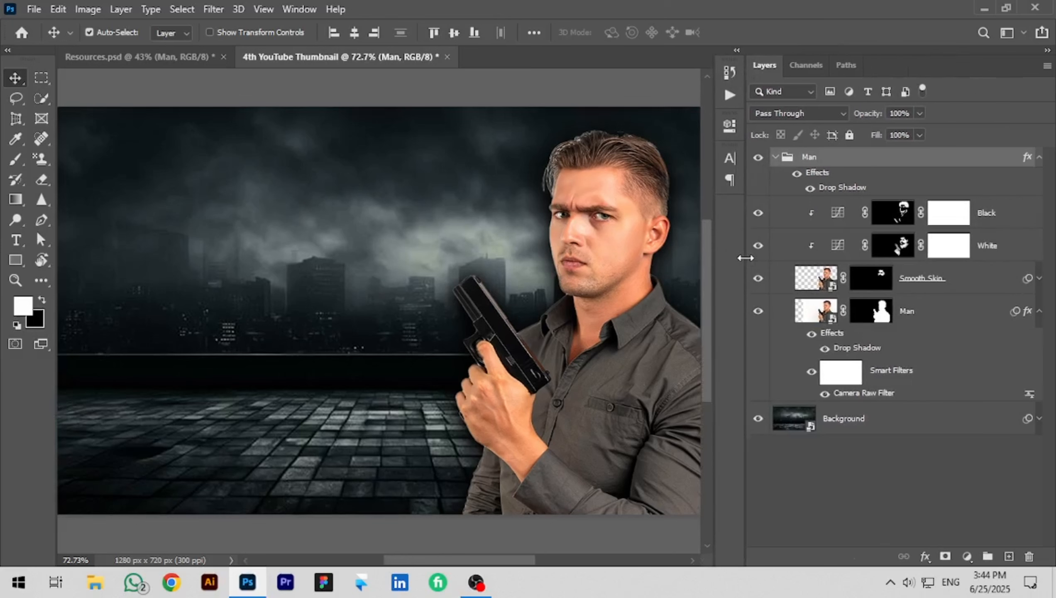
pyautogui.click(834, 246)
pyautogui.click(841, 214)
pyautogui.doubleClick(840, 215)
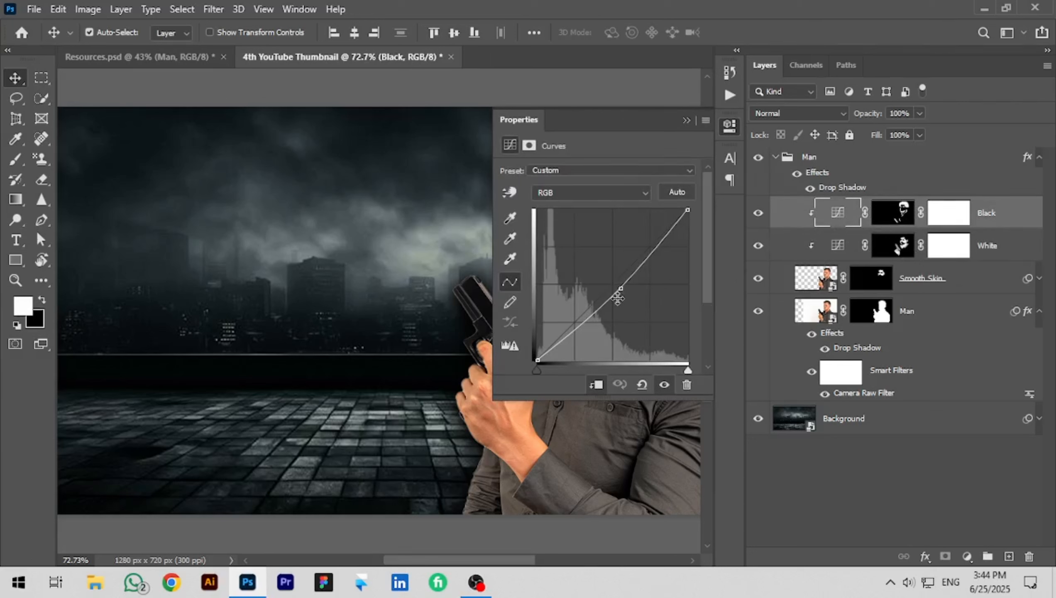
pyautogui.click(686, 120)
pyautogui.click(966, 559)
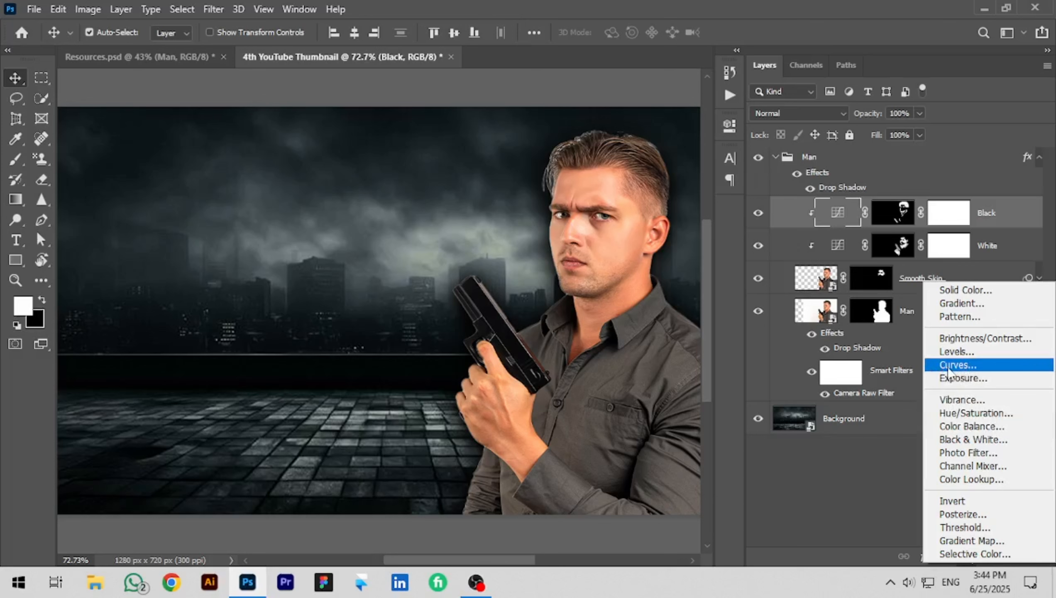
pyautogui.click(836, 246)
pyautogui.doubleClick(838, 246)
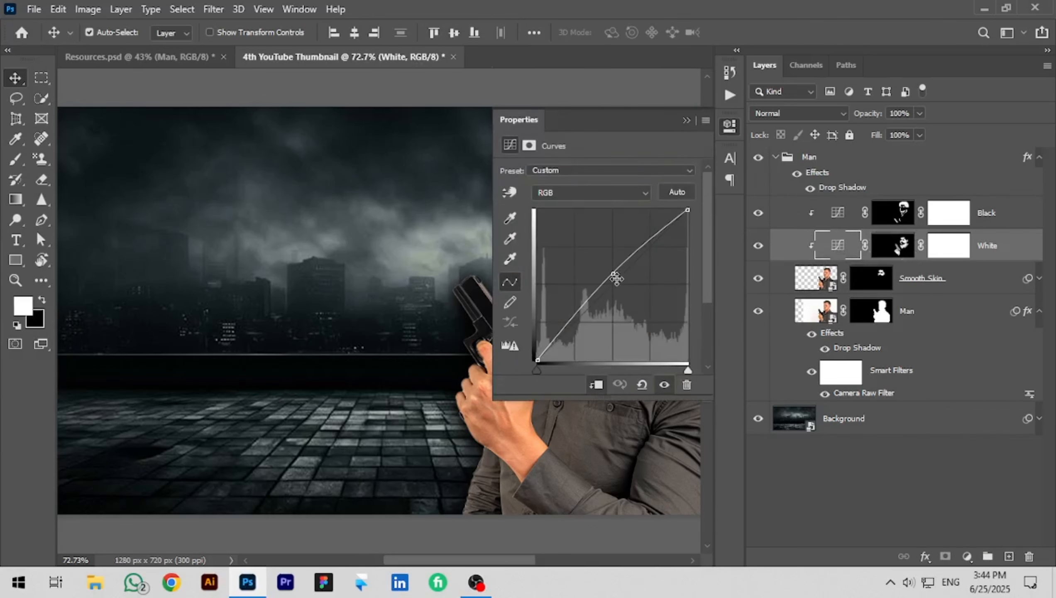
pyautogui.click(686, 120)
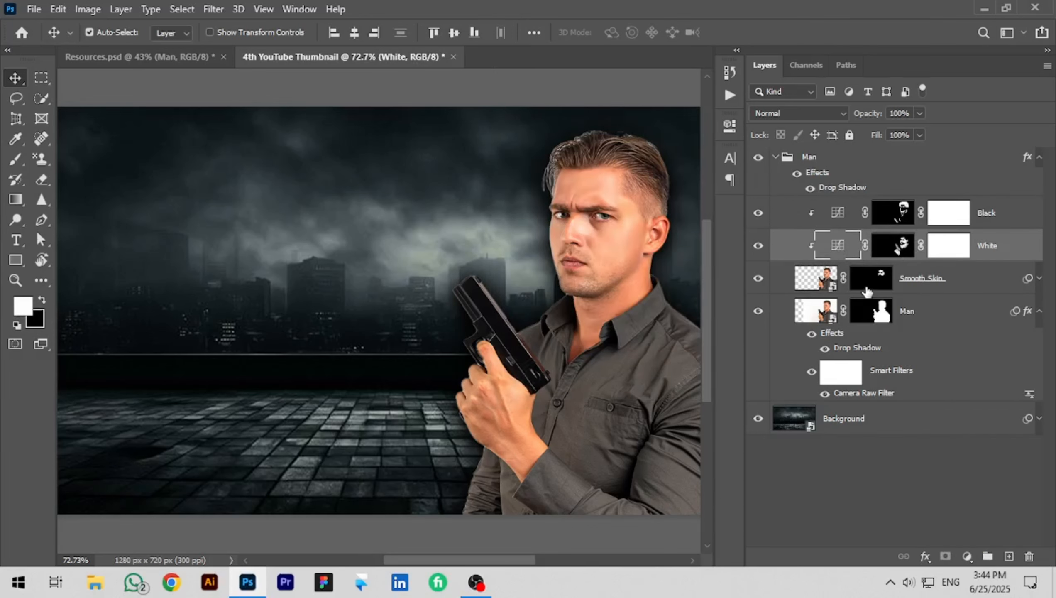
# Step: Examine the Detail settings in the Smooth Skin layer's Camera Raw filter, leaving the filter without applying changes
pyautogui.click(937, 289)
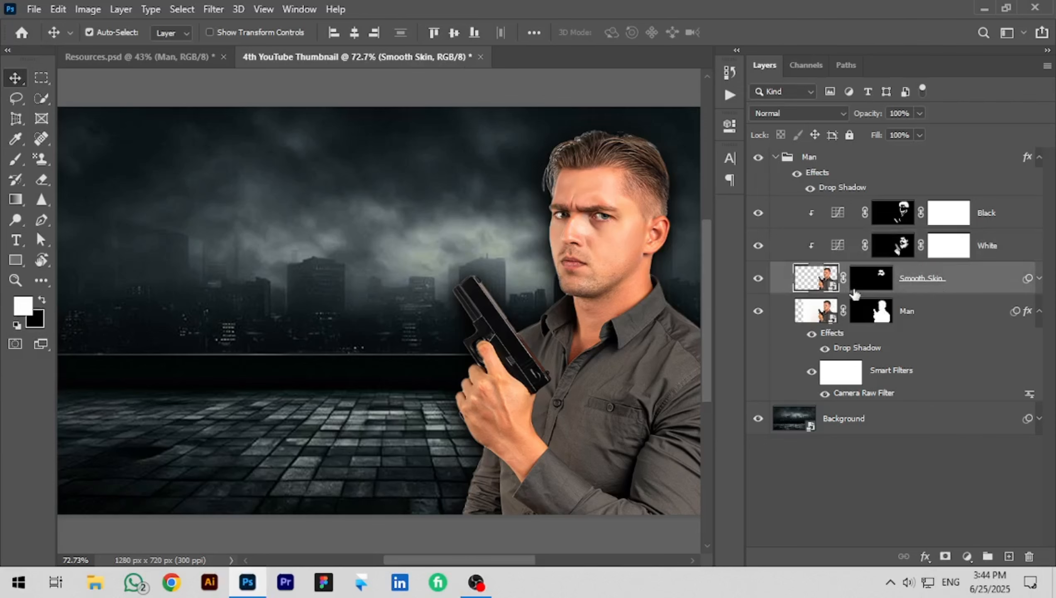
pyautogui.click(1038, 280)
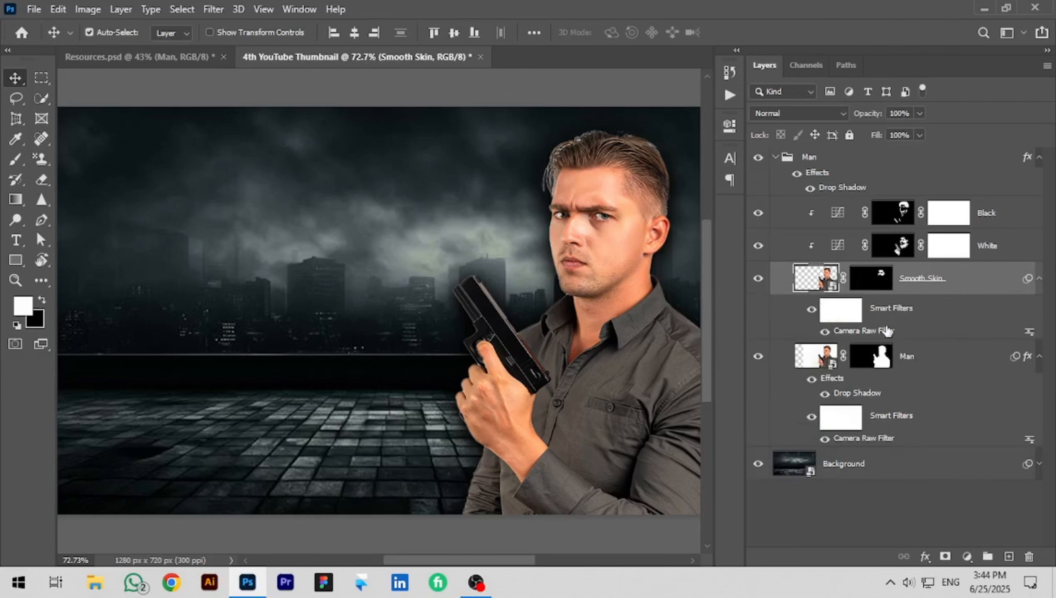
pyautogui.click(1039, 280)
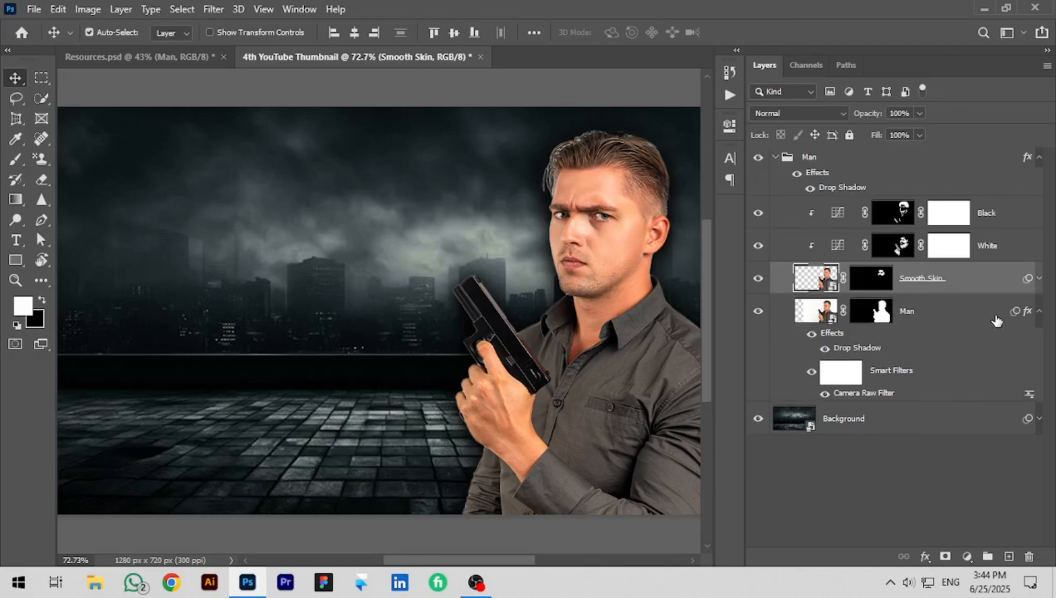
pyautogui.click(1039, 279)
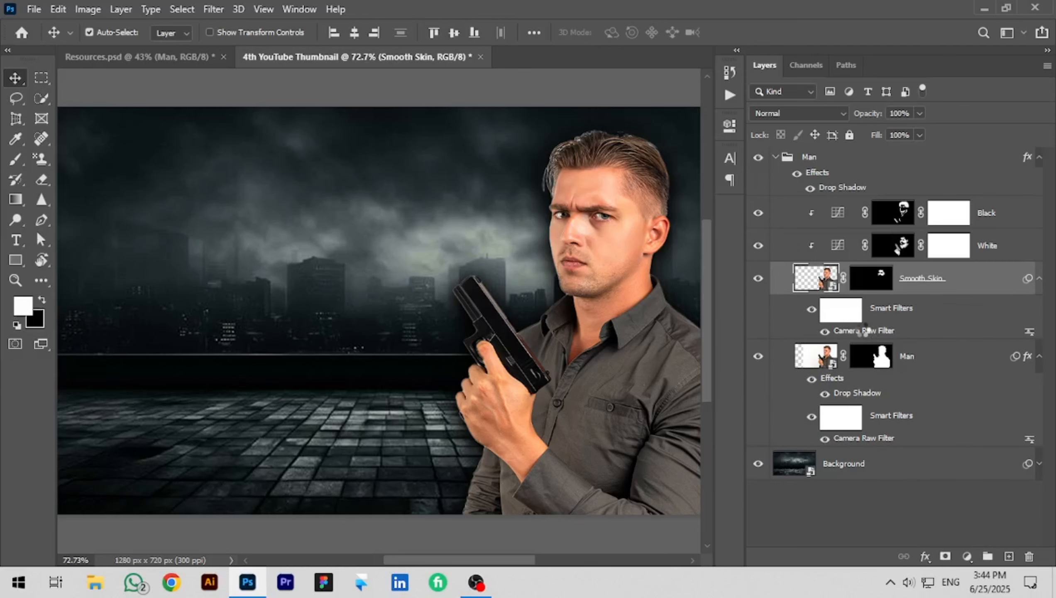
pyautogui.doubleClick(863, 331)
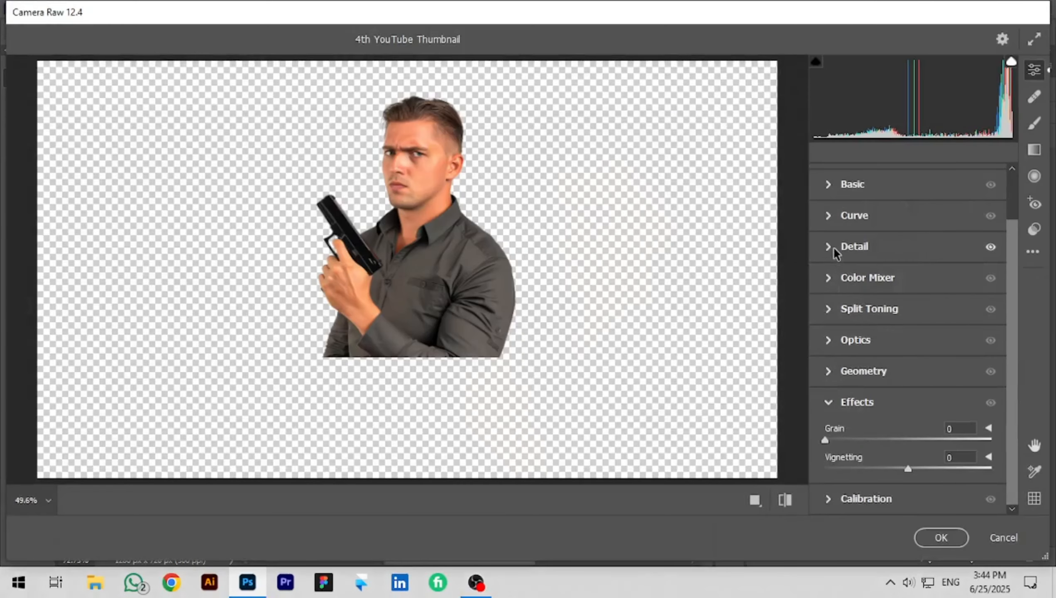
pyautogui.click(834, 249)
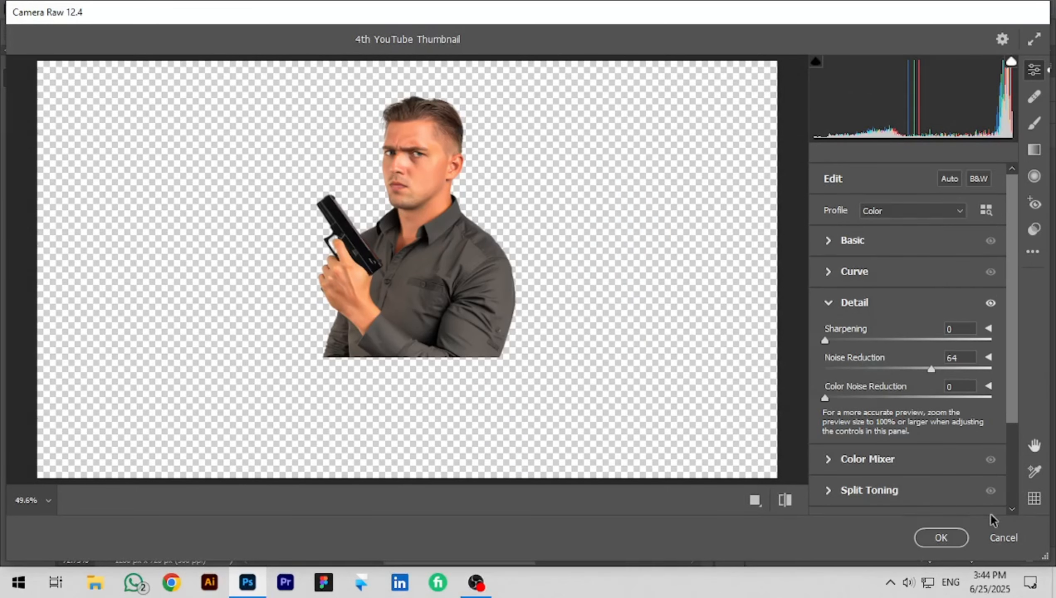
pyautogui.click(1000, 538)
pyautogui.click(1039, 279)
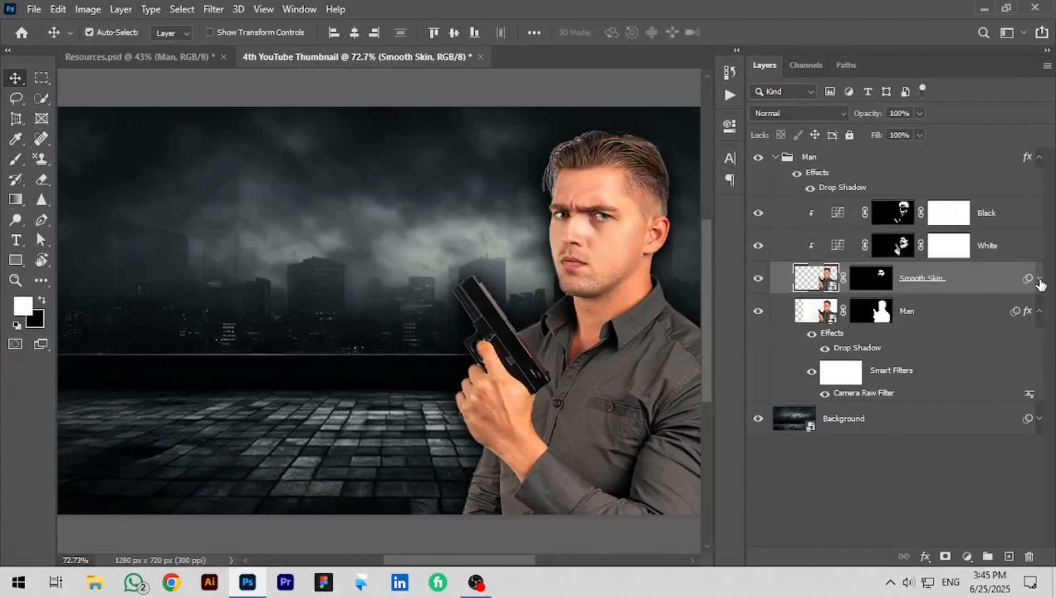
# Step: Collapse the Man group together with its filter and effects lists, leaving no layer selected
pyautogui.click(1039, 312)
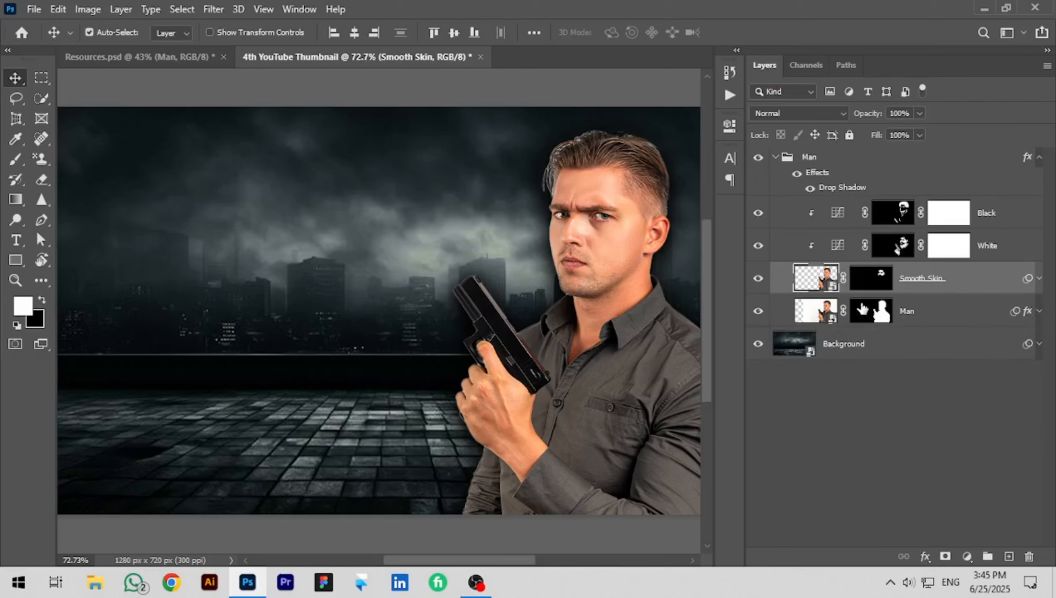
pyautogui.click(776, 158)
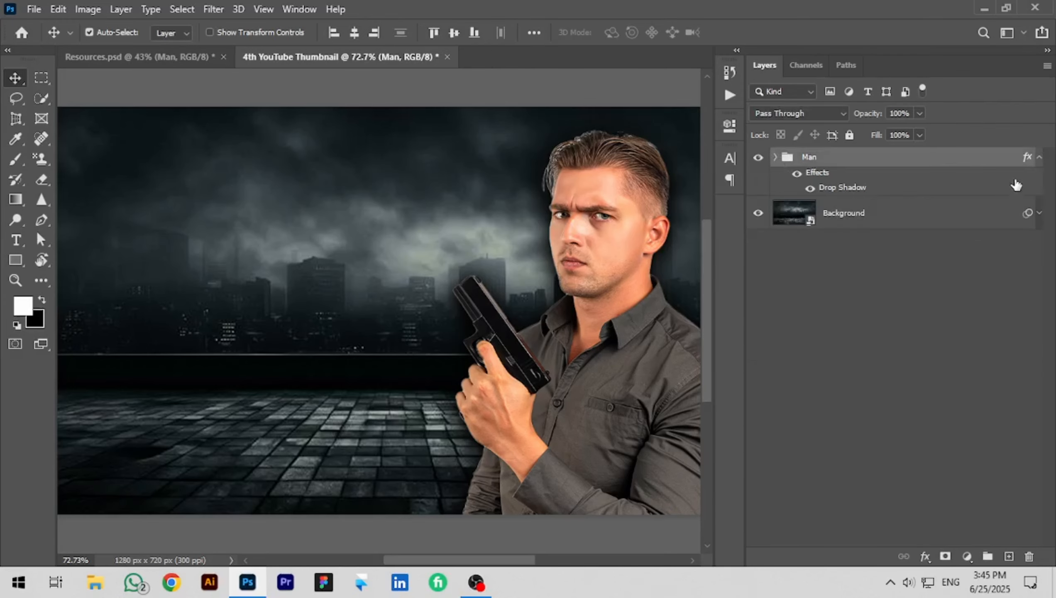
pyautogui.click(1039, 158)
pyautogui.click(613, 105)
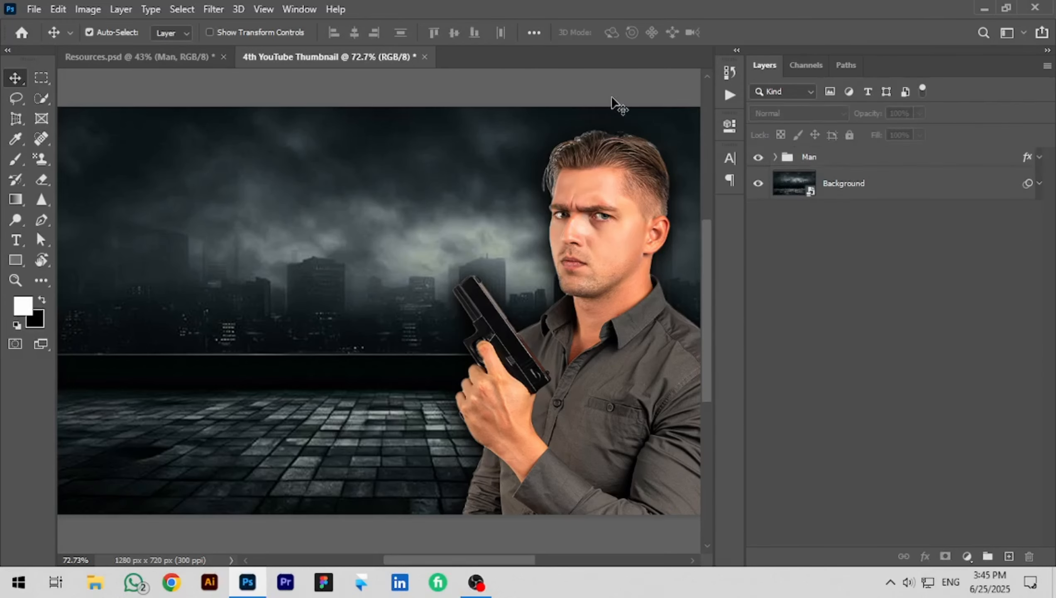
pyautogui.hotkey('ctrl', '0')
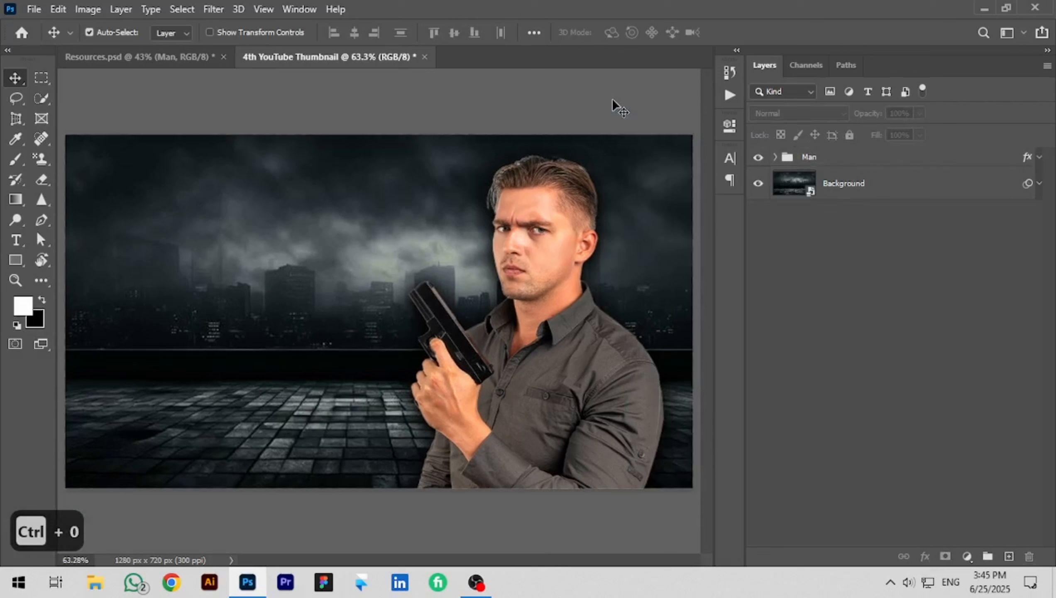
# Step: Copy the four rifle layers, pngegg (9), pngegg (7), pngegg (10) and Weapon 1, from Resources.psd into the thumbnail document
pyautogui.click(186, 58)
pyautogui.click(414, 336)
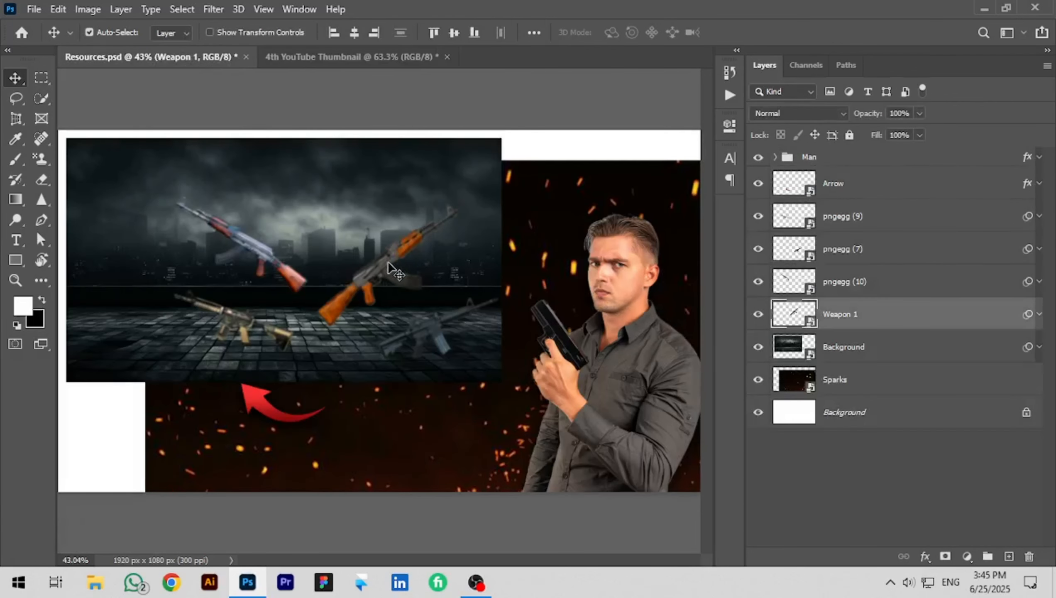
pyautogui.keyDown('shift'); pyautogui.click(415, 336); pyautogui.keyUp('shift')
pyautogui.keyDown('shift'); pyautogui.click(274, 334); pyautogui.keyUp('shift')
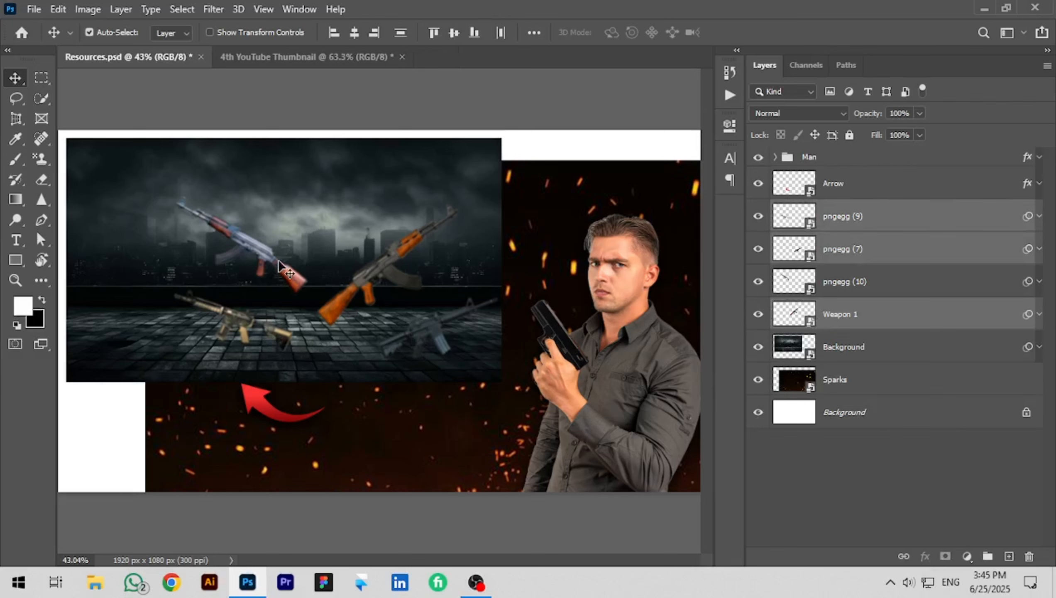
pyautogui.keyDown('shift'); pyautogui.click(273, 256); pyautogui.keyUp('shift')
pyautogui.moveTo(251, 257)
pyautogui.mouseDown()
pyautogui.moveTo(254, 242)
pyautogui.moveTo(244, 256)
pyautogui.mouseUp()
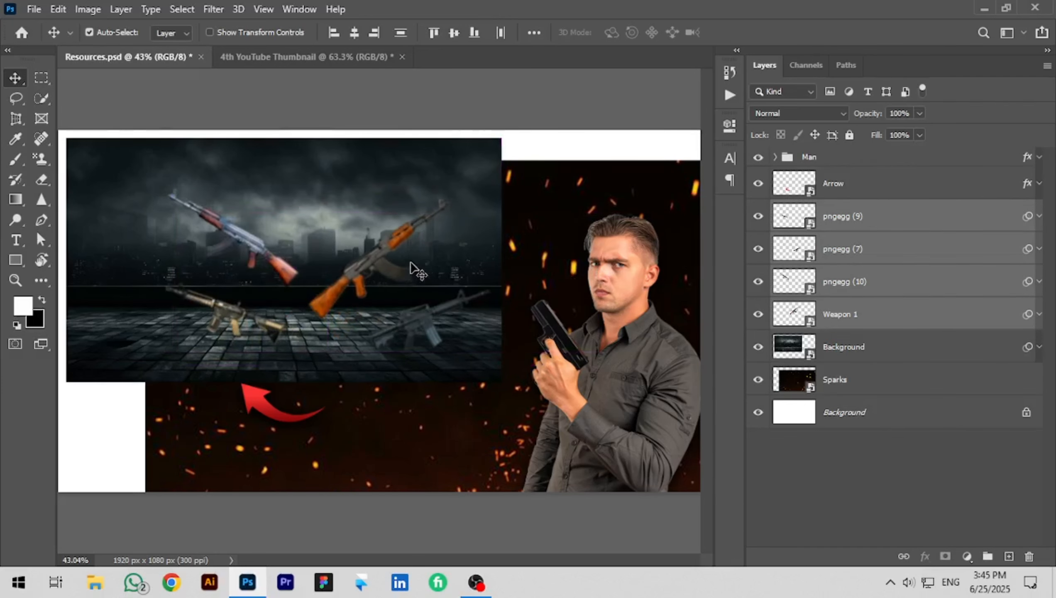
pyautogui.hotkey('ctrl', 'c')
pyautogui.click(330, 58)
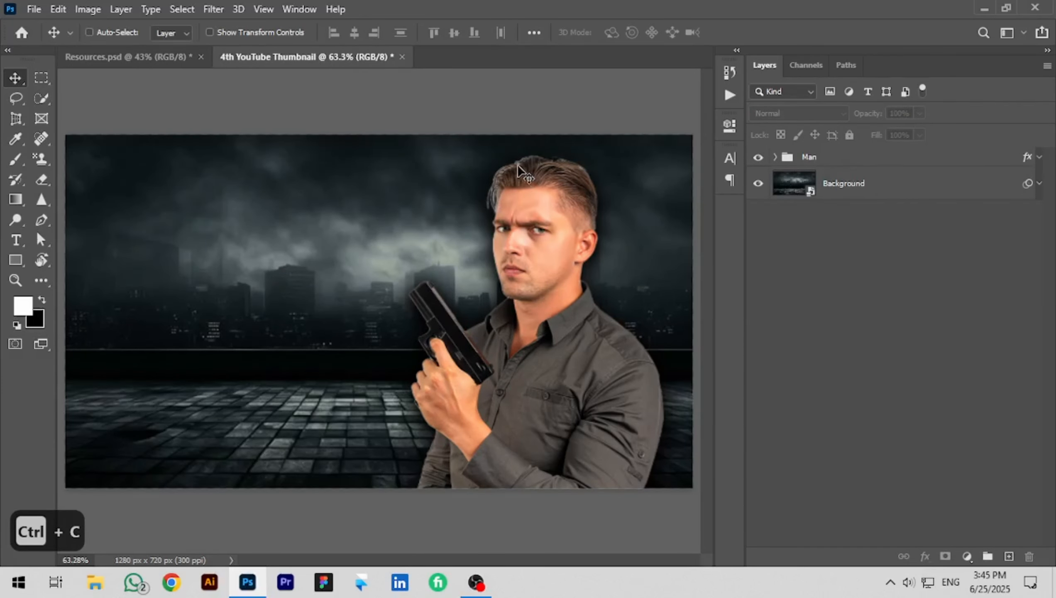
pyautogui.hotkey('ctrl', 'v')
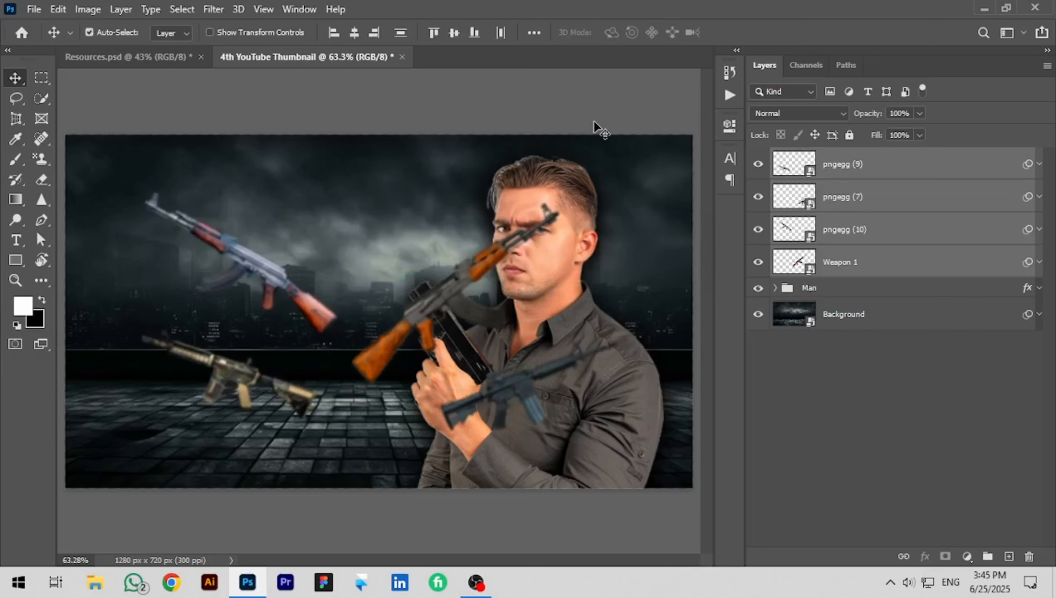
# Step: Move the Weapon 1 and pngegg (7) rifles over the man's shoulder on the side away from the pistol
pyautogui.click(449, 286)
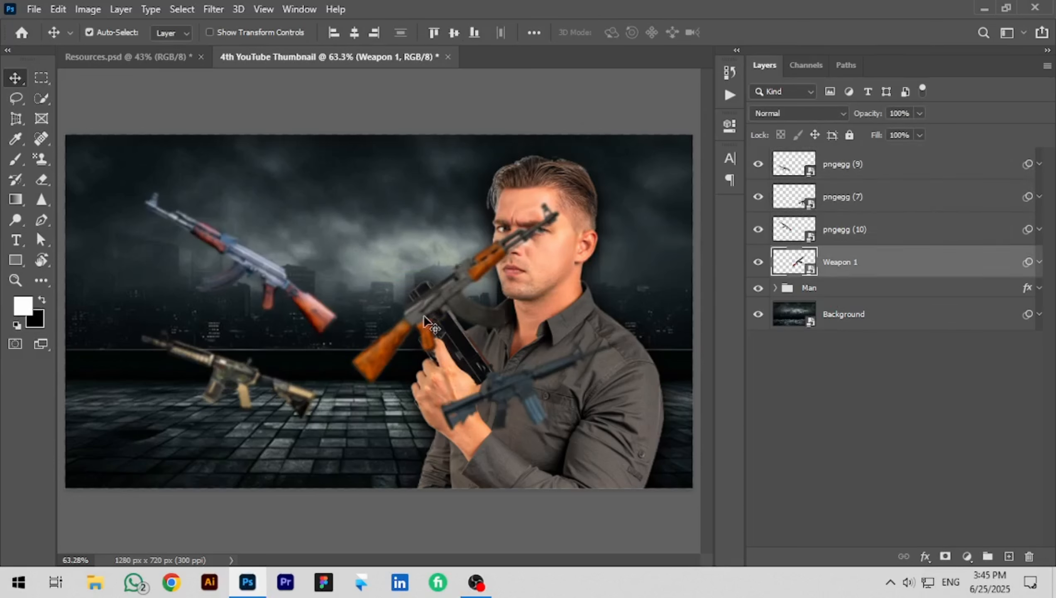
pyautogui.moveTo(423, 314); pyautogui.dragTo(573, 302)
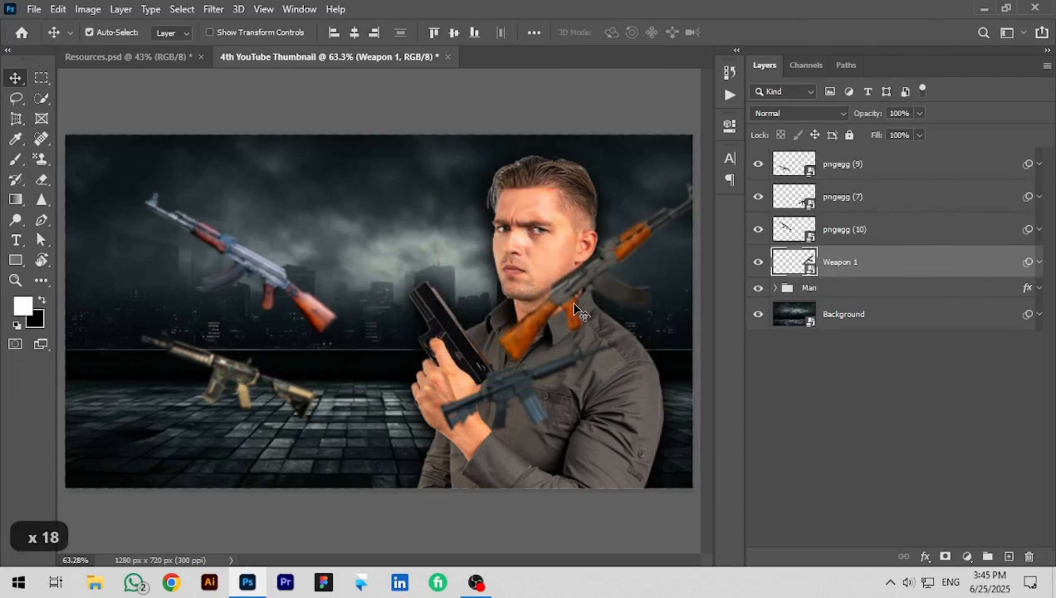
pyautogui.moveTo(523, 376); pyautogui.dragTo(613, 343)
# Step: Scale the Weapon 1 and pngegg (7) rifles down together to about 84%
pyautogui.keyDown('shift'); pyautogui.click(589, 270); pyautogui.keyUp('shift')
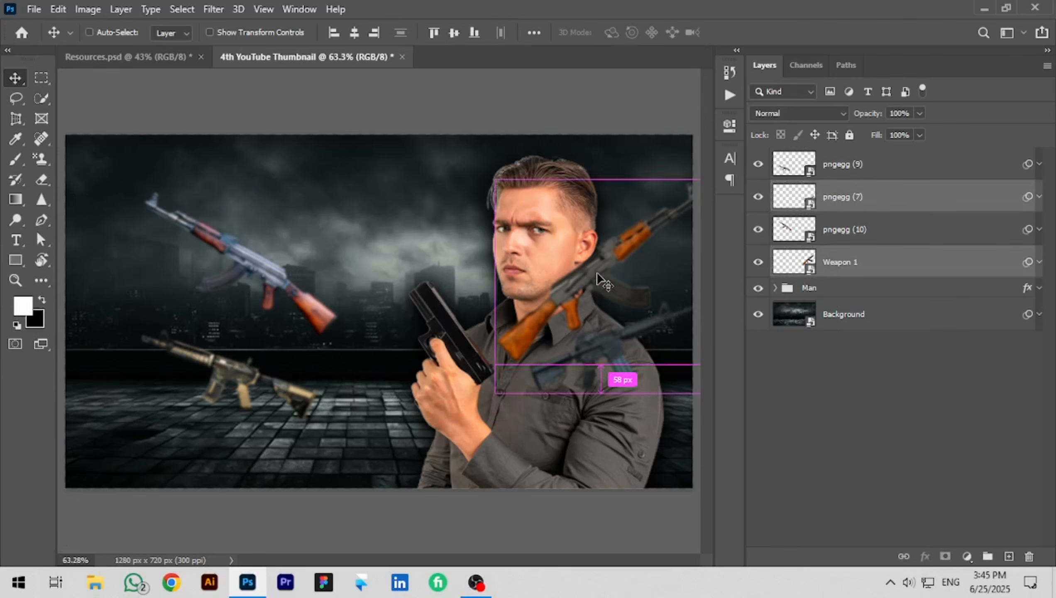
pyautogui.hotkey('ctrl', 't')
pyautogui.click(552, 234)
pyautogui.scroll(1, 612, 251)
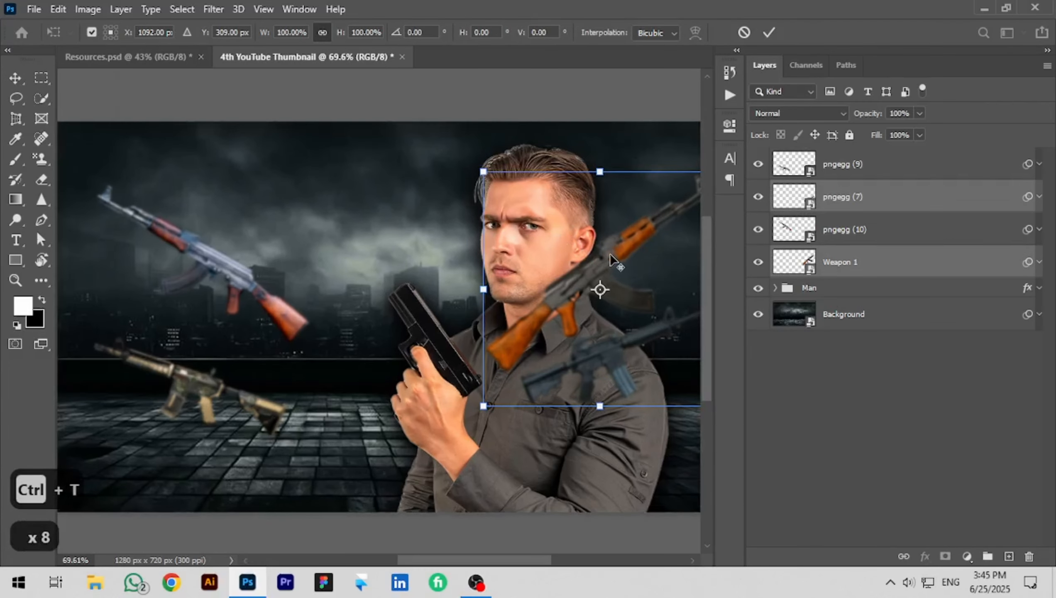
pyautogui.moveTo(616, 254); pyautogui.dragTo(486, 244)
pyautogui.moveTo(588, 160); pyautogui.dragTo(546, 189)
pyautogui.press('Return')
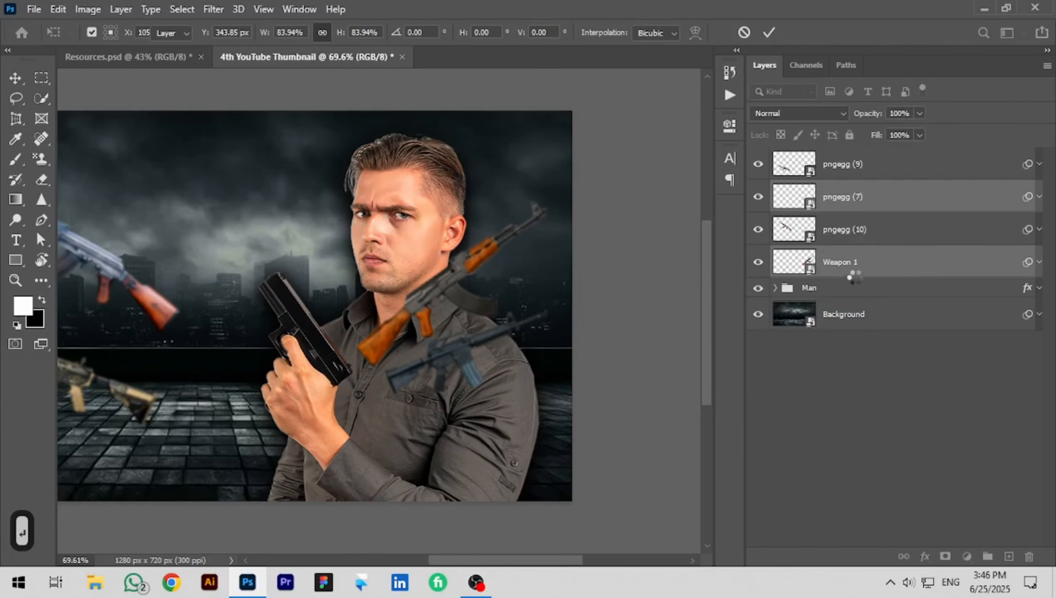
# Step: Place the Weapon 1 and pngegg (7) layers beneath the Man group and reposition both rifles behind his shoulder
pyautogui.moveTo(860, 269); pyautogui.dragTo(856, 295)
pyautogui.click(618, 237)
pyautogui.moveTo(492, 255); pyautogui.dragTo(516, 253)
pyautogui.moveTo(533, 322); pyautogui.dragTo(559, 283)
# Step: Rotate the Weapon 1 rifle to about -12.2 degrees so it points more steeply upward behind the man
pyautogui.click(535, 243)
pyautogui.hotkey('ctrl', 't')
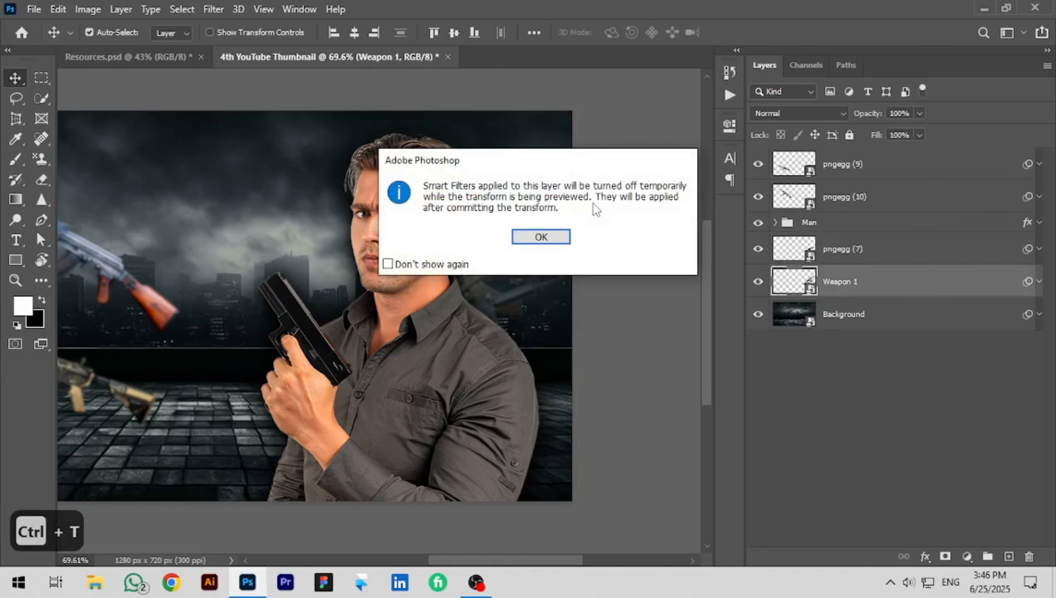
pyautogui.click(545, 237)
pyautogui.moveTo(579, 196); pyautogui.dragTo(554, 165)
pyautogui.press('Return')
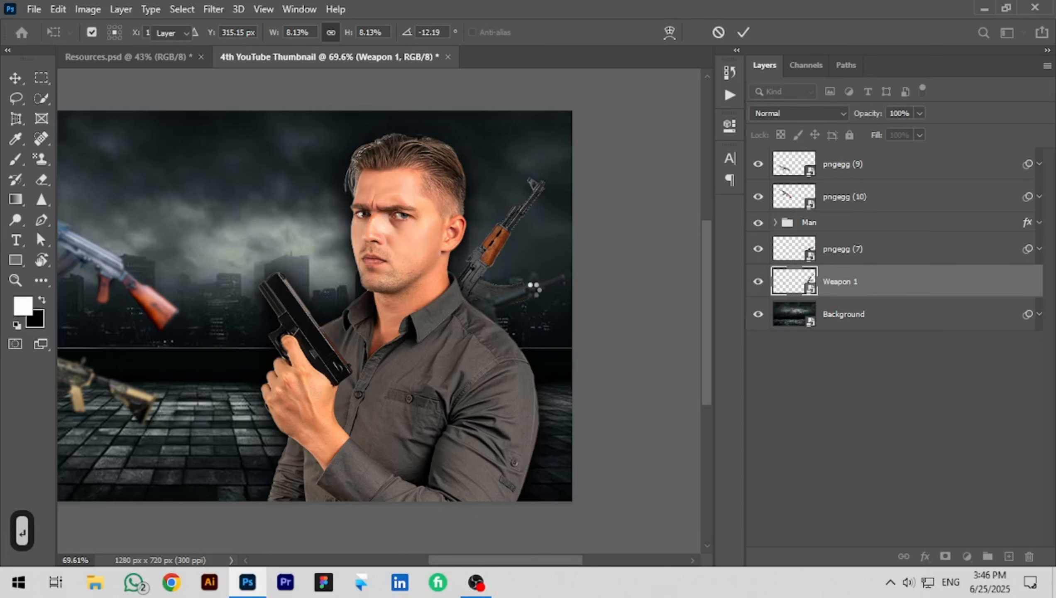
# Step: Rotate the pngegg (7) rifle to about 128.7 degrees and shift it slightly outward from the man's shoulder
pyautogui.click(532, 291)
pyautogui.hotkey('ctrl', 't')
pyautogui.click(544, 236)
pyautogui.moveTo(589, 229); pyautogui.dragTo(519, 215)
pyautogui.moveTo(528, 261); pyautogui.dragTo(549, 258)
pyautogui.press('Return')
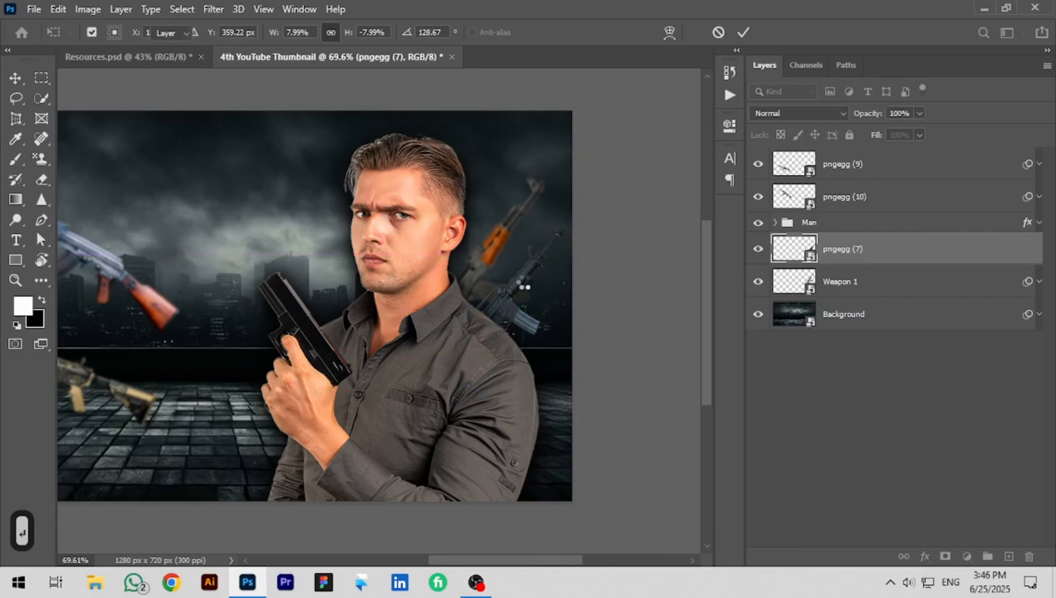
# Step: Nudge the pngegg (7) rifle up and left, and move the Weapon 1 rifle slightly up and right
pyautogui.press('Up')
pyautogui.press('Up')
pyautogui.press('Up')
pyautogui.press('Up')
pyautogui.press('Up')
pyautogui.press('Up')
pyautogui.press('Up')
pyautogui.press('Up')
pyautogui.press('Up')
pyautogui.press('Left')
pyautogui.press('Left')
pyautogui.press('Left')
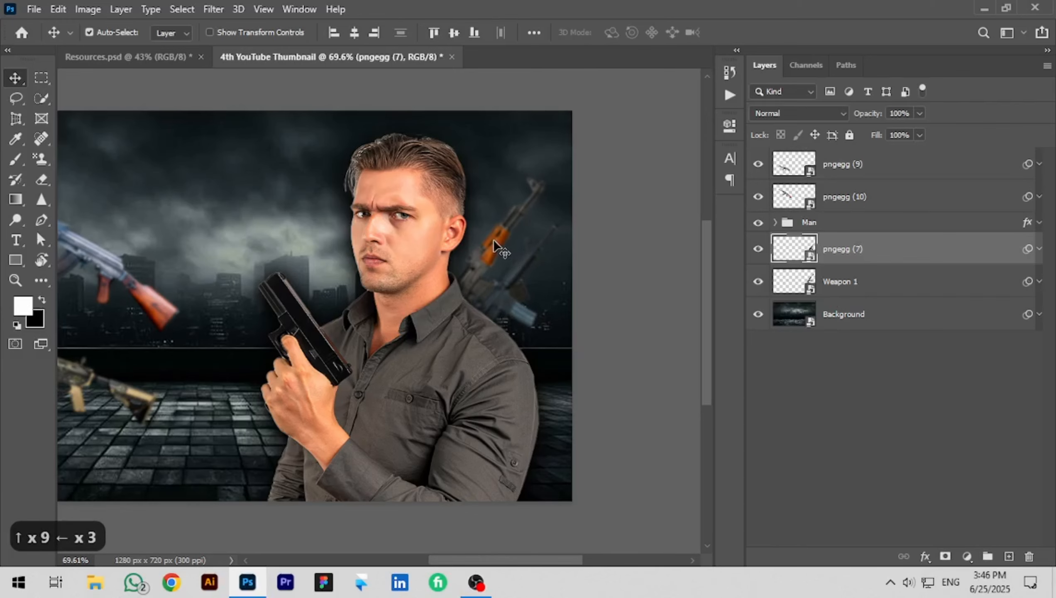
pyautogui.moveTo(493, 240); pyautogui.dragTo(504, 232)
# Step: Move the pngegg (10) rifle beside the man's face and place the pngegg (10) and pngegg (9) layers beneath the Man group
pyautogui.hotkey('ctrl', '0')
pyautogui.moveTo(290, 288); pyautogui.dragTo(503, 307)
pyautogui.moveTo(847, 200); pyautogui.dragTo(847, 235)
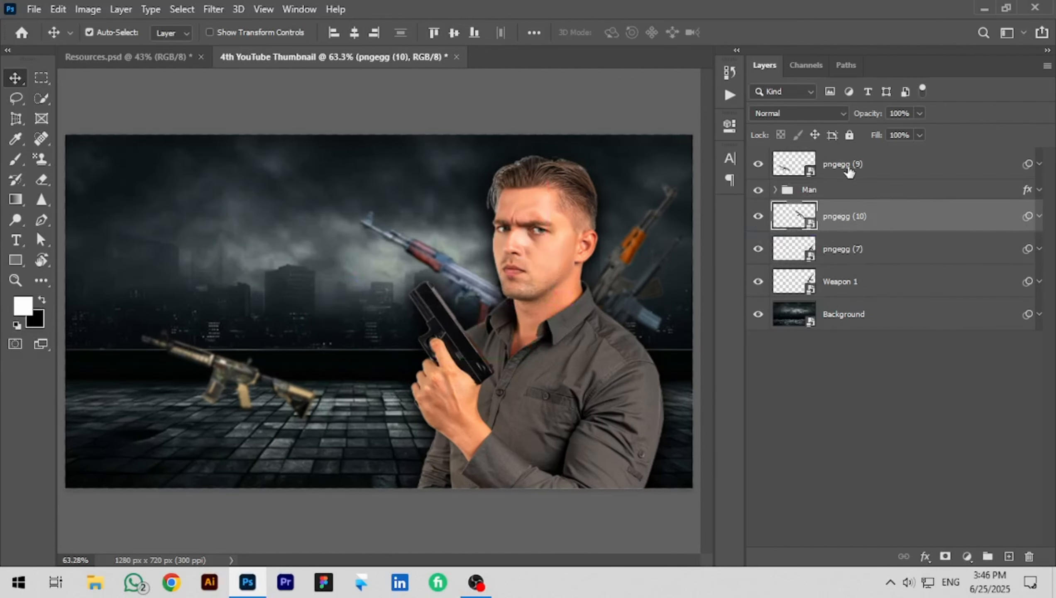
pyautogui.moveTo(848, 173); pyautogui.dragTo(865, 203)
# Step: Rotate, scale down and reposition the pngegg (10) rifle behind the shoulder on the man's pistol side
pyautogui.click(452, 271)
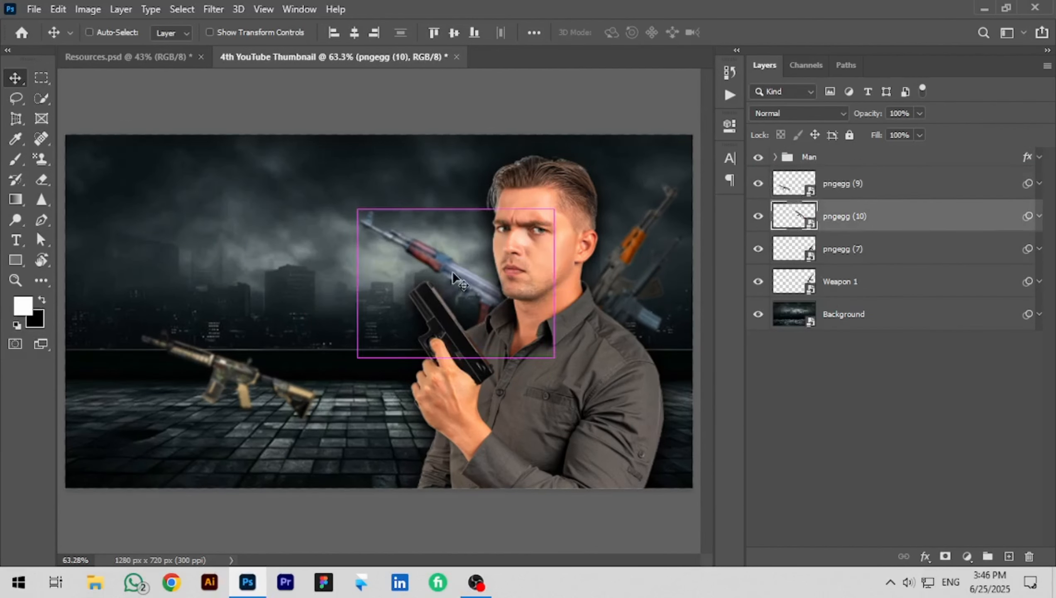
pyautogui.hotkey('ctrl', 't')
pyautogui.click(540, 237)
pyautogui.moveTo(521, 167); pyautogui.dragTo(543, 195)
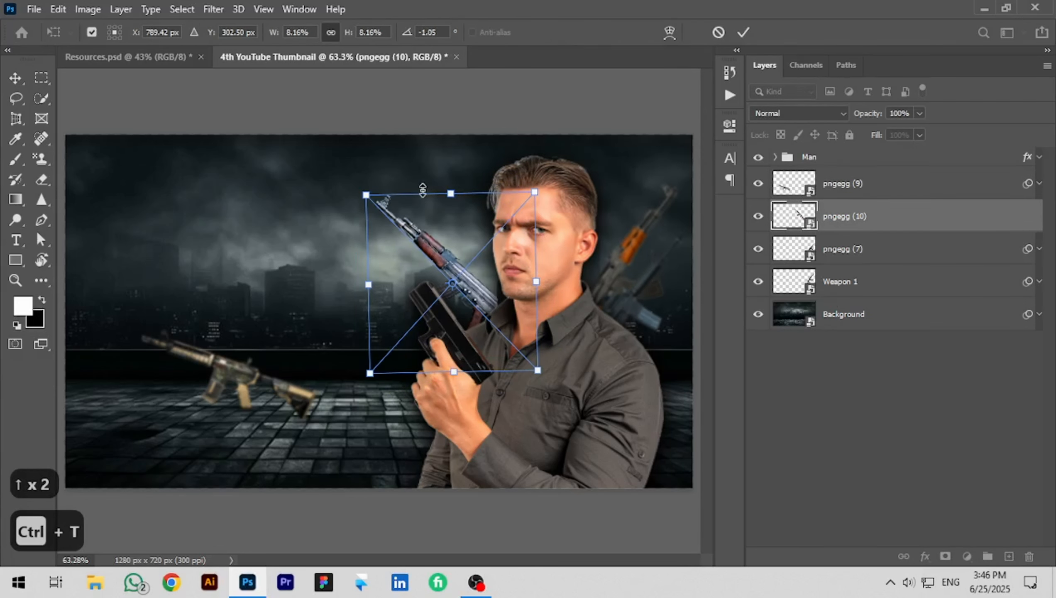
pyautogui.moveTo(365, 192); pyautogui.dragTo(377, 205)
pyautogui.moveTo(449, 268)
pyautogui.mouseDown()
pyautogui.moveTo(433, 259)
pyautogui.moveTo(463, 272)
pyautogui.mouseUp()
pyautogui.moveTo(439, 211); pyautogui.dragTo(436, 208)
pyautogui.press('Return')
# Step: Move the pngegg (9) rifle behind the man's pistol-side shoulder and rotate it to about 33.6 degrees
pyautogui.moveTo(251, 384); pyautogui.dragTo(593, 311)
pyautogui.hotkey('ctrl', 't')
pyautogui.press('Return')
pyautogui.moveTo(472, 309); pyautogui.dragTo(489, 301)
pyautogui.press('Return')
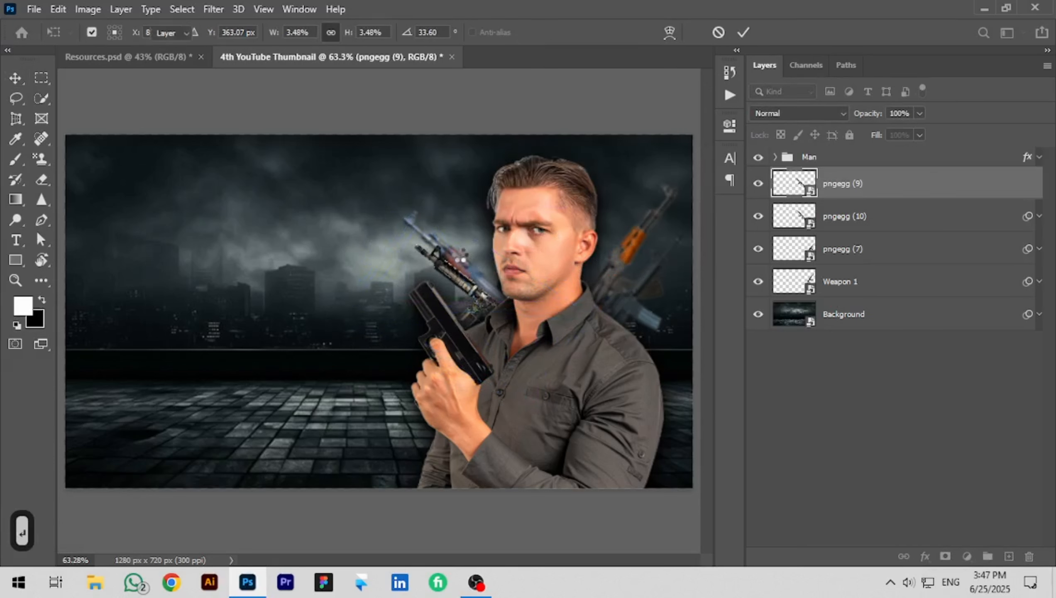
# Step: Raise the pngegg (10) rifle above the pngegg (9) rifle and refine its rotation
pyautogui.click(813, 211)
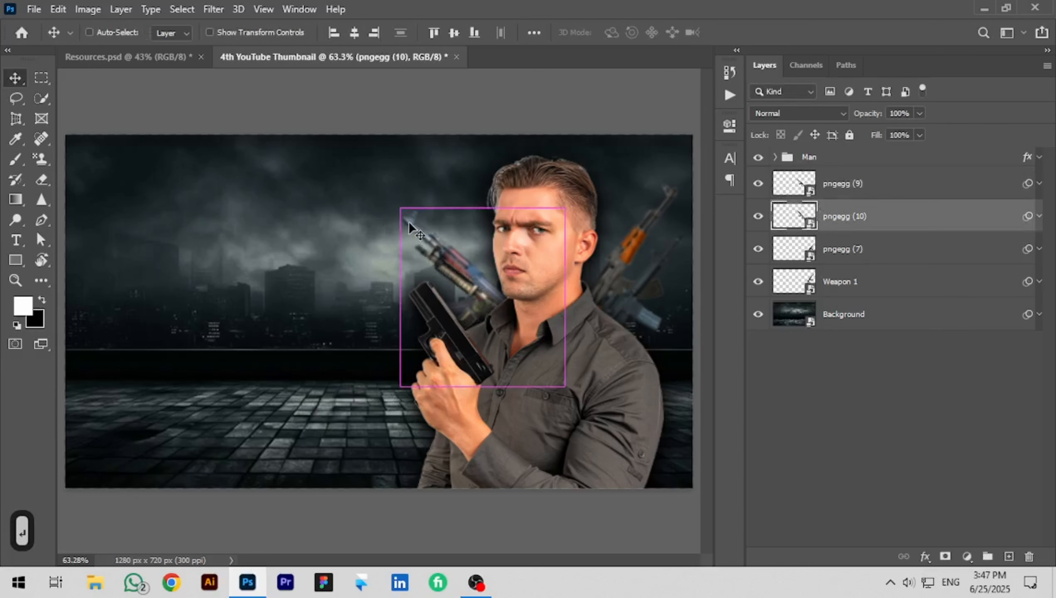
pyautogui.hotkey('ctrl', 't')
pyautogui.click(540, 302)
pyautogui.moveTo(476, 208); pyautogui.dragTo(476, 203)
pyautogui.moveTo(462, 255); pyautogui.dragTo(463, 242)
pyautogui.moveTo(586, 200); pyautogui.dragTo(588, 185)
pyautogui.press('Return')
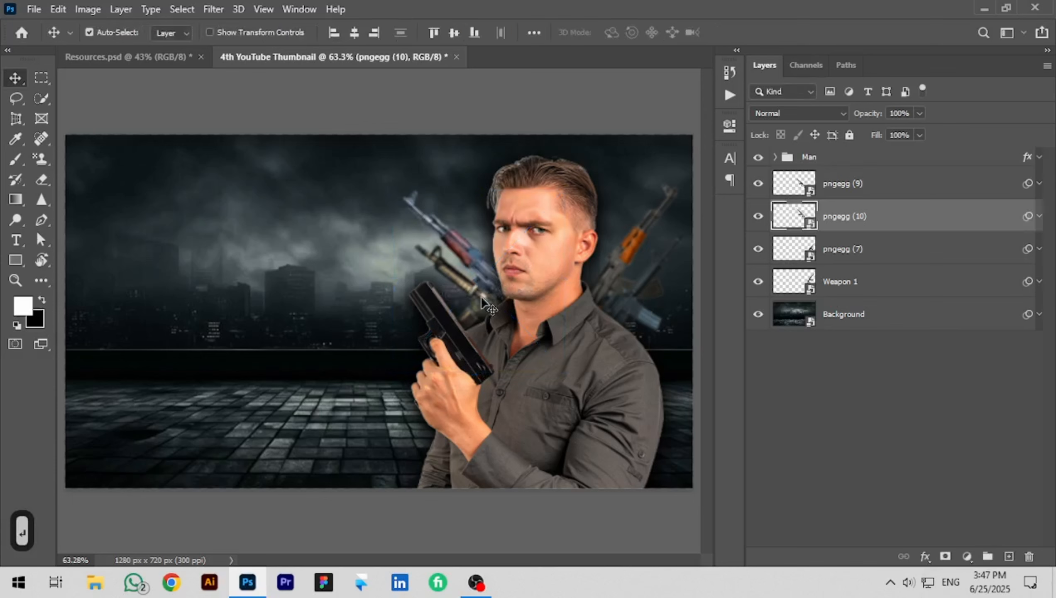
# Step: Adjust the Weapon 1 rifle's rotation to about -10.4 degrees
pyautogui.click(631, 238)
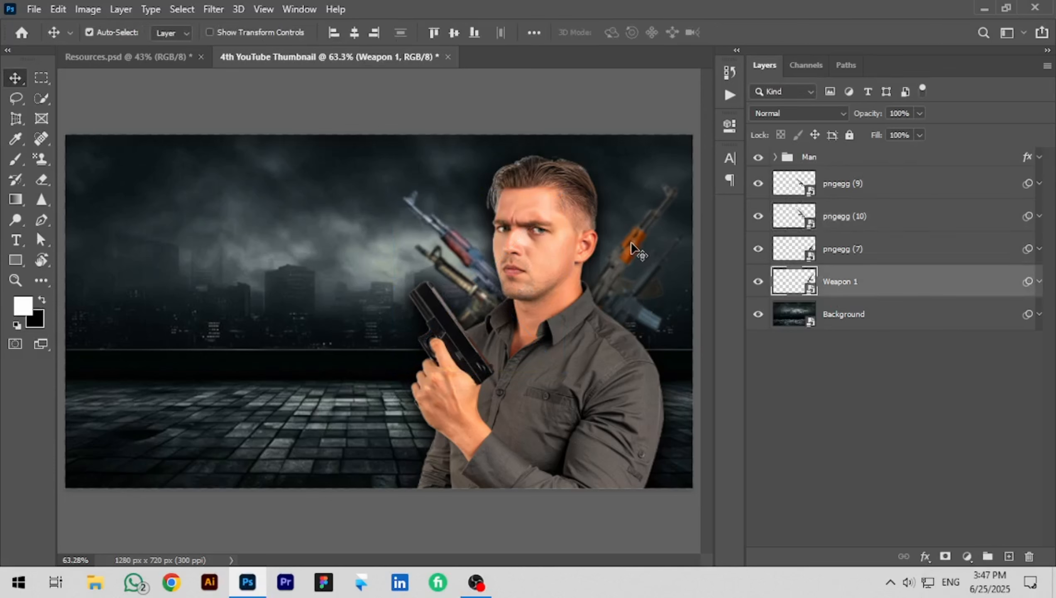
pyautogui.hotkey('ctrl', 't')
pyautogui.click(569, 237)
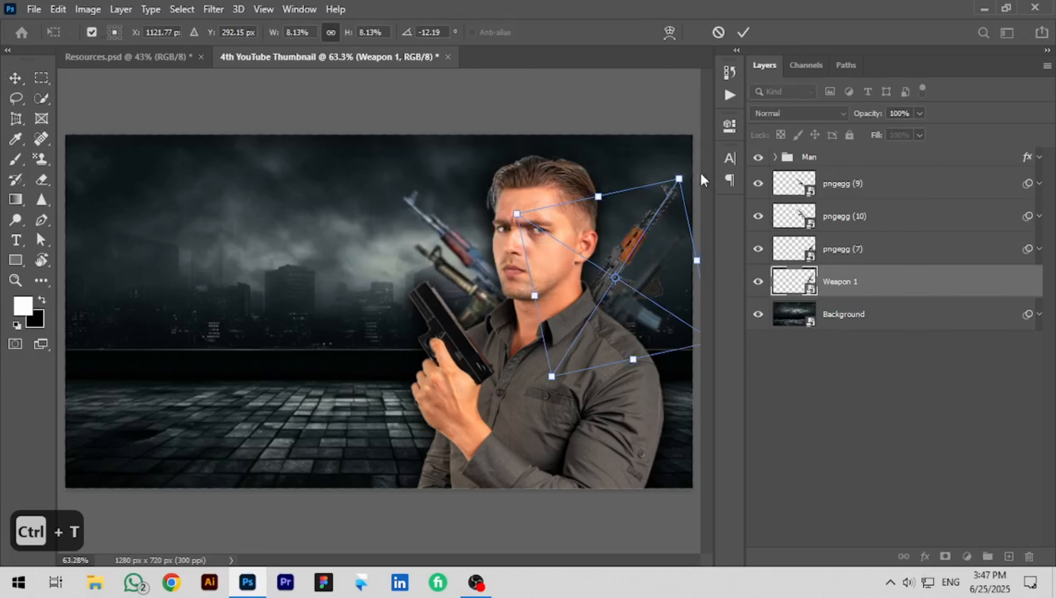
pyautogui.press('Return')
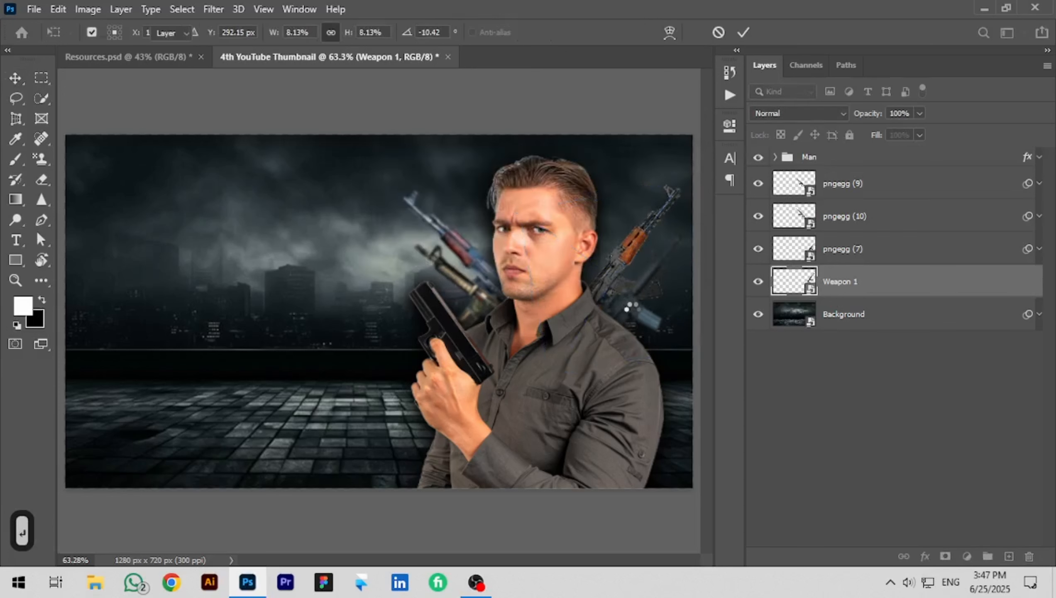
# Step: Adjust the pngegg (7) rifle's rotation to about 130.7 degrees
pyautogui.click(637, 313)
pyautogui.hotkey('ctrl', 't')
pyautogui.click(565, 237)
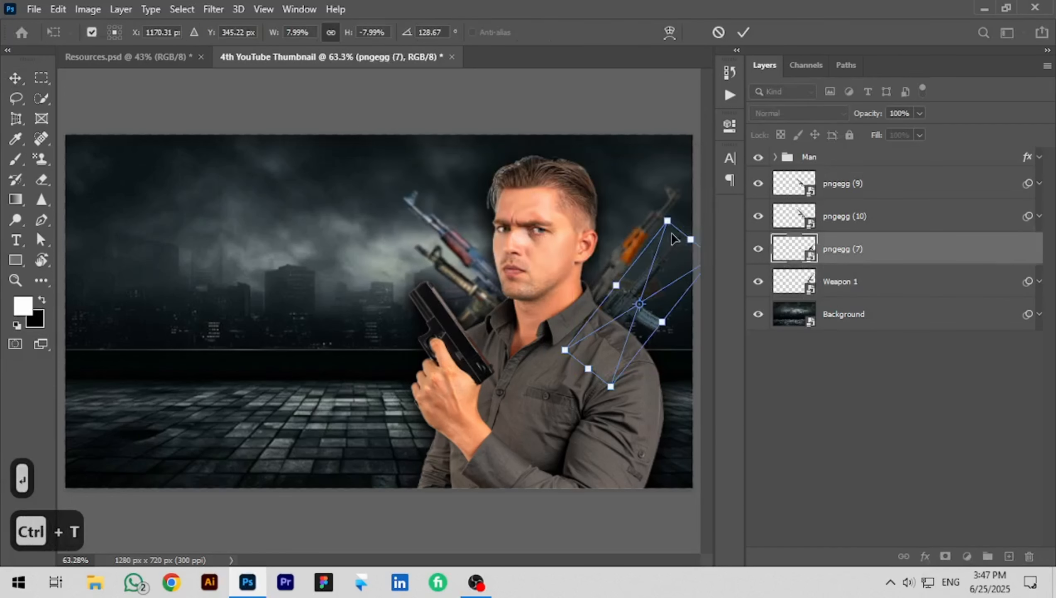
pyautogui.moveTo(686, 218); pyautogui.dragTo(697, 189)
pyautogui.press('Return')
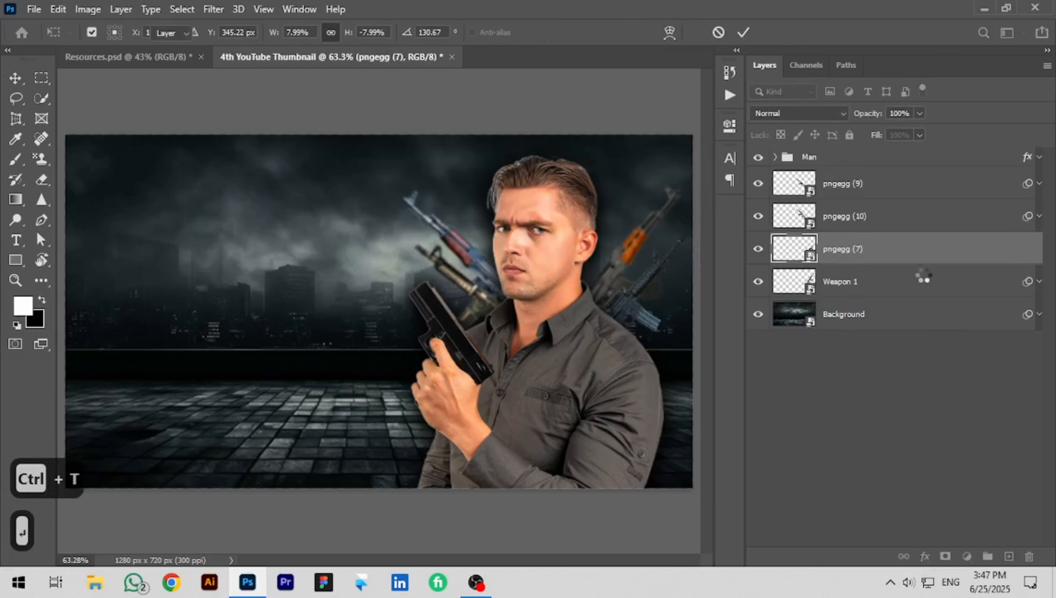
# Step: Examine the pngegg (7) layer's Gaussian Blur smart filter settings, comparing the image with that layer temporarily hidden
pyautogui.click(1039, 249)
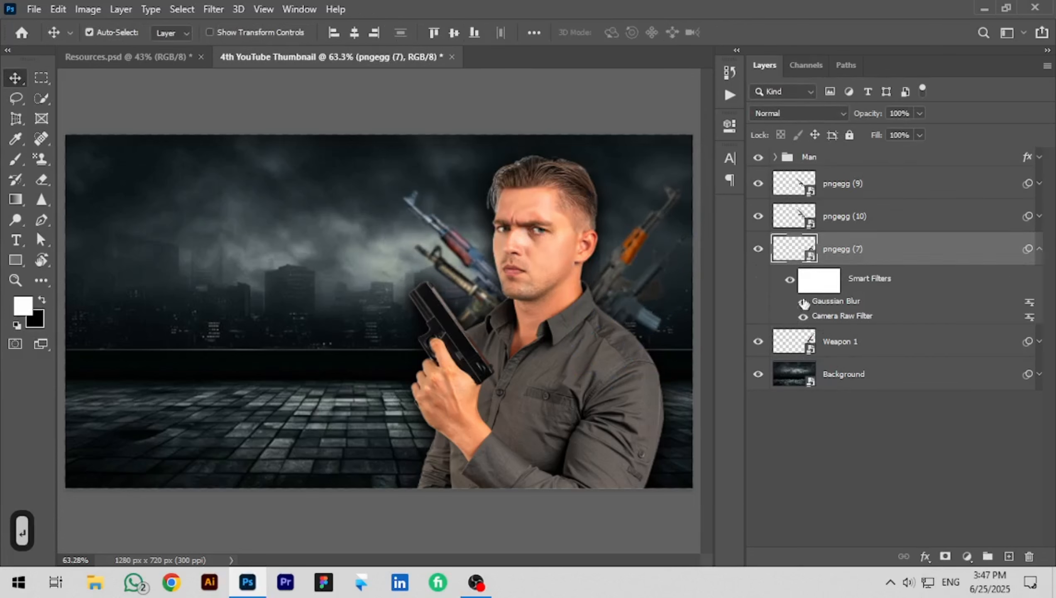
pyautogui.click(758, 250)
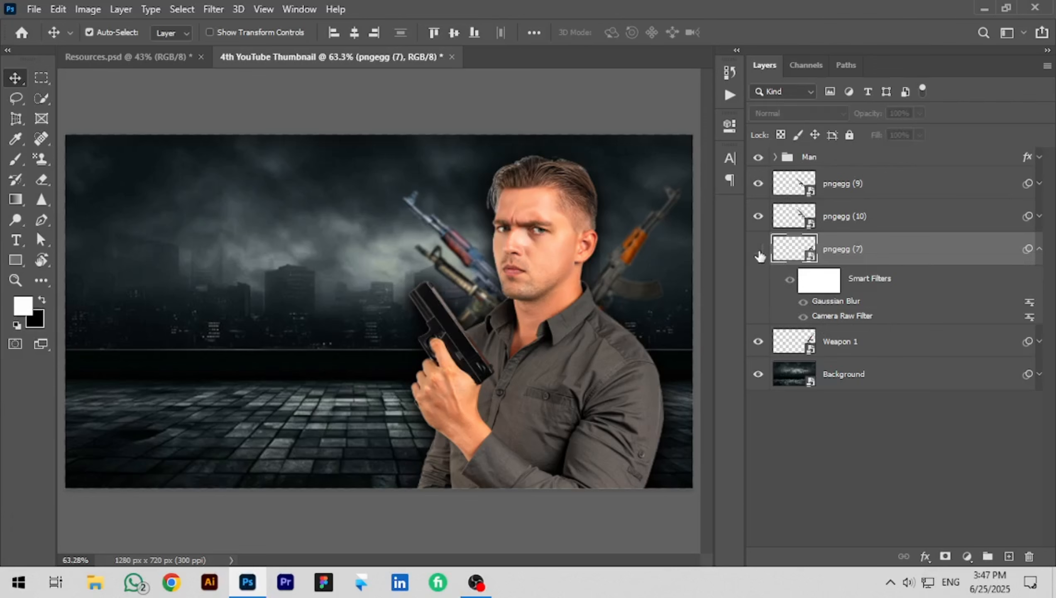
pyautogui.click(759, 250)
pyautogui.doubleClick(839, 300)
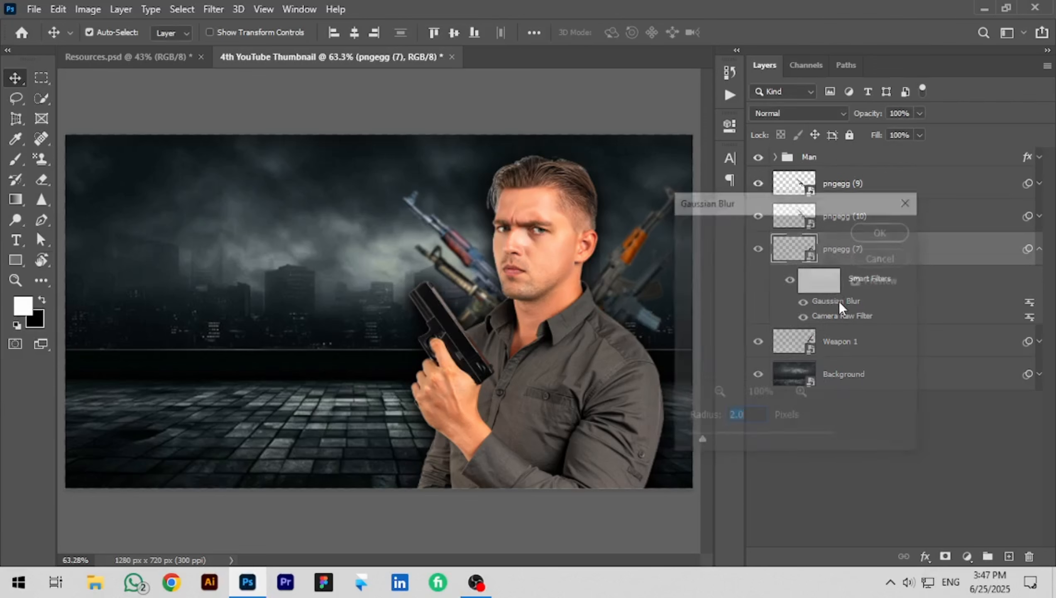
pyautogui.click(886, 234)
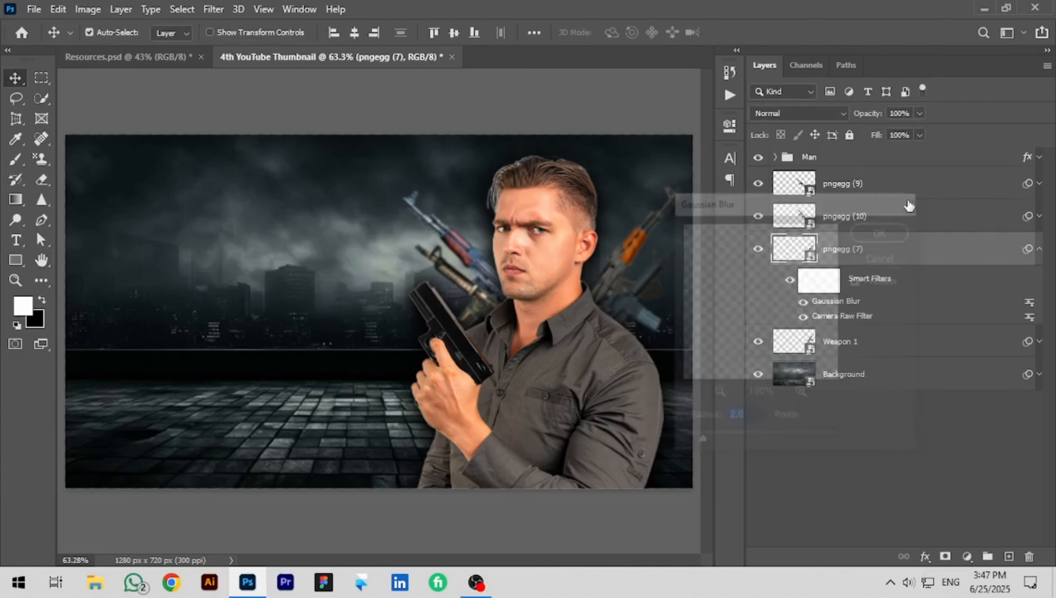
pyautogui.click(1040, 250)
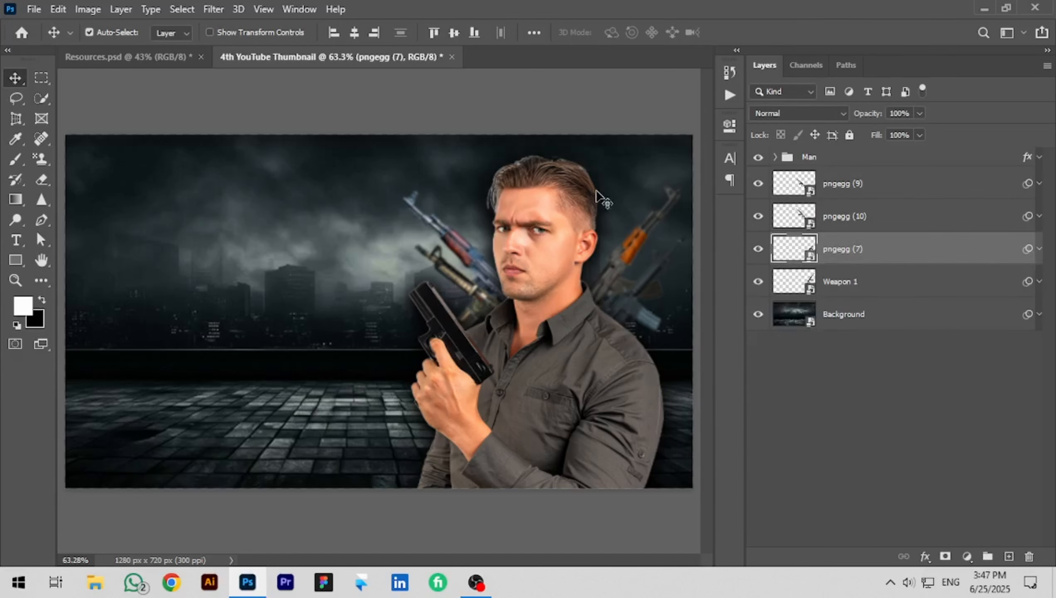
pyautogui.click(453, 103)
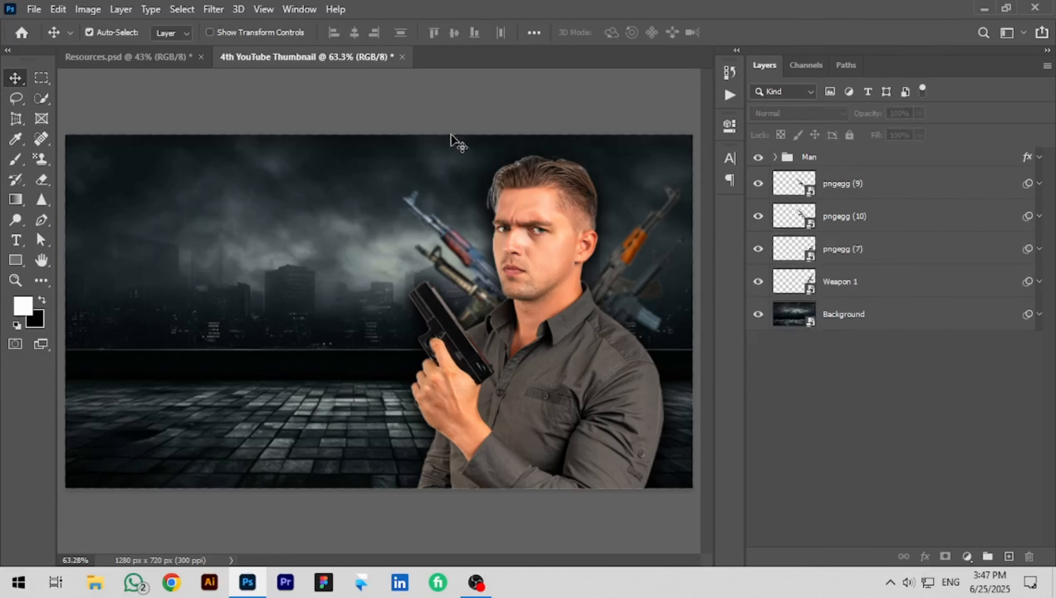
# Step: Group the pngegg (9), pngegg (10), pngegg (7) and Weapon 1 layers into a folder named Weapons
pyautogui.click(878, 192)
pyautogui.keyDown('shift'); pyautogui.click(874, 293); pyautogui.keyUp('shift')
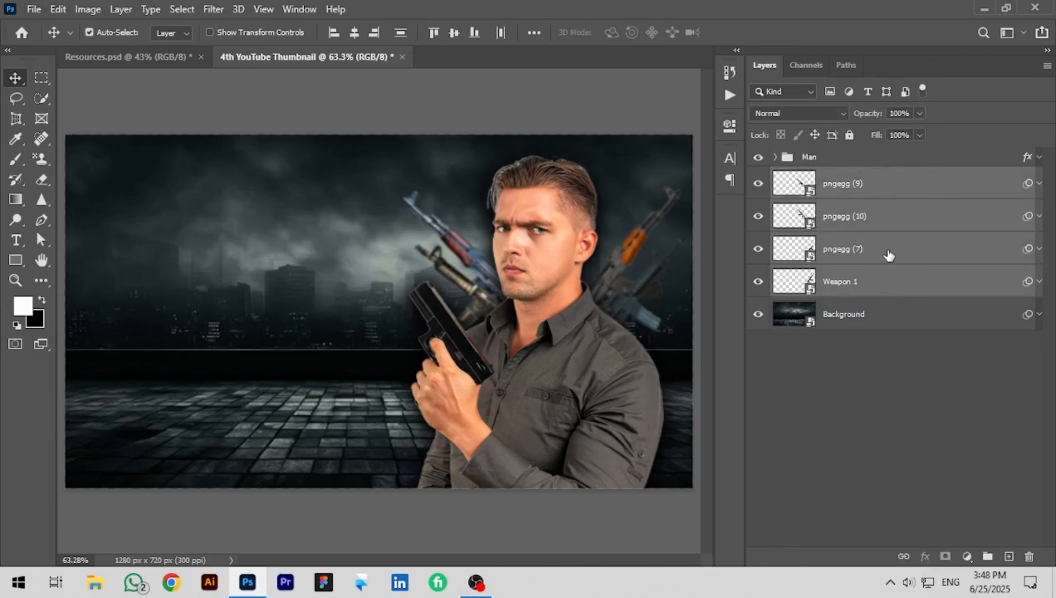
pyautogui.click(987, 544)
pyautogui.doubleClick(809, 176)
pyautogui.write('Weapo')
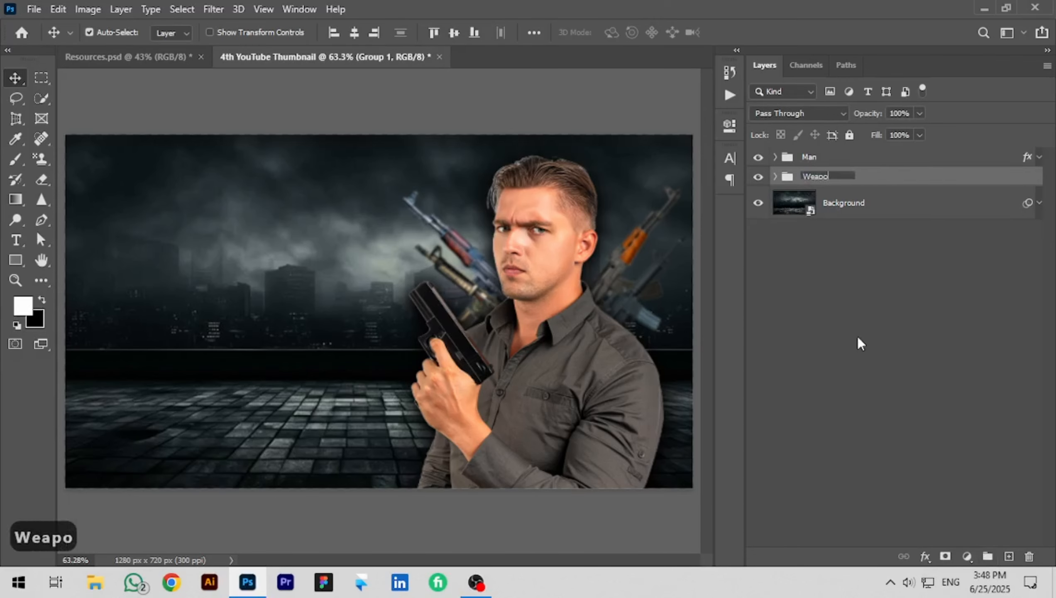
pyautogui.write('ns')
pyautogui.press('Return')
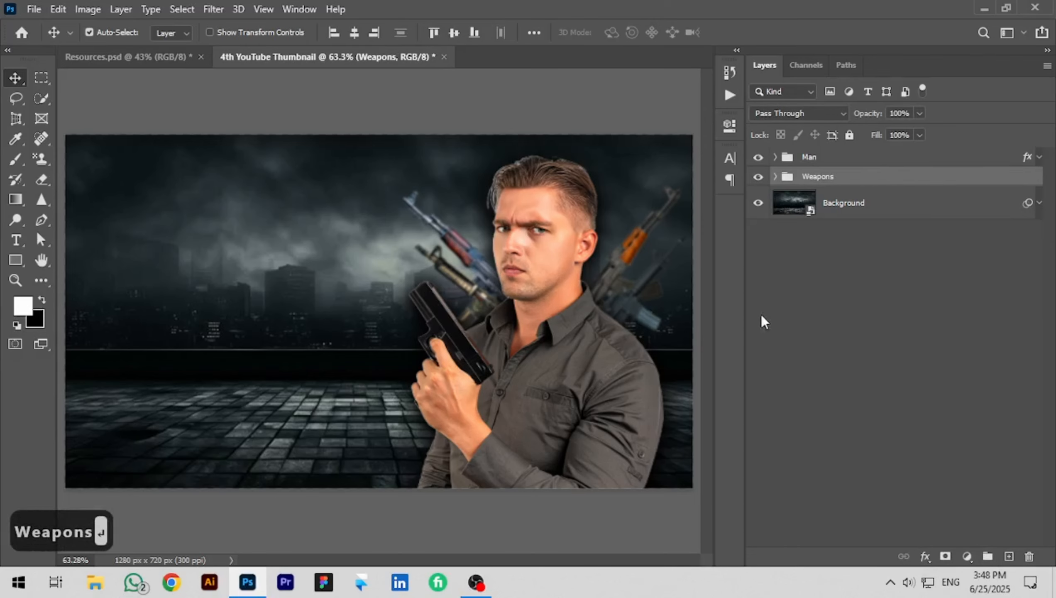
pyautogui.click(486, 108)
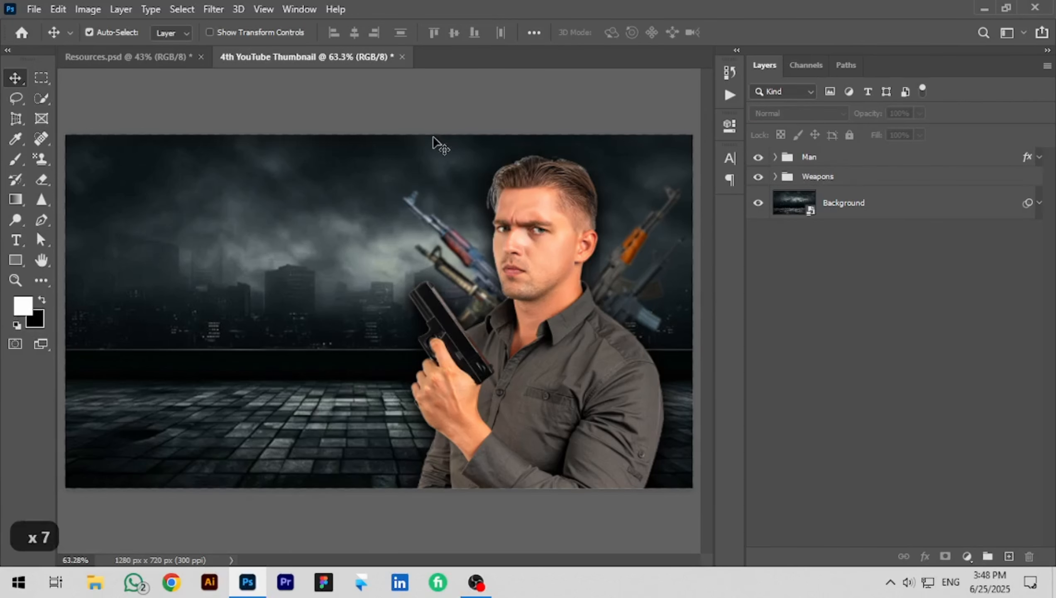
# Step: Copy the Sparks image from Resources.psd and paste it into the 4th YouTube Thumbnail document
pyautogui.scroll(1, 433, 138)
pyautogui.moveTo(342, 197); pyautogui.dragTo(356, 185)
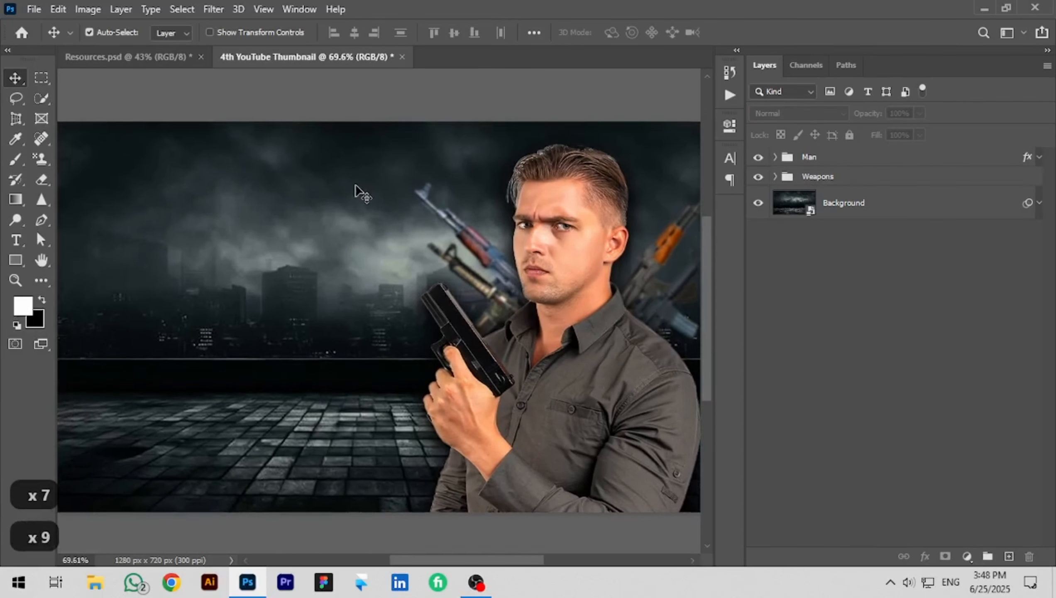
pyautogui.click(169, 58)
pyautogui.moveTo(561, 212); pyautogui.dragTo(558, 199)
pyautogui.hotkey('ctrl', 'c')
pyautogui.click(278, 58)
pyautogui.hotkey('ctrl', 'v')
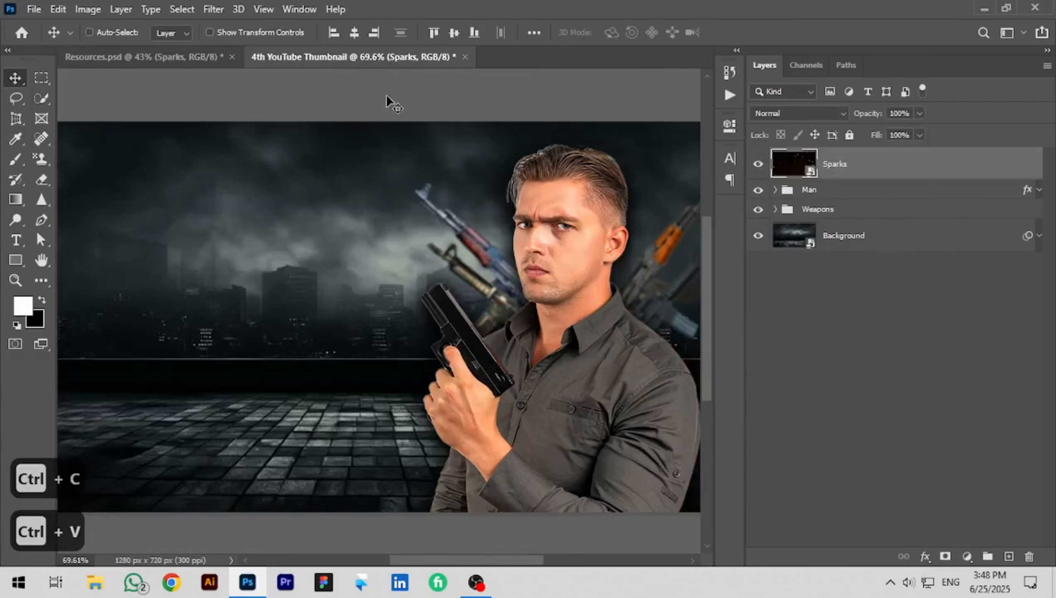
pyautogui.scroll(-3, 399, 178)
pyautogui.hotkey('ctrl', '0')
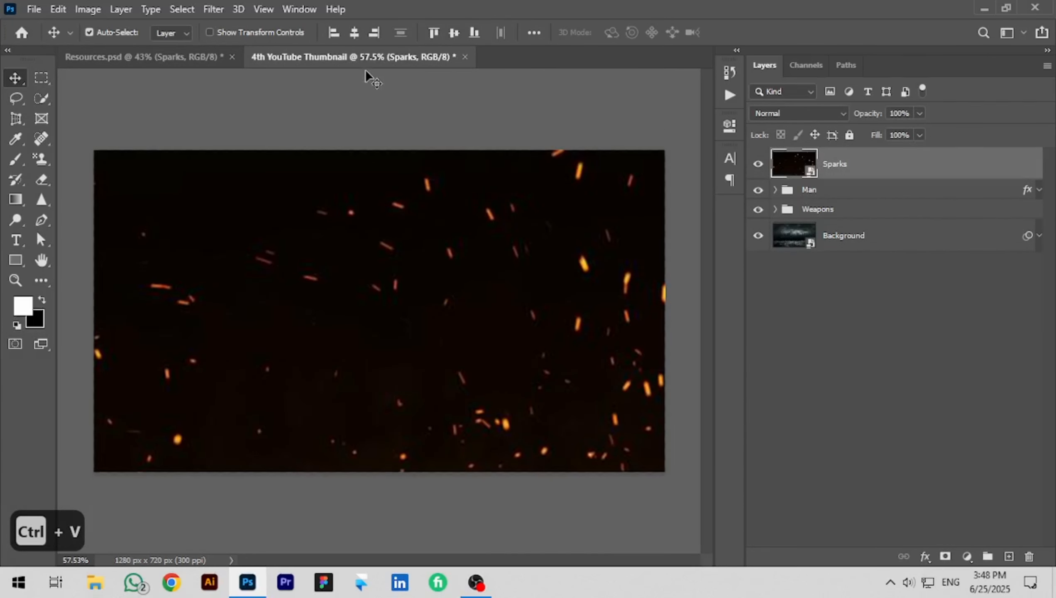
# Step: Center the Sparks image on the canvas and scale it to about 298.62% around its center
pyautogui.hotkey('ctrl', 't')
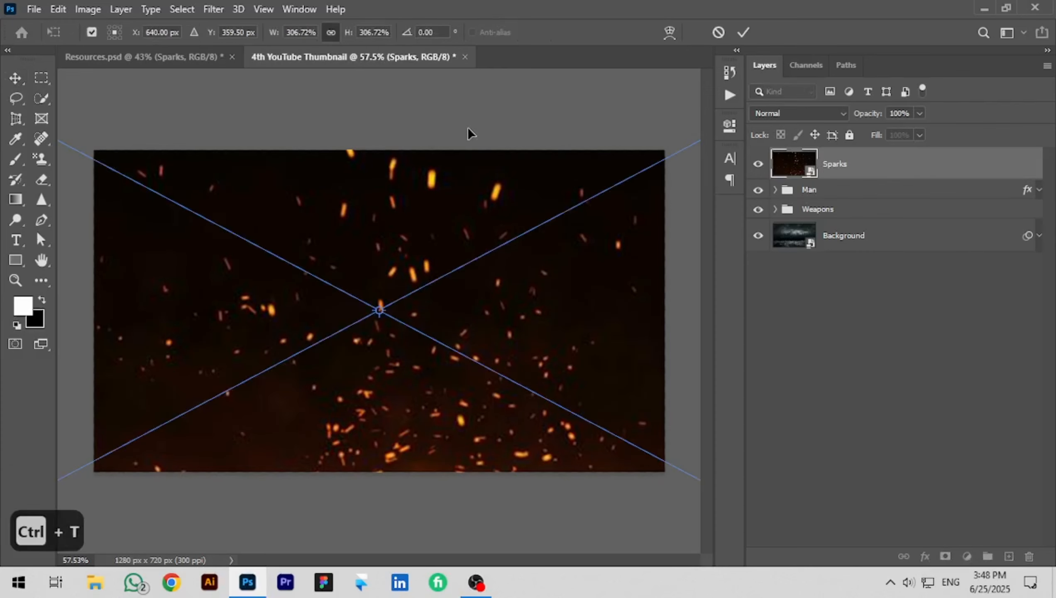
pyautogui.scroll(-4, 469, 143)
pyautogui.scroll(1, 542, 248)
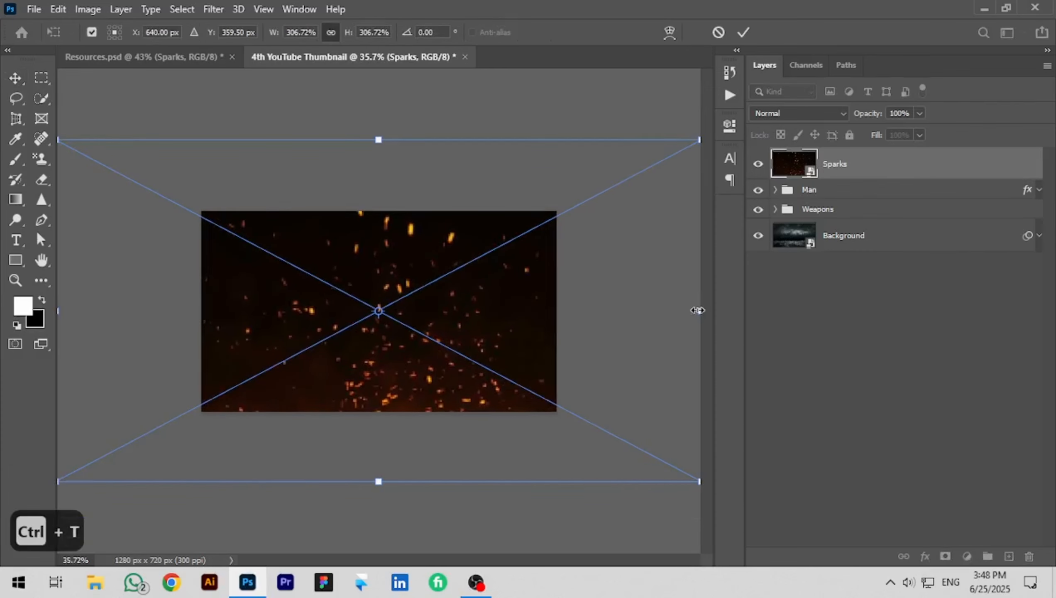
pyautogui.moveTo(698, 311)
pyautogui.mouseDown()
pyautogui.moveTo(598, 307)
pyautogui.moveTo(692, 310)
pyautogui.mouseUp()
pyautogui.click(720, 33)
pyautogui.scroll(3, 469, 309)
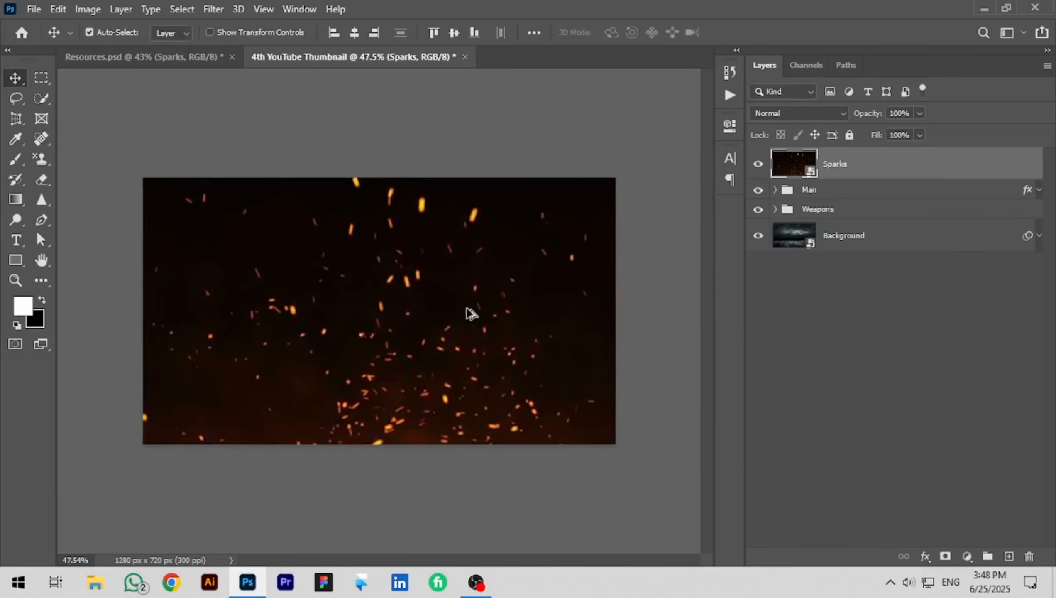
# Step: Set the Sparks layer's blend mode to Linear Dodge (Add) and its opacity to 75%
pyautogui.click(832, 113)
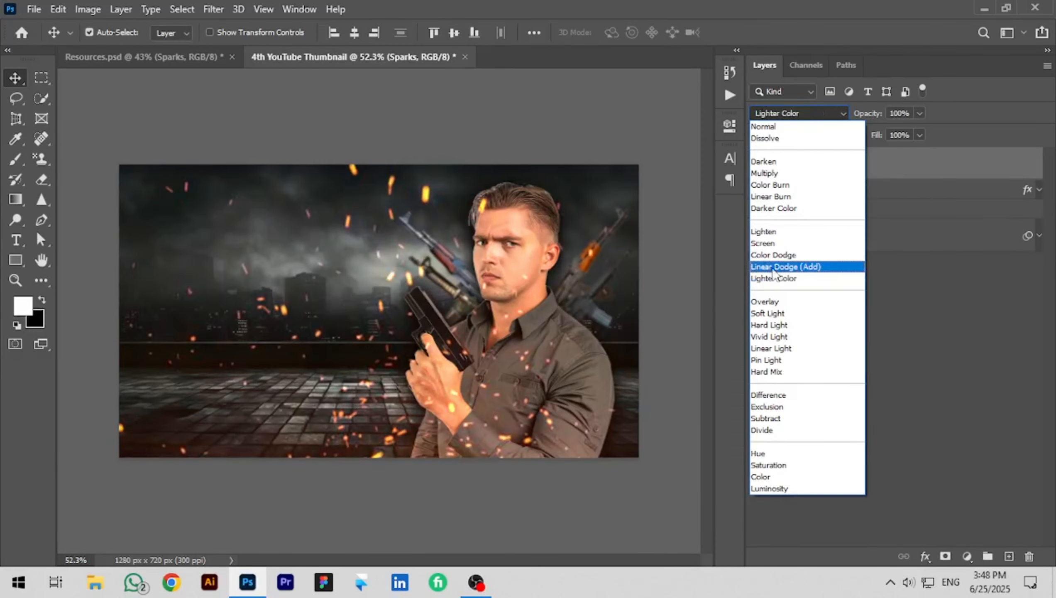
pyautogui.click(789, 266)
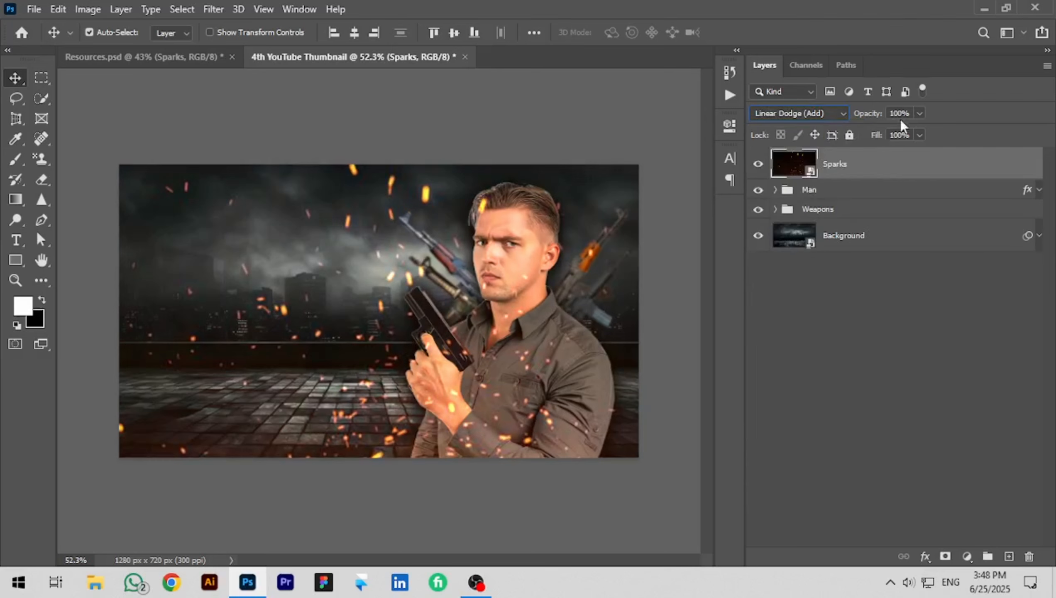
pyautogui.click(899, 113)
pyautogui.write('75')
pyautogui.press('Return')
# Step: Place the Sparks layer beneath the Man group and reposition the embers across the background behind the man
pyautogui.moveTo(903, 164)
pyautogui.mouseDown()
pyautogui.moveTo(883, 199)
pyautogui.moveTo(894, 226)
pyautogui.moveTo(881, 172)
pyautogui.mouseUp()
pyautogui.scroll(1, 570, 254)
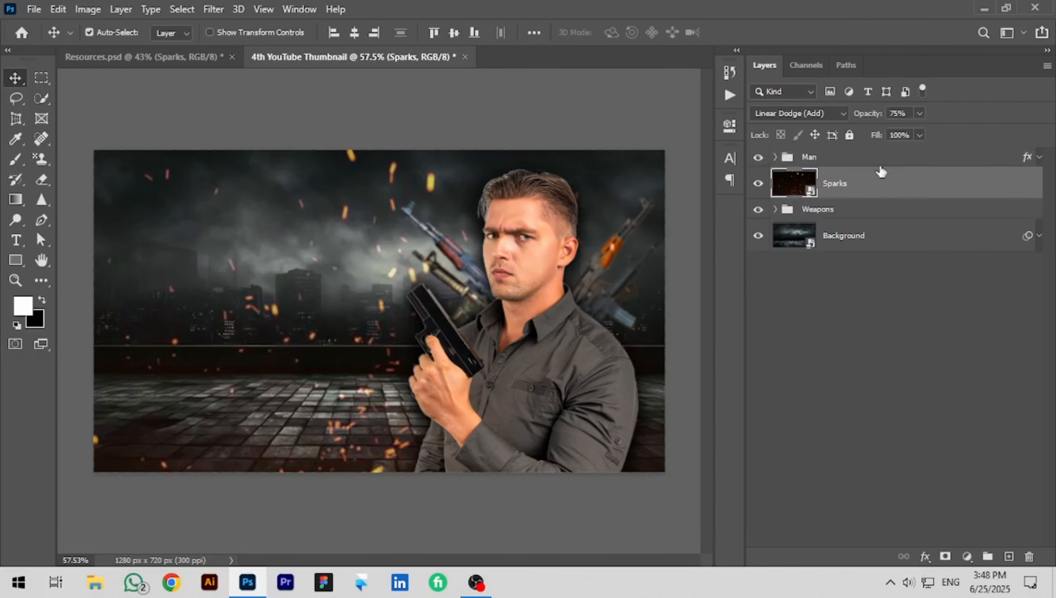
pyautogui.hotkey('ctrl', 't')
pyautogui.scroll(-2, 502, 289)
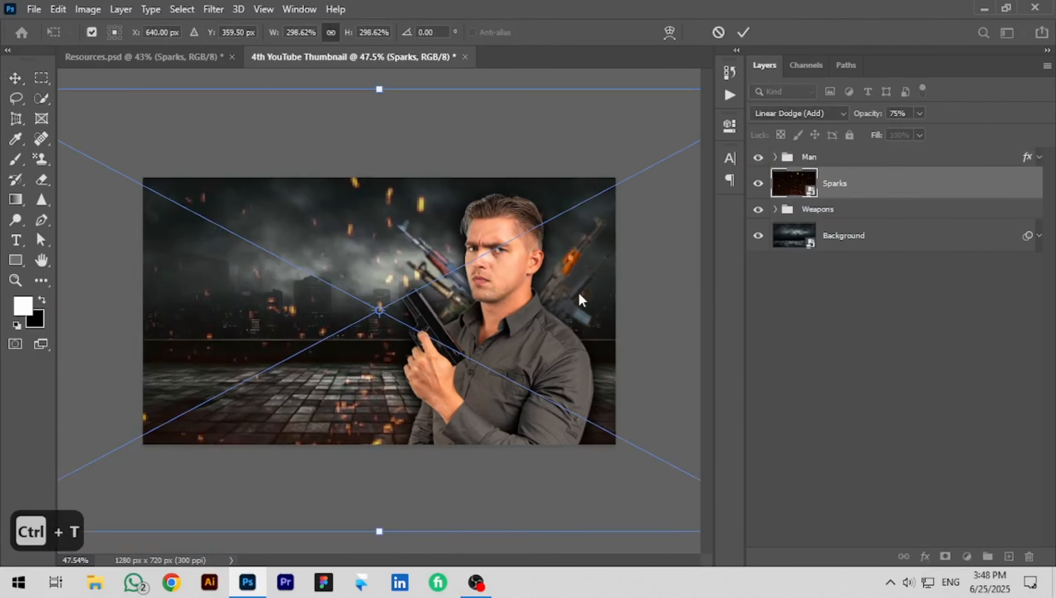
pyautogui.moveTo(577, 291)
pyautogui.mouseDown()
pyautogui.moveTo(635, 288)
pyautogui.moveTo(589, 300)
pyautogui.mouseUp()
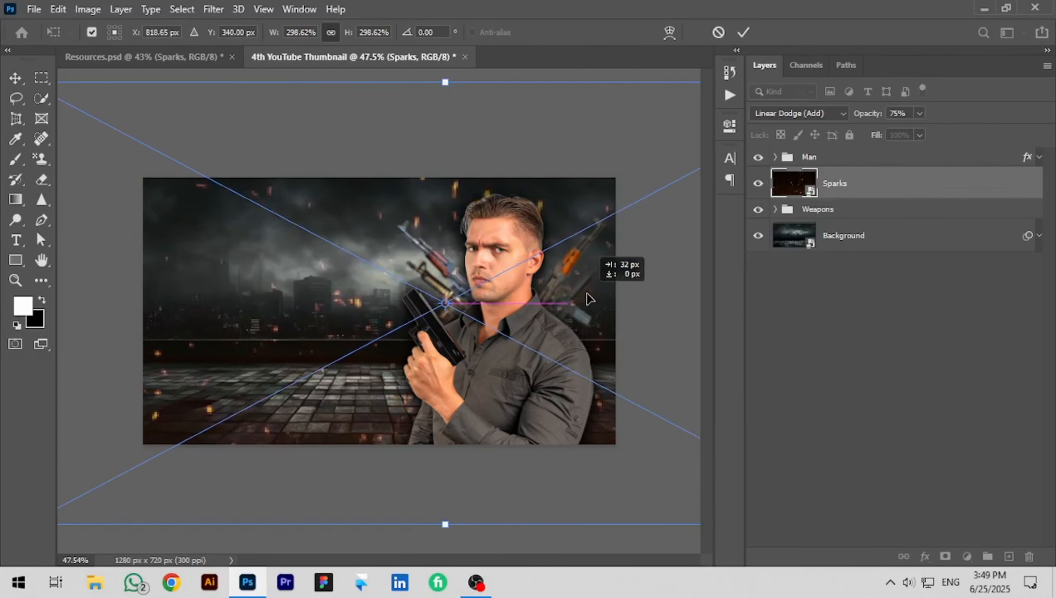
pyautogui.press('Return')
pyautogui.scroll(1, 384, 309)
pyautogui.scroll(1, 376, 201)
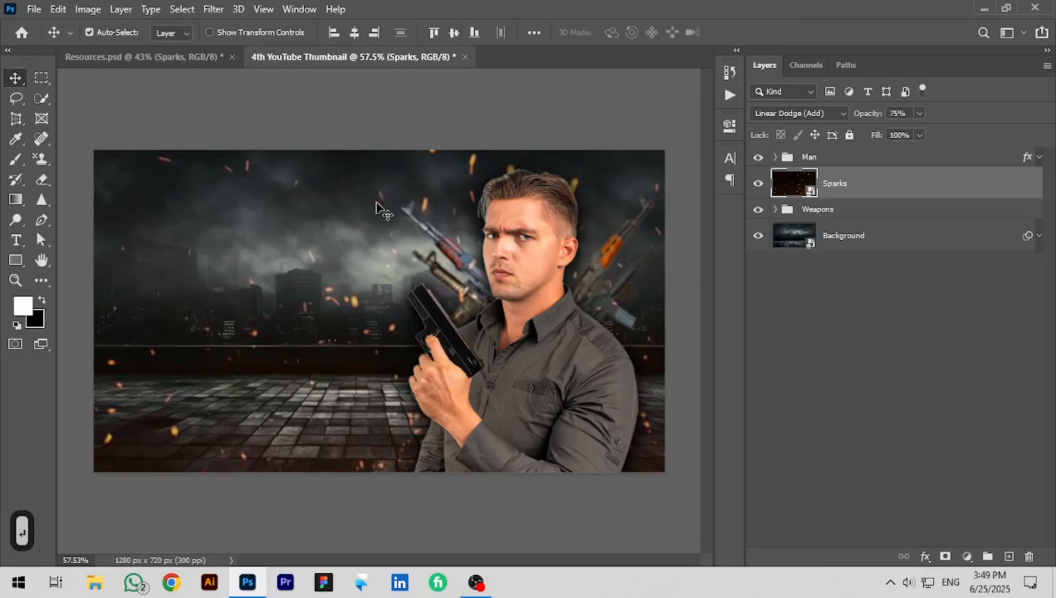
pyautogui.click(199, 60)
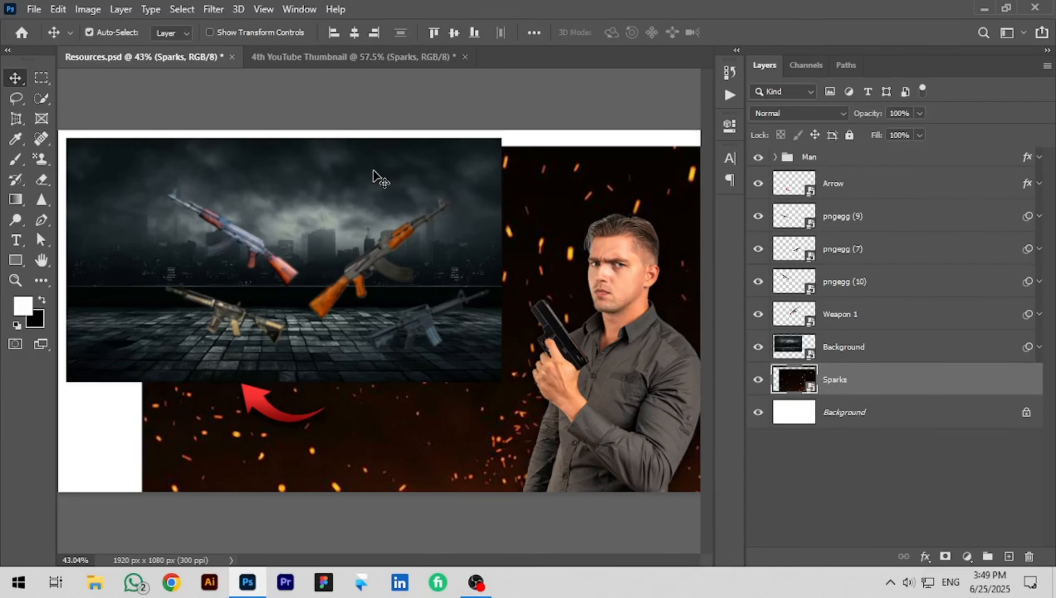
pyautogui.click(360, 55)
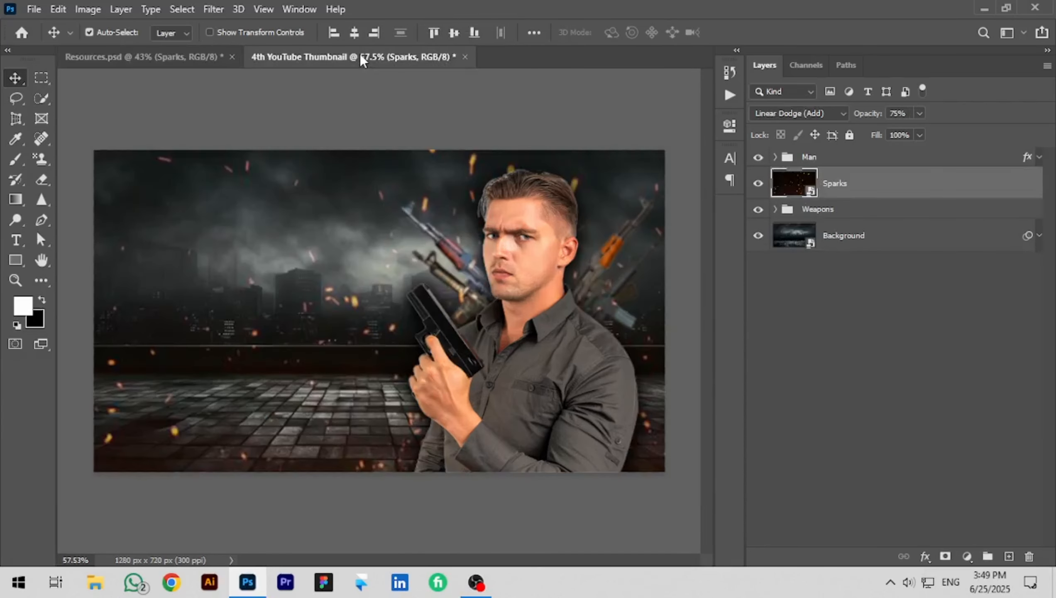
# Step: Add a white text layer reading "5" above the Man group, in the upper-left sky of the image
pyautogui.click(799, 157)
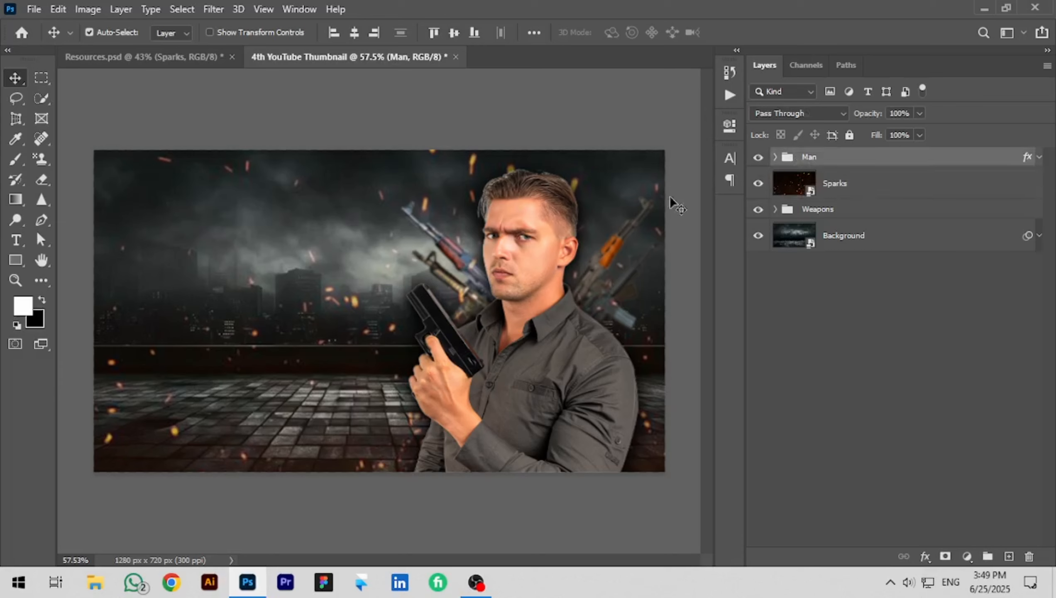
pyautogui.click(16, 240)
pyautogui.click(140, 219)
pyautogui.write('5')
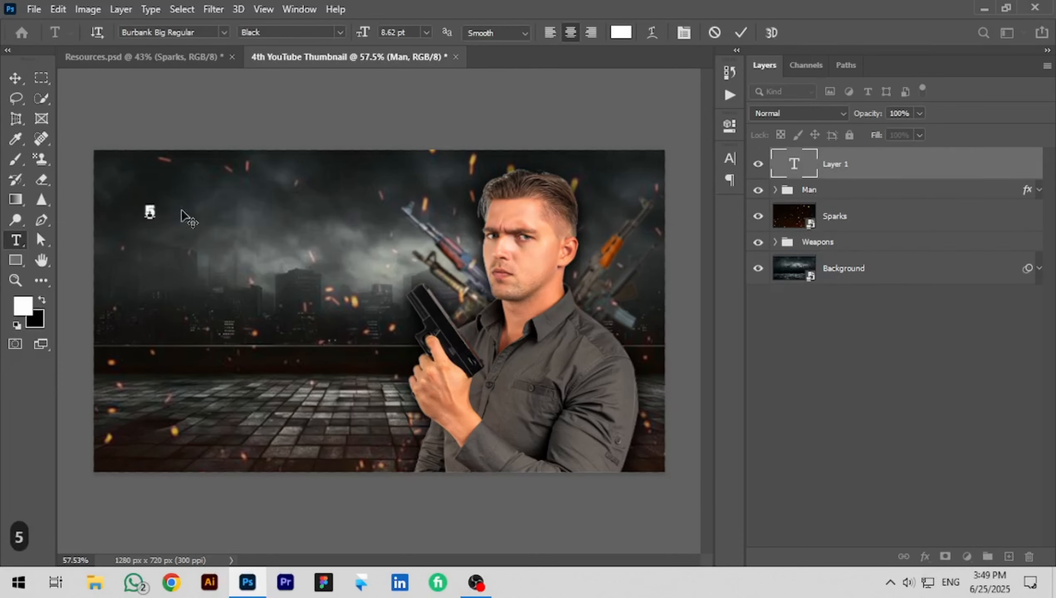
# Step: Change the font of the "5" text to Metropolis Black
pyautogui.scroll(6, 142, 211)
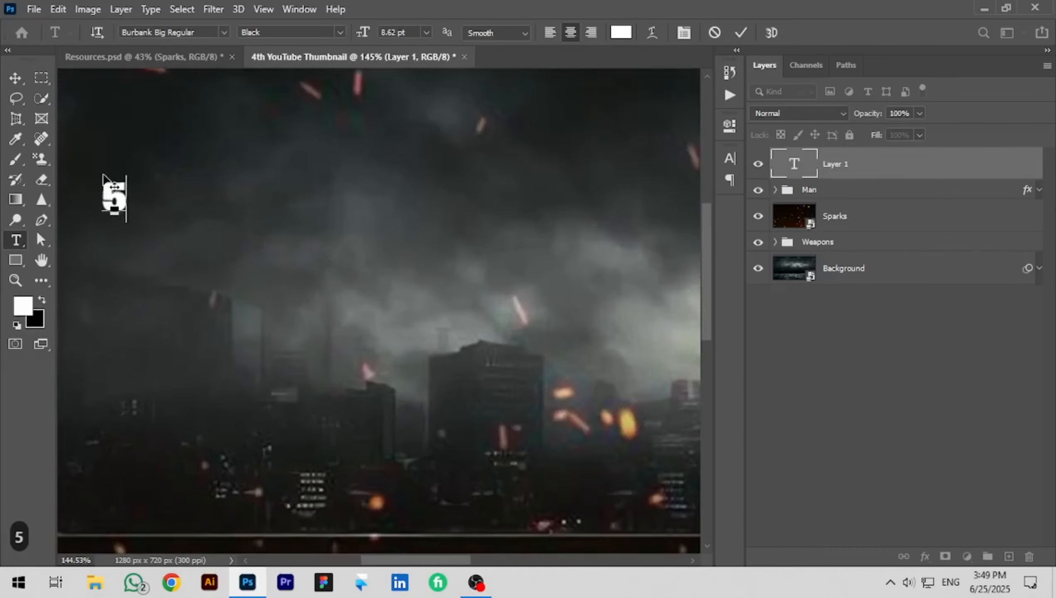
pyautogui.hotkey('ctrl', 'a')
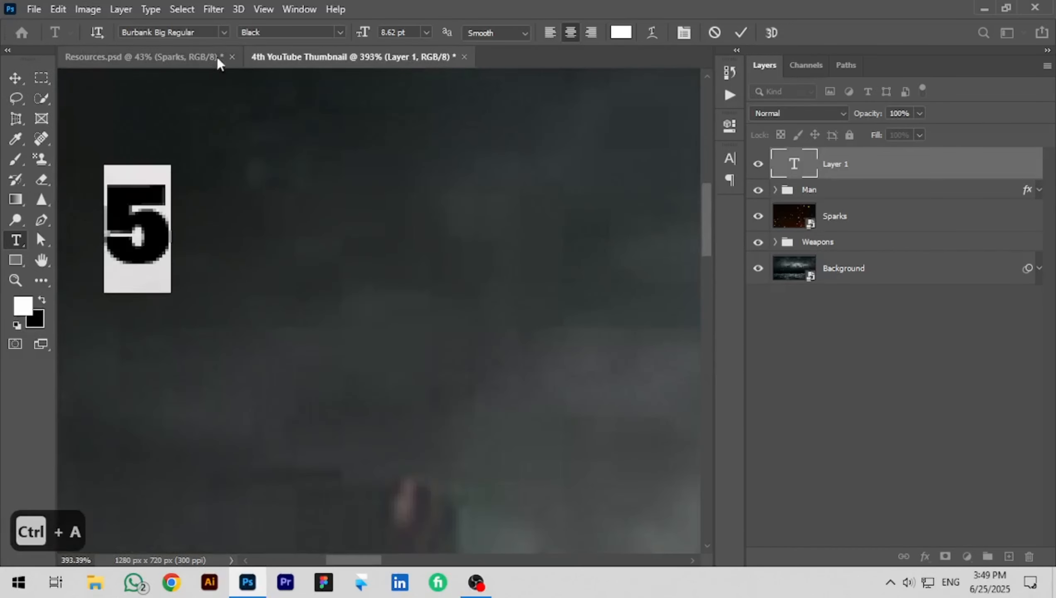
pyautogui.click(225, 32)
pyautogui.write('Metropolis')
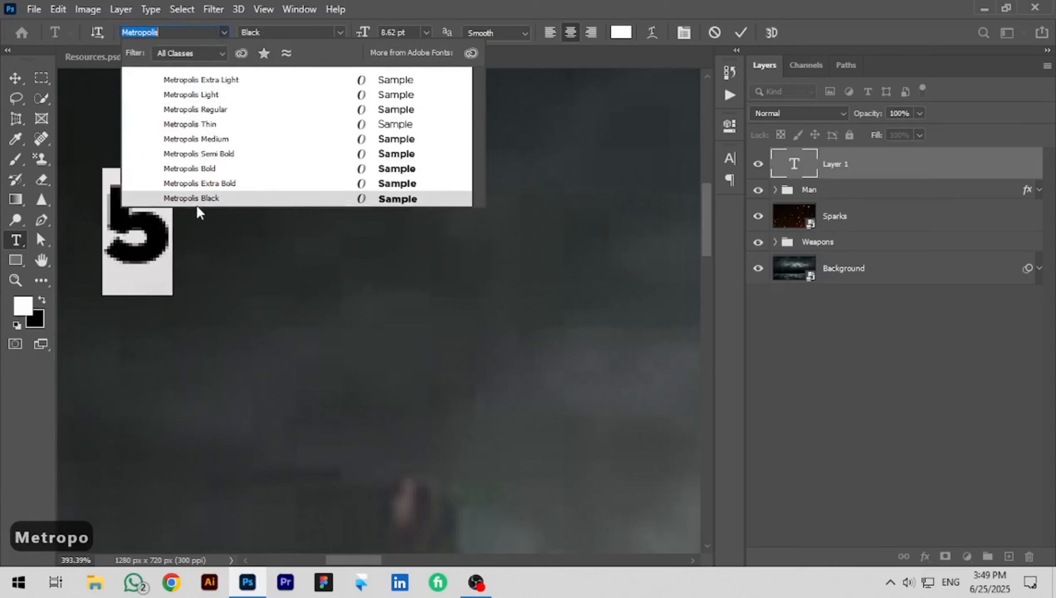
pyautogui.click(208, 198)
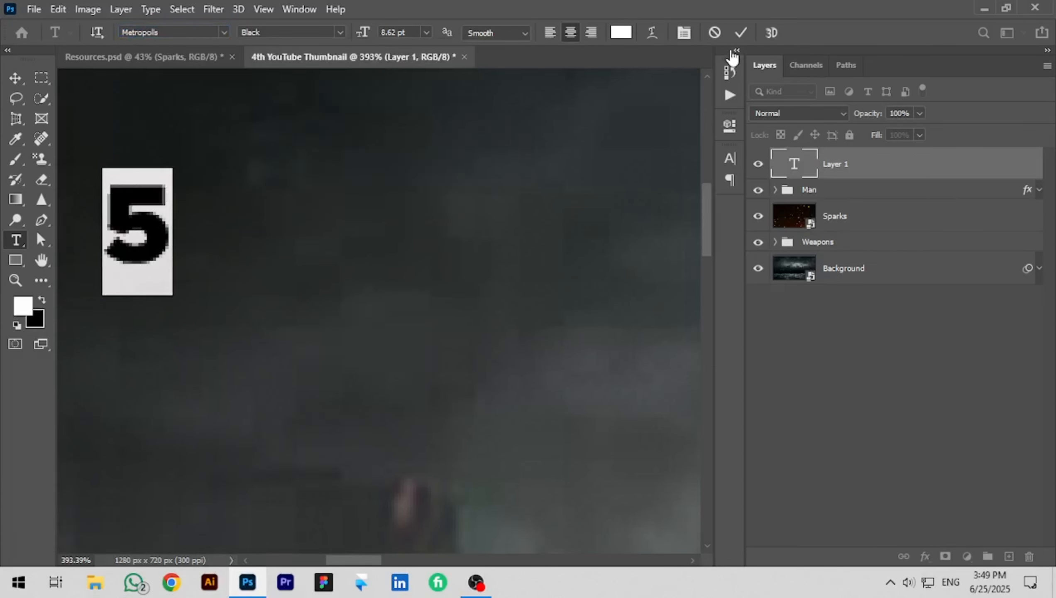
pyautogui.click(741, 32)
pyautogui.press('v')
# Step: Enlarge the "5" to about 633% of its size, keeping it near the image's upper-left corner
pyautogui.scroll(-5, 251, 171)
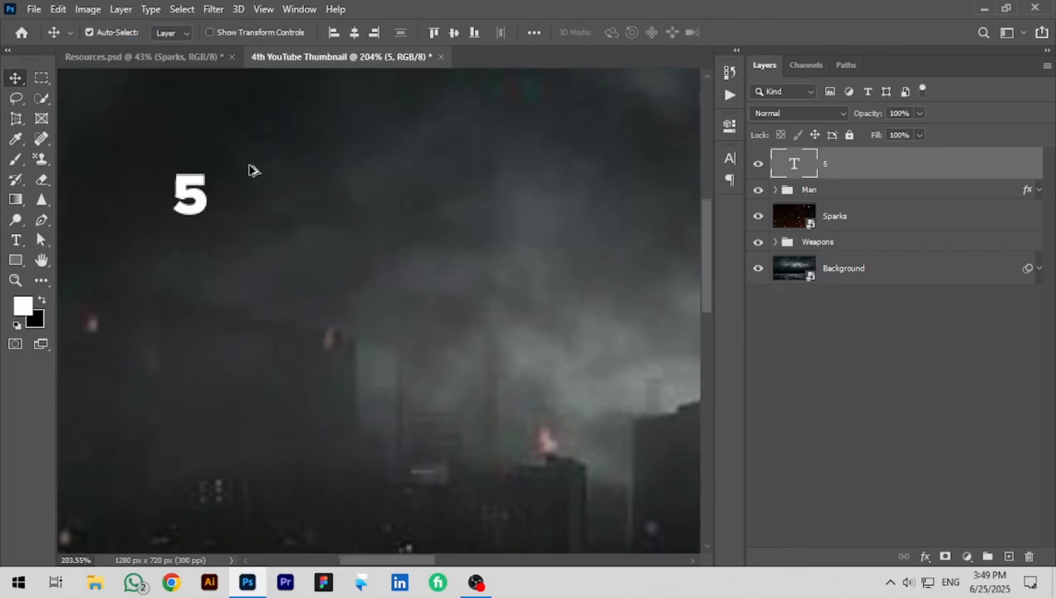
pyautogui.hotkey('ctrl', 't')
pyautogui.moveTo(243, 158); pyautogui.dragTo(288, 64)
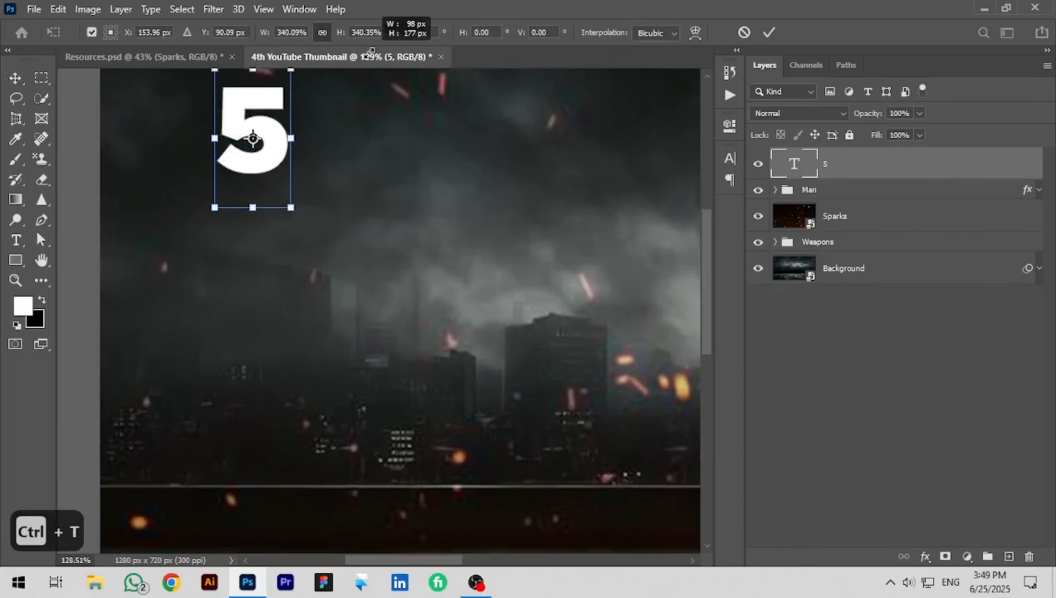
pyautogui.scroll(-2, 247, 153)
pyautogui.scroll(-2, 272, 178)
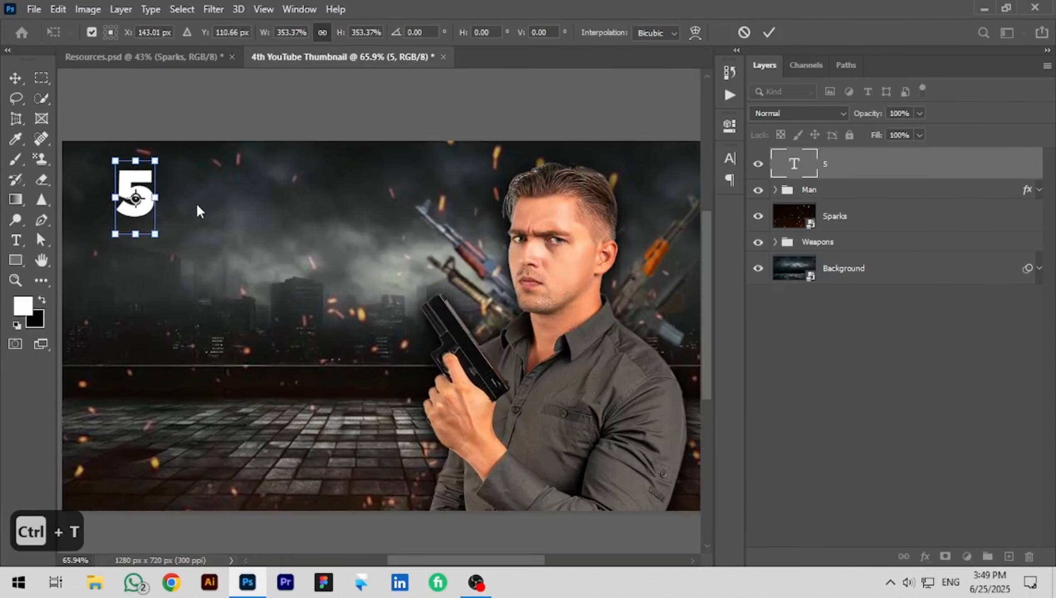
pyautogui.moveTo(136, 233); pyautogui.dragTo(143, 291)
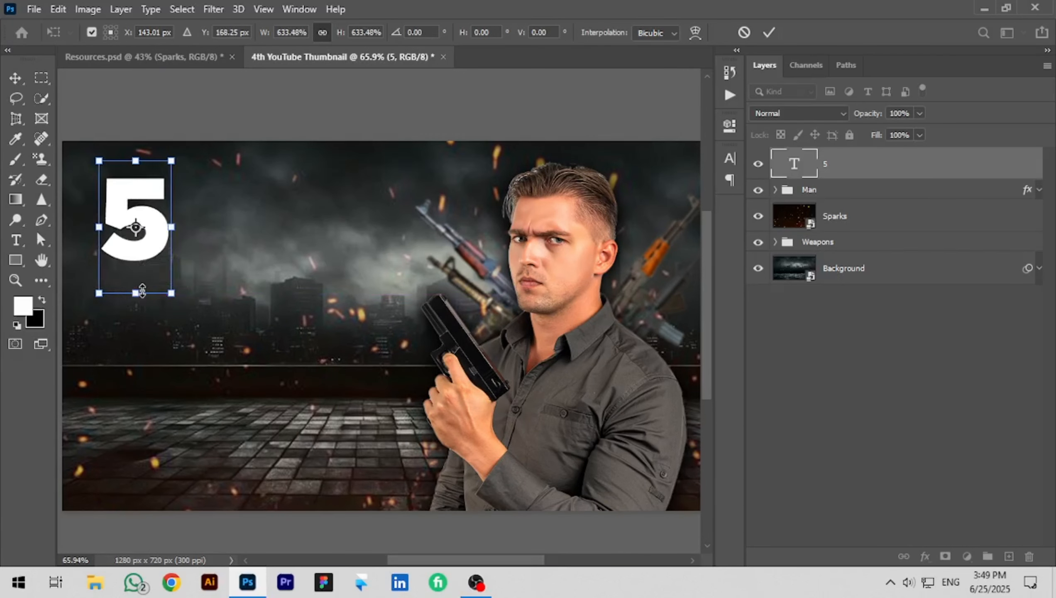
pyautogui.press('Return')
pyautogui.moveTo(153, 245); pyautogui.dragTo(178, 235)
pyautogui.hotkey('ctrl', 'z')
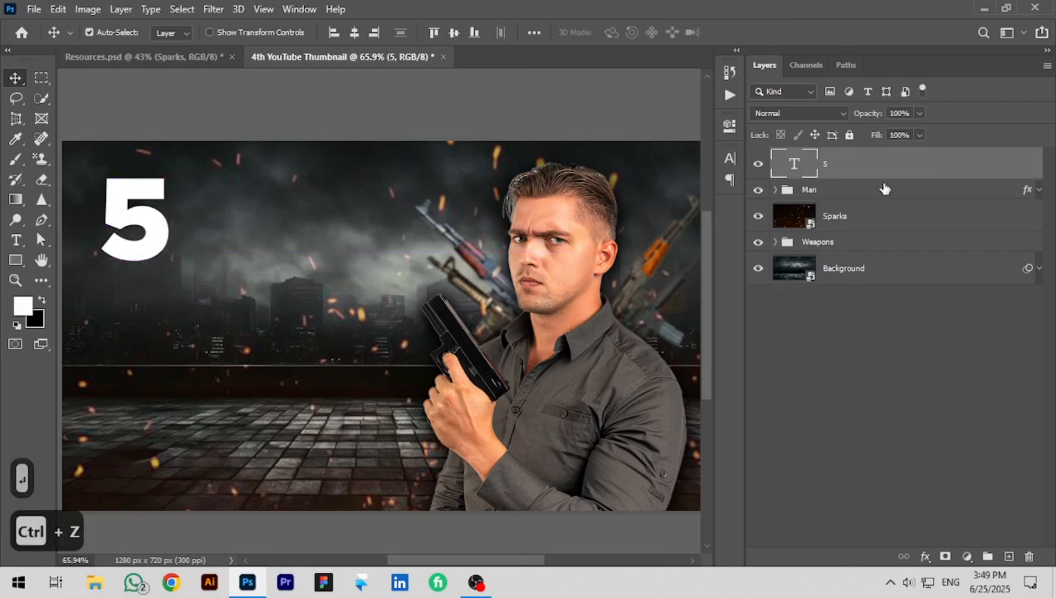
# Step: Duplicate the "5" text to its right and change the copy to a left-aligned "Epic"
pyautogui.hotkey('ctrl', 'j')
pyautogui.moveTo(151, 235); pyautogui.dragTo(221, 233)
pyautogui.press('t')
pyautogui.doubleClick(222, 231)
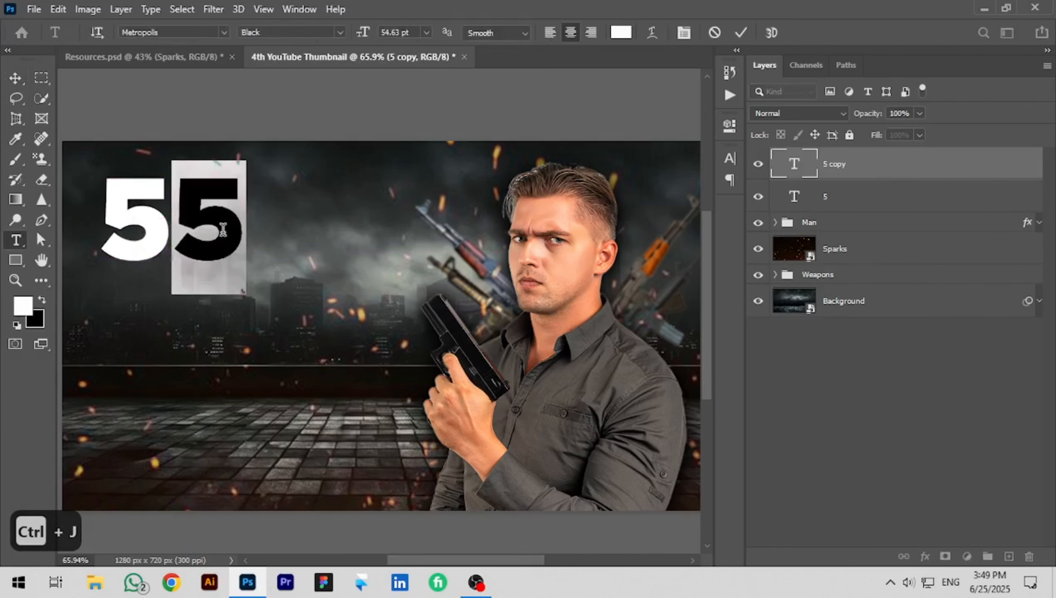
pyautogui.write('Epic')
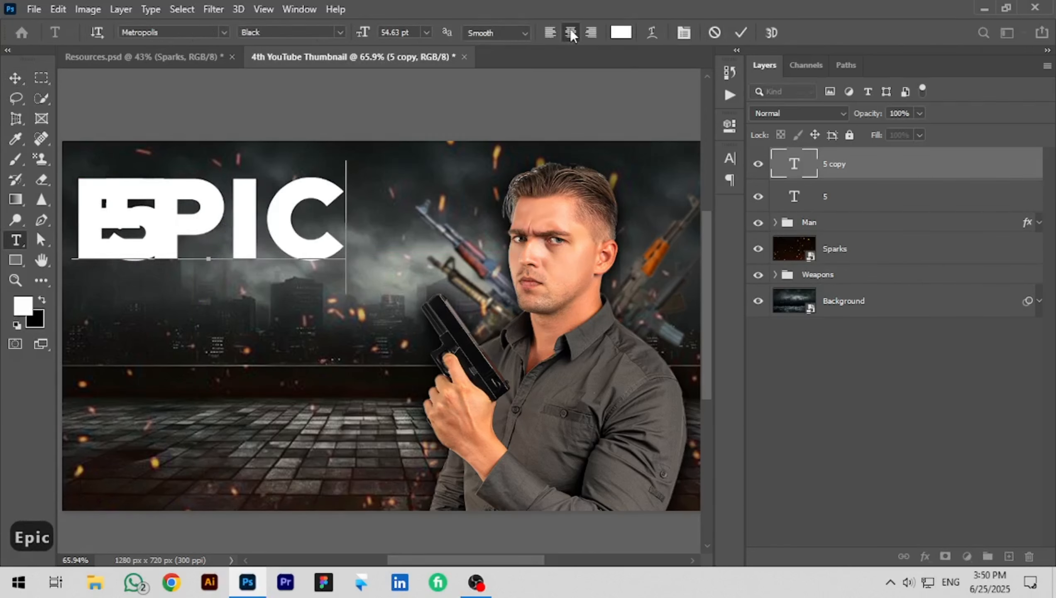
pyautogui.click(550, 33)
pyautogui.click(739, 34)
# Step: Left-align the paragraph of the "5" text layer
pyautogui.click(159, 241)
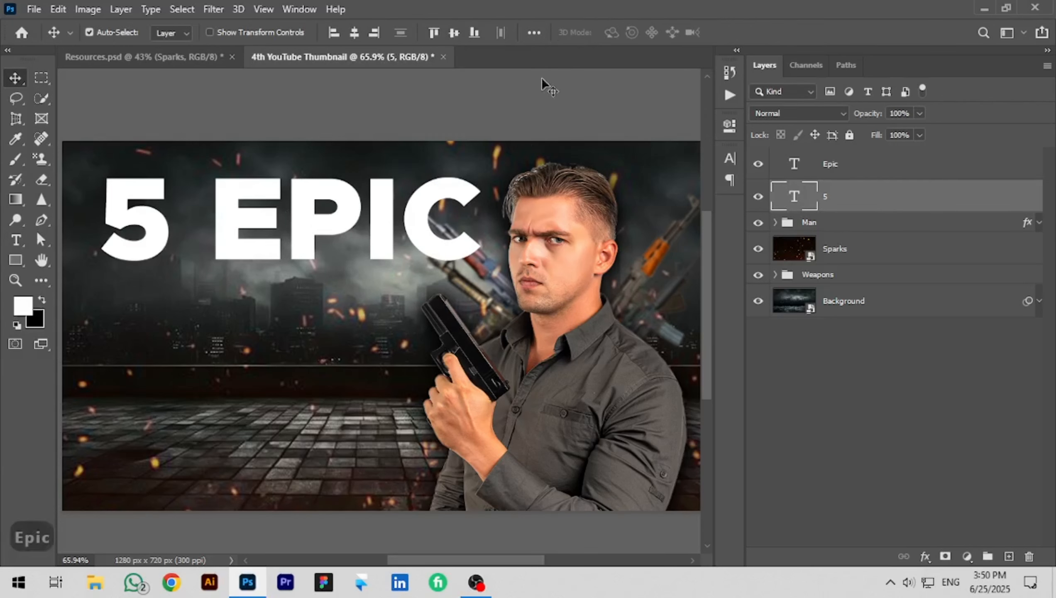
pyautogui.doubleClick(137, 222)
pyautogui.click(557, 33)
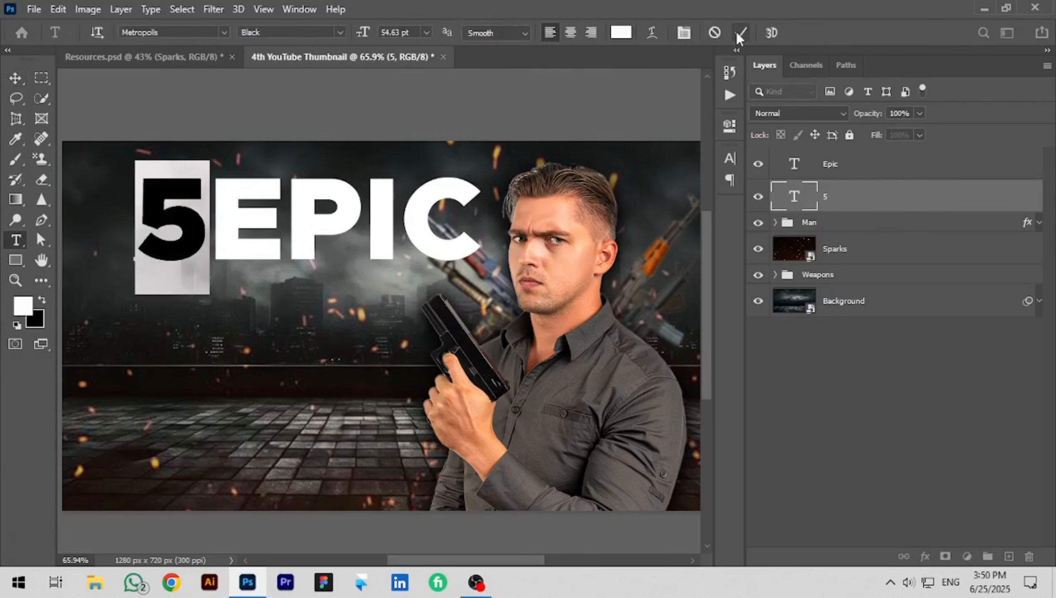
pyautogui.click(741, 33)
# Step: Scale the "Epic" text to about 66% and place it beside the lower part of the "5"
pyautogui.click(22, 82)
pyautogui.click(260, 231)
pyautogui.hotkey('ctrl', 't')
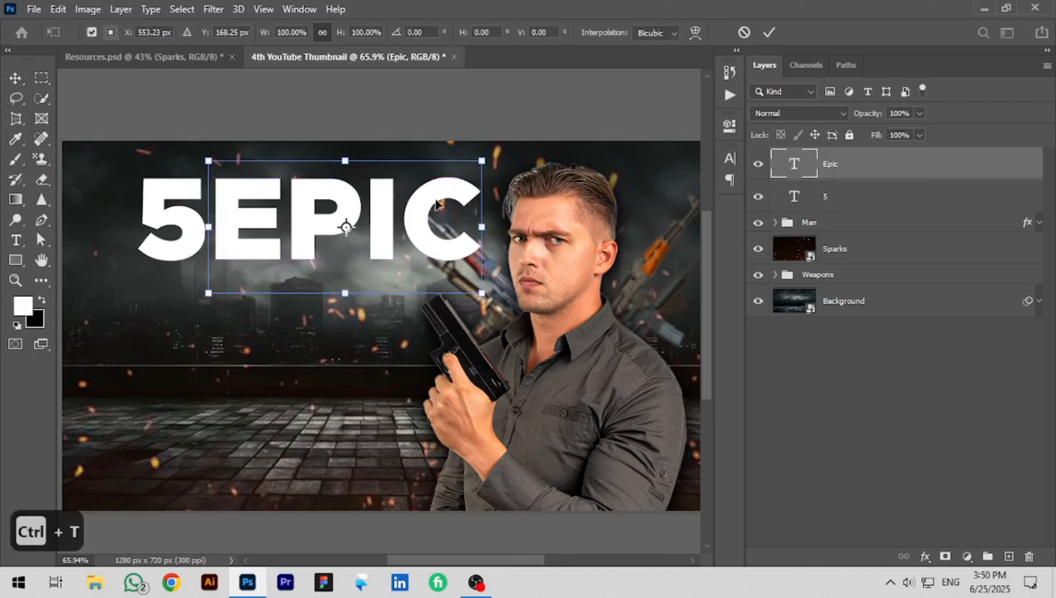
pyautogui.moveTo(483, 161); pyautogui.dragTo(388, 205)
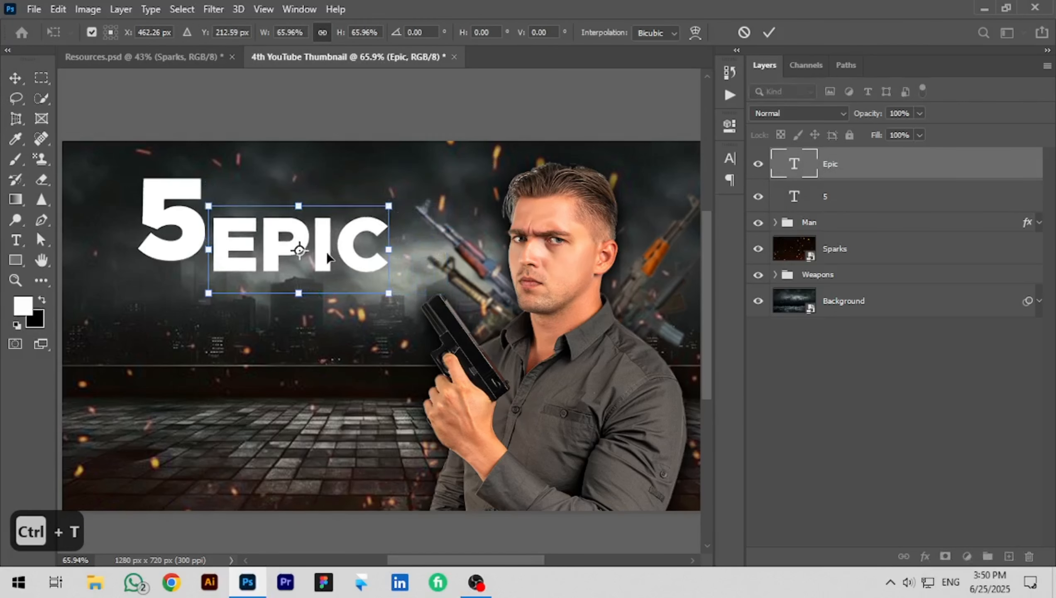
pyautogui.moveTo(331, 253); pyautogui.dragTo(326, 246)
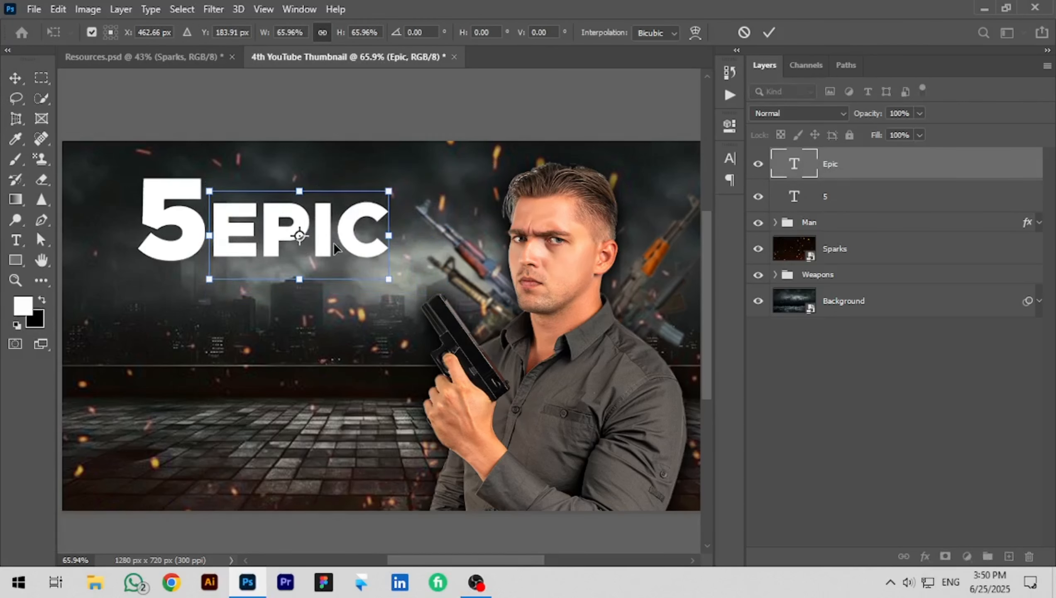
pyautogui.press('Return')
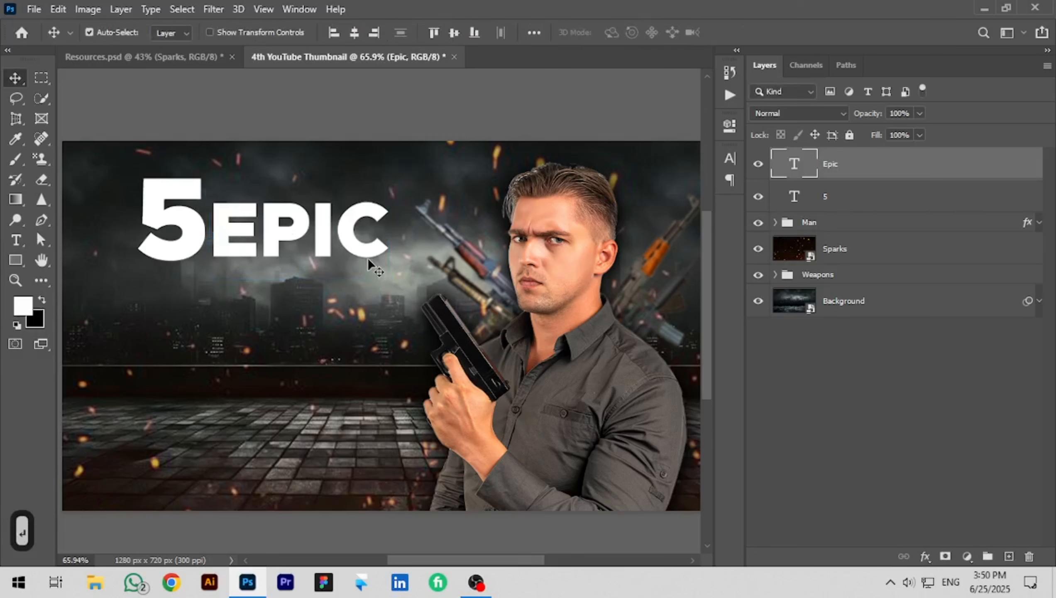
# Step: Change the font style of the "Epic" text to Extra Bold
pyautogui.doubleClick(225, 242)
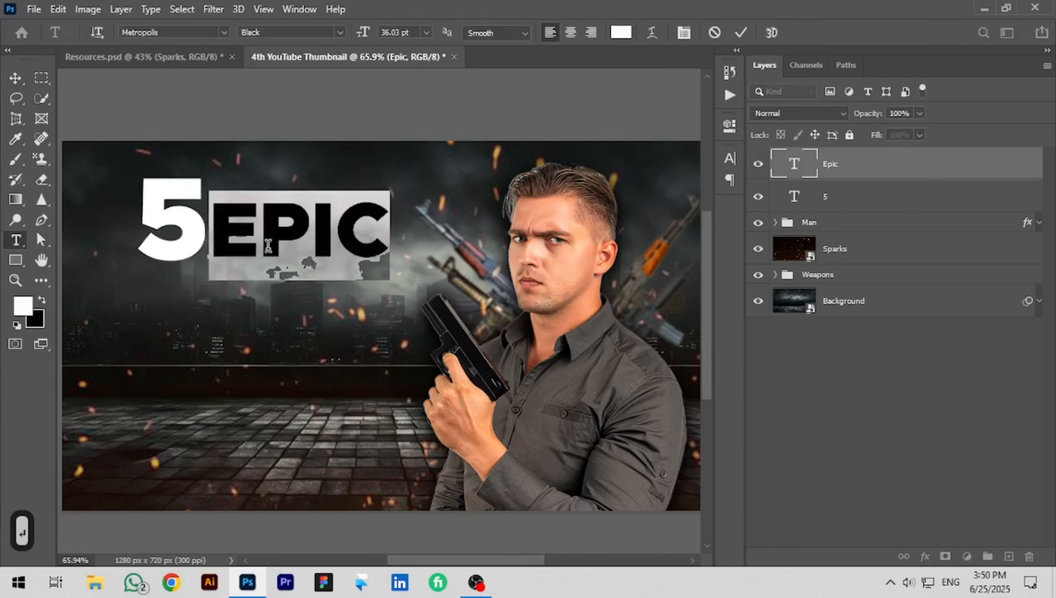
pyautogui.click(339, 33)
pyautogui.click(282, 135)
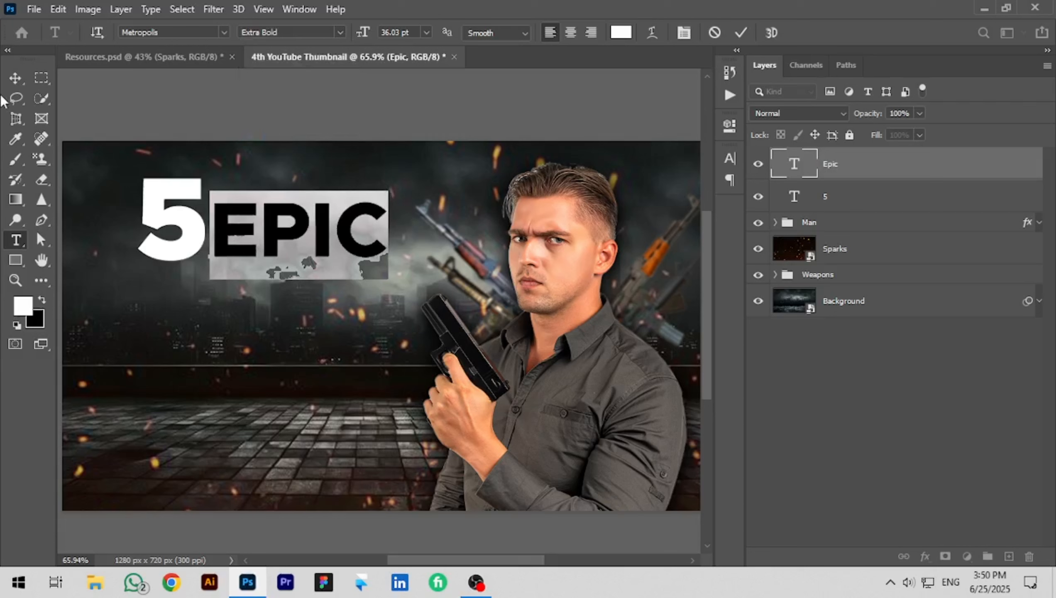
# Step: Move the "5" and "Epic" texts together slightly toward the image's upper-left corner
pyautogui.click(15, 78)
pyautogui.keyDown('shift'); pyautogui.click(190, 247); pyautogui.keyUp('shift')
pyautogui.moveTo(190, 247); pyautogui.dragTo(158, 240)
pyautogui.click(290, 100)
# Step: Change the font style of the "5" text to Extra Bold
pyautogui.doubleClick(151, 205)
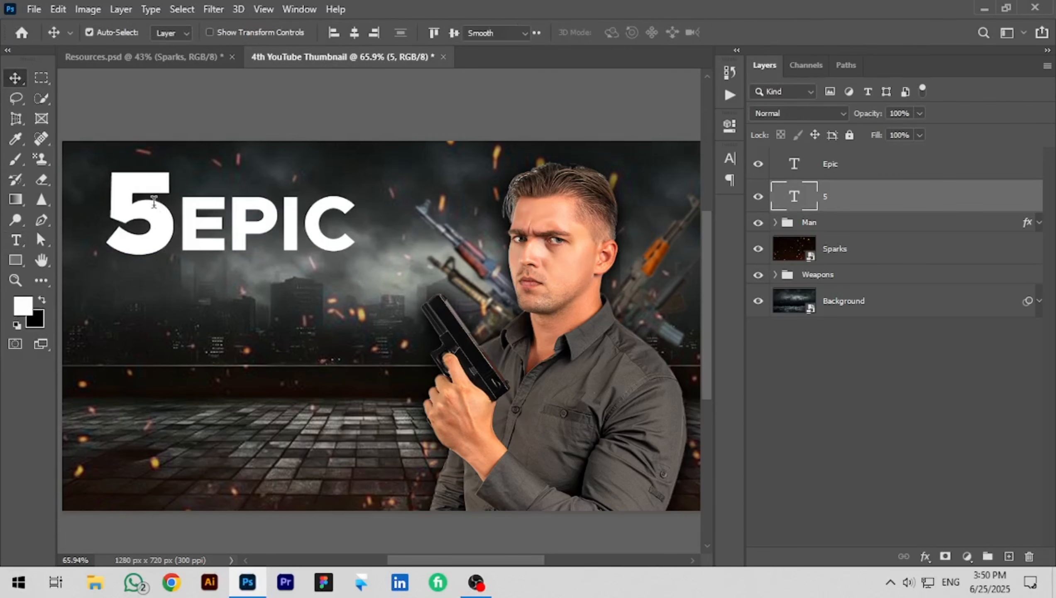
pyautogui.click(343, 33)
pyautogui.click(285, 135)
pyautogui.click(15, 78)
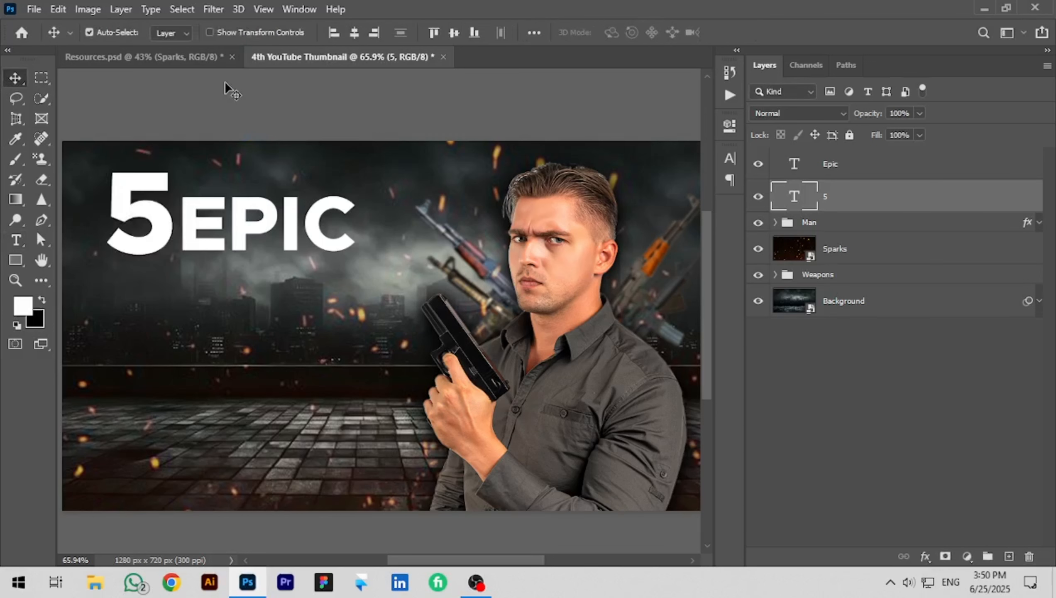
# Step: Enlarge the "5" and "Epic" texts together to about 122%, keeping them near the image's left edge
pyautogui.click(210, 229)
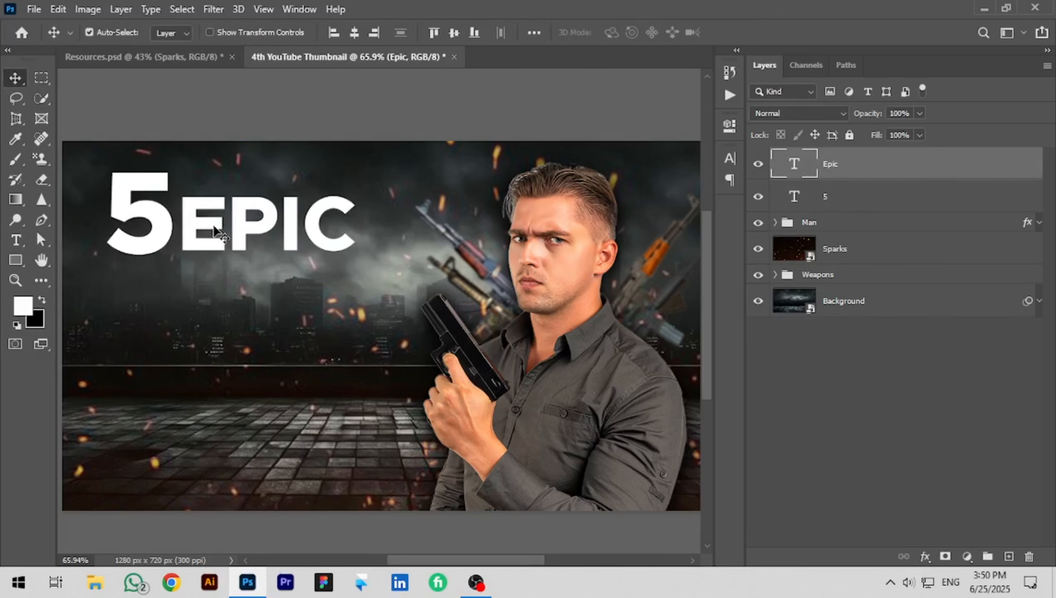
pyautogui.keyDown('shift'); pyautogui.click(162, 226); pyautogui.keyUp('shift')
pyautogui.hotkey('ctrl', 't')
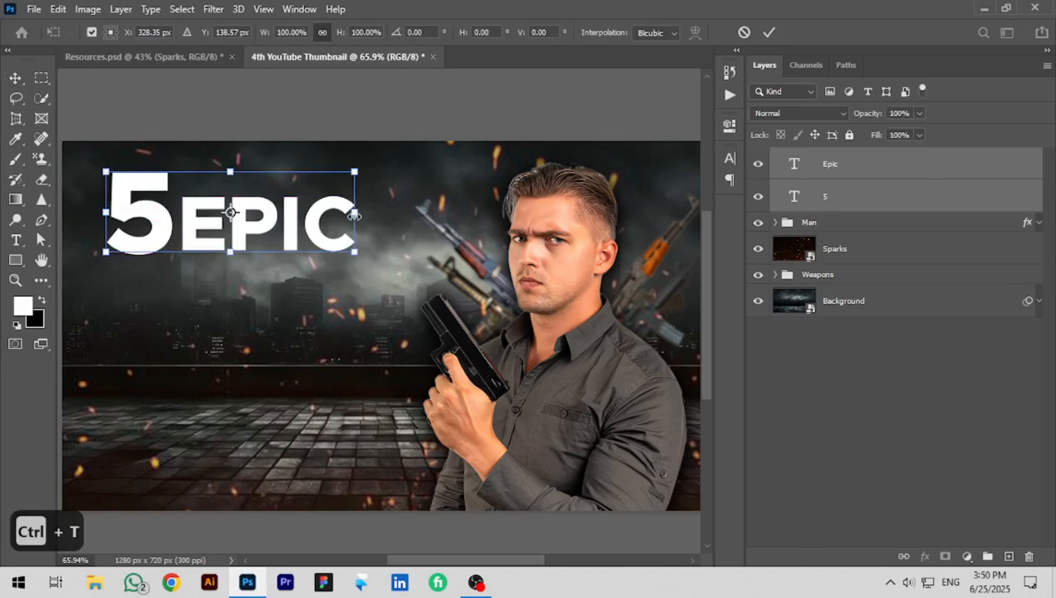
pyautogui.moveTo(354, 169); pyautogui.dragTo(401, 163)
pyautogui.hotkey('shift', 'Left')
pyautogui.hotkey('shift', 'Left')
pyautogui.hotkey('shift', 'Left')
pyautogui.hotkey('shift', 'Left')
pyautogui.hotkey('shift', 'Left')
pyautogui.hotkey('shift', 'Left')
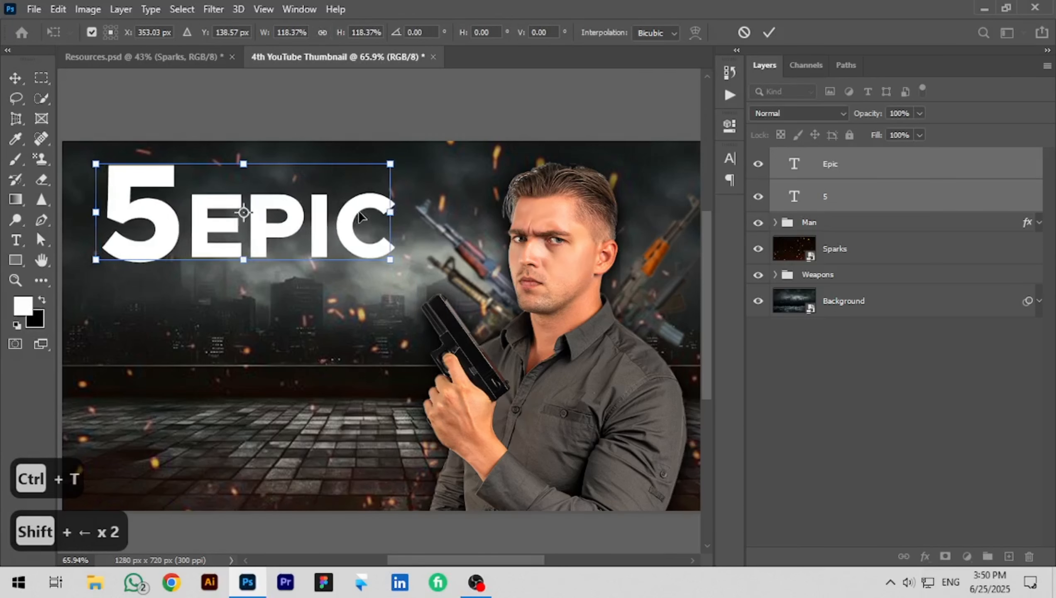
pyautogui.press('Right')
pyautogui.press('Right')
pyautogui.press('Right')
pyautogui.press('Right')
pyautogui.press('Right')
pyautogui.press('Right')
pyautogui.press('Right')
pyautogui.press('Right')
pyautogui.press('Right')
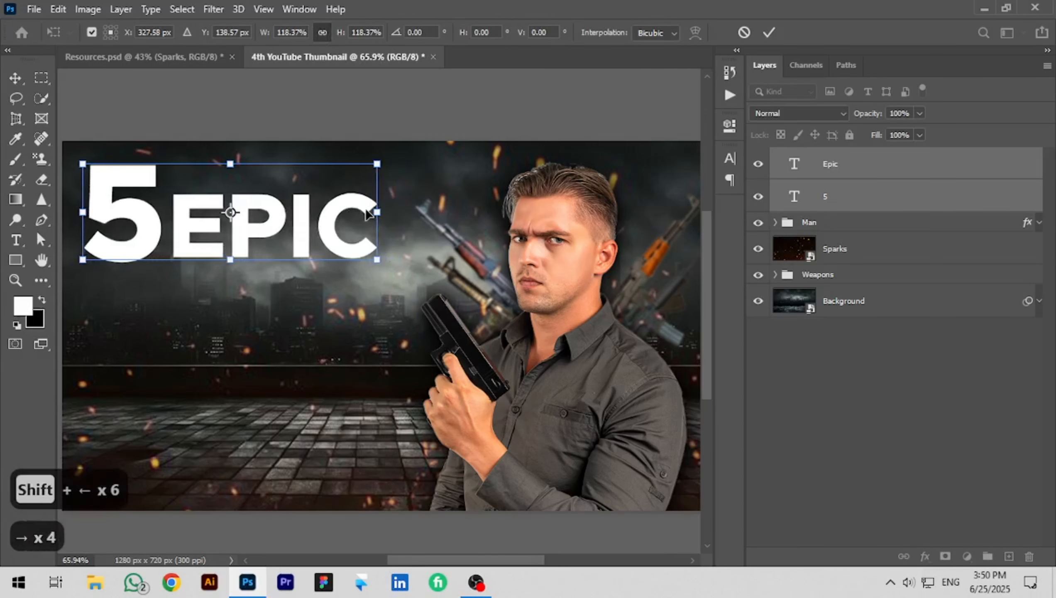
pyautogui.moveTo(382, 212); pyautogui.dragTo(392, 209)
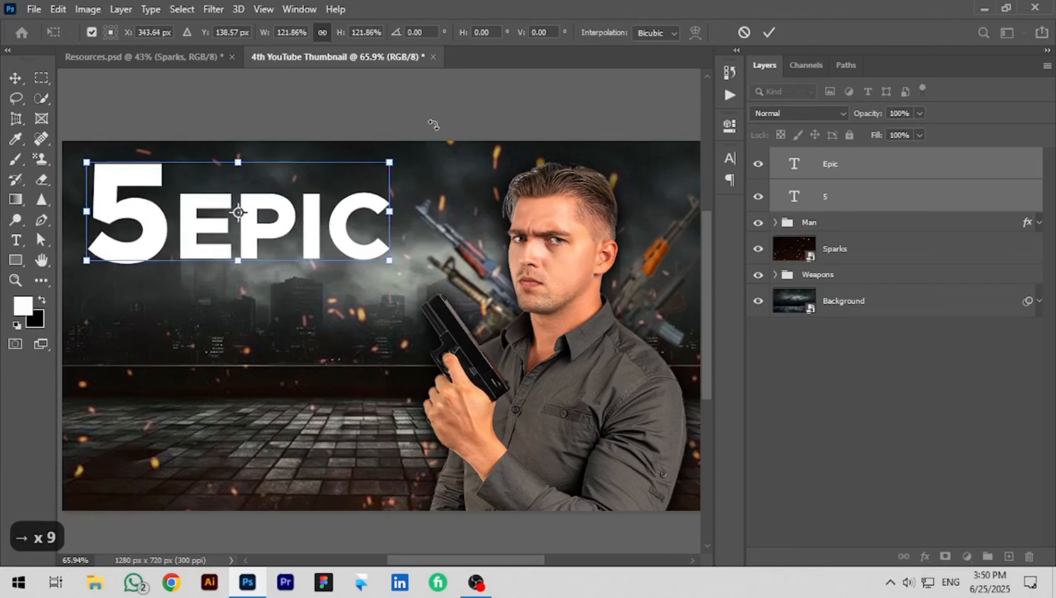
pyautogui.click(769, 33)
pyautogui.click(155, 240)
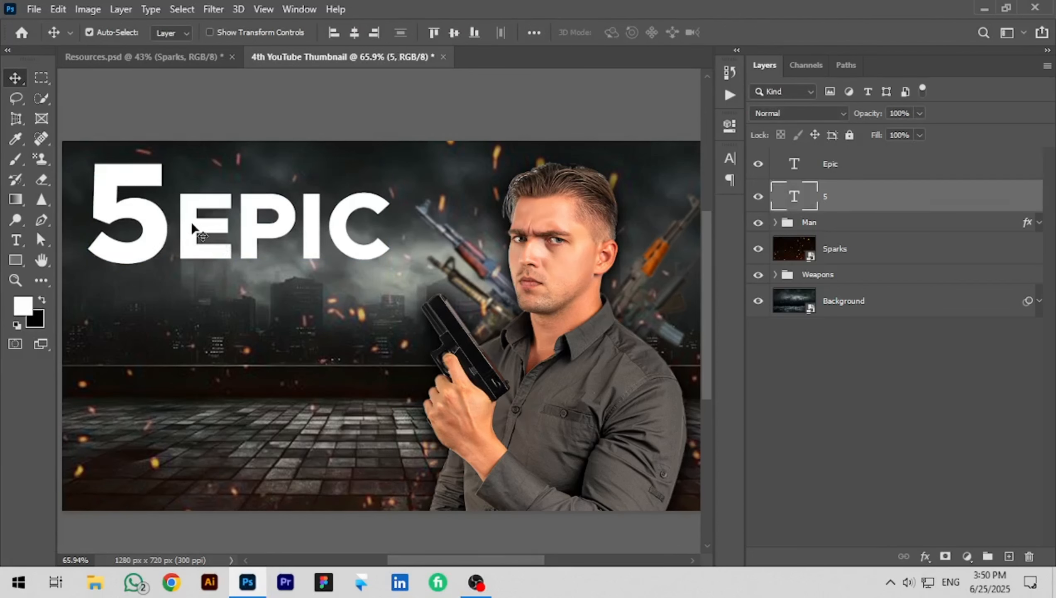
pyautogui.click(199, 233)
pyautogui.click(154, 221)
pyautogui.moveTo(154, 220); pyautogui.dragTo(156, 299)
pyautogui.hotkey('ctrl', 'z')
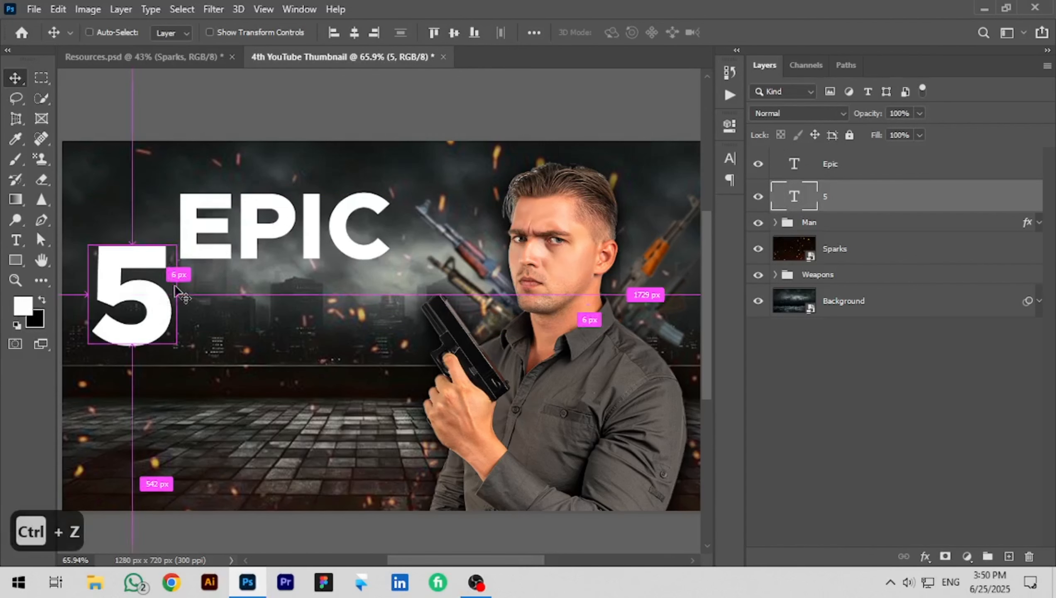
# Step: Duplicate the "5" text directly below the original and change the copy to "Overpowered"
pyautogui.moveTo(156, 234); pyautogui.dragTo(160, 345)
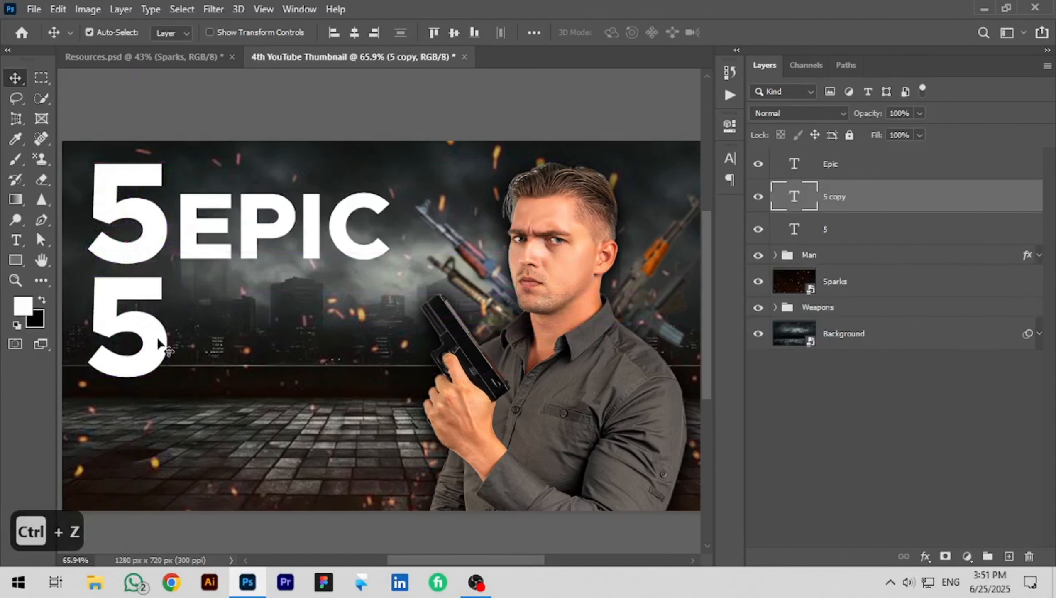
pyautogui.doubleClick(161, 341)
pyautogui.write('Overpowered')
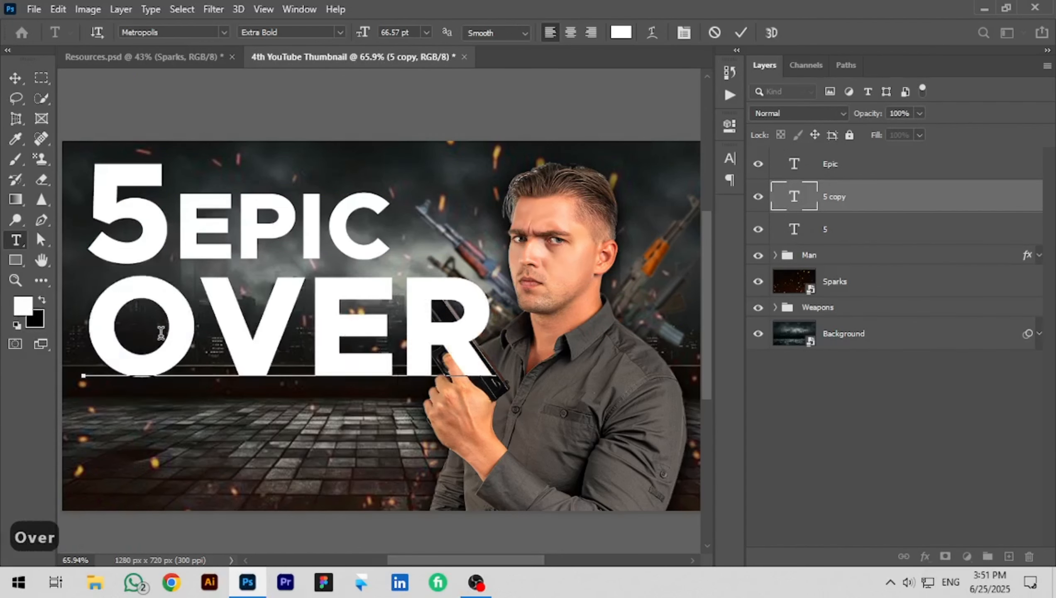
pyautogui.click(741, 32)
# Step: Scale the "Overpowered" text to about 26% so it spans the width of the "5 Epic" line directly beneath it
pyautogui.hotkey('ctrl', 't')
pyautogui.scroll(-6, 594, 355)
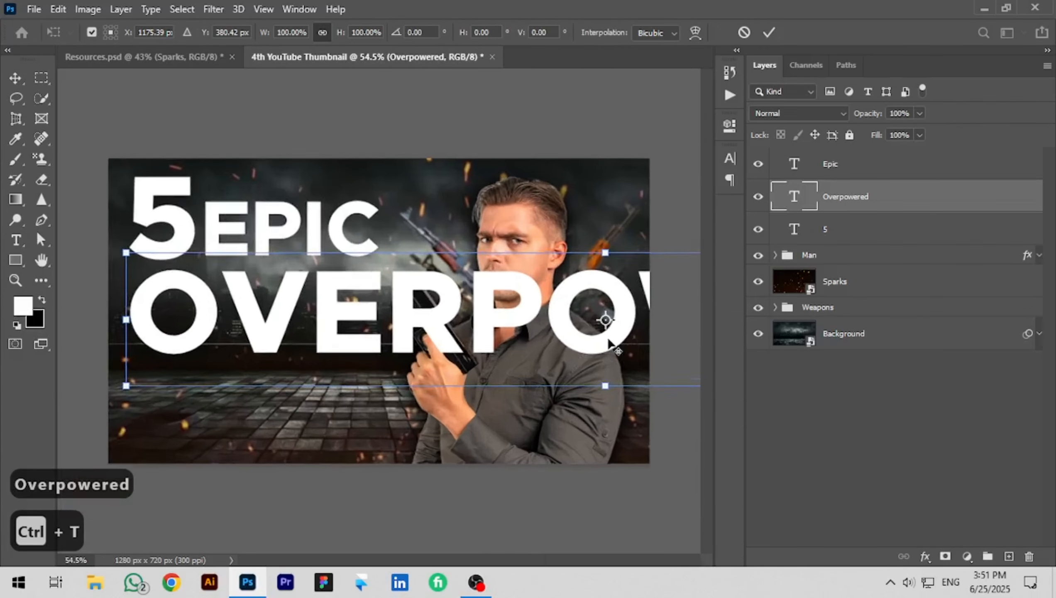
pyautogui.moveTo(651, 313); pyautogui.dragTo(340, 283)
pyautogui.scroll(7, 387, 313)
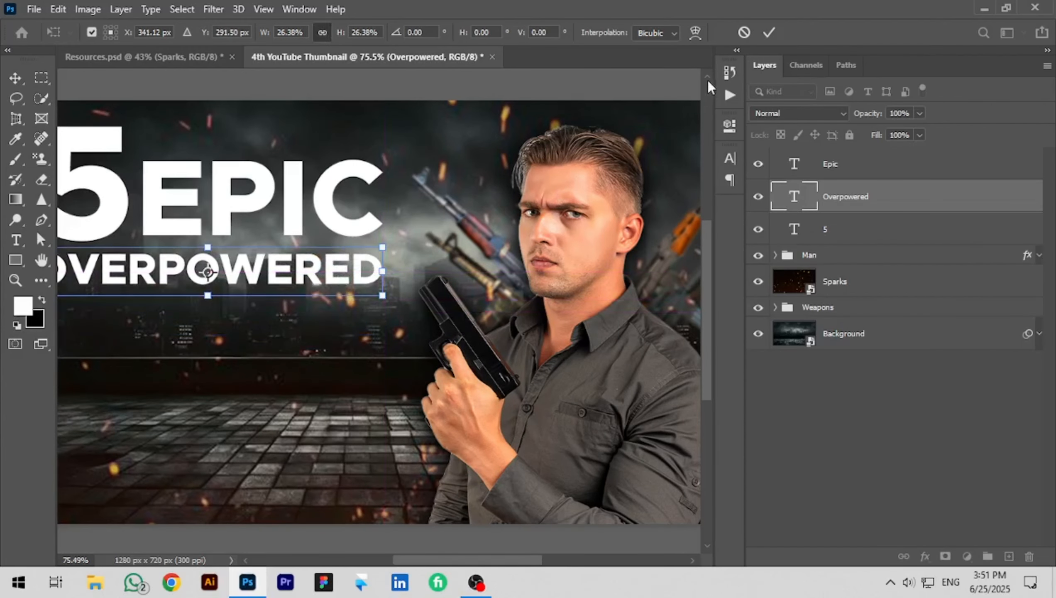
pyautogui.press('Return')
pyautogui.click(564, 84)
pyautogui.hotkey('ctrl', '0')
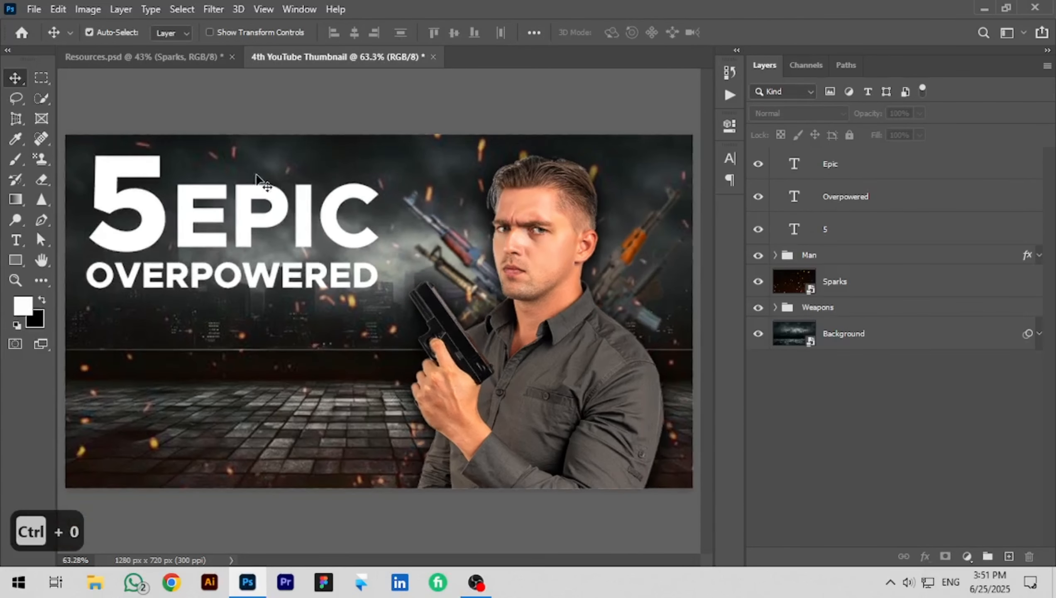
pyautogui.scroll(1, 208, 292)
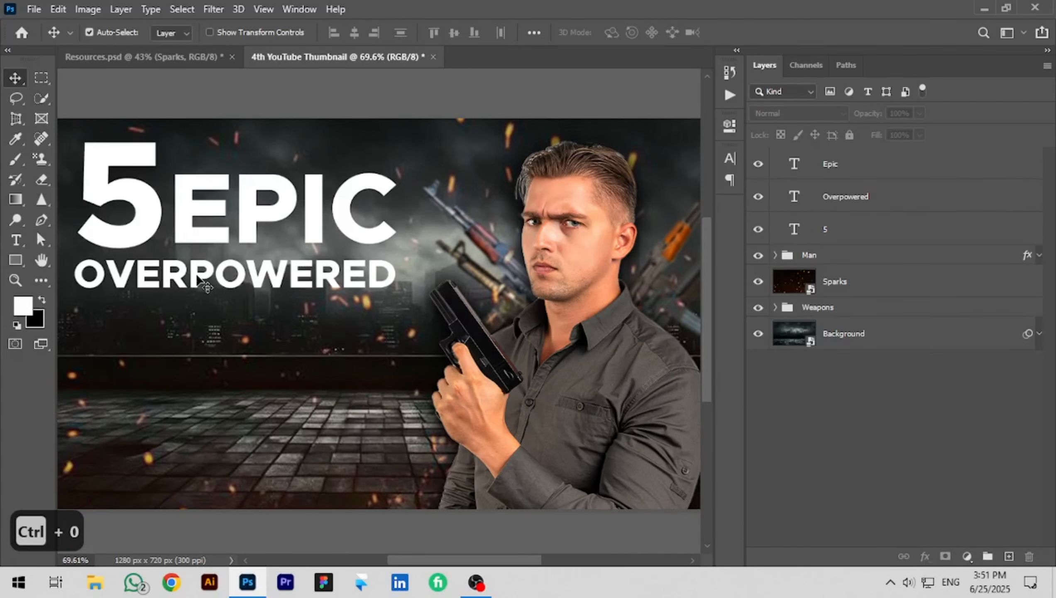
pyautogui.click(197, 283)
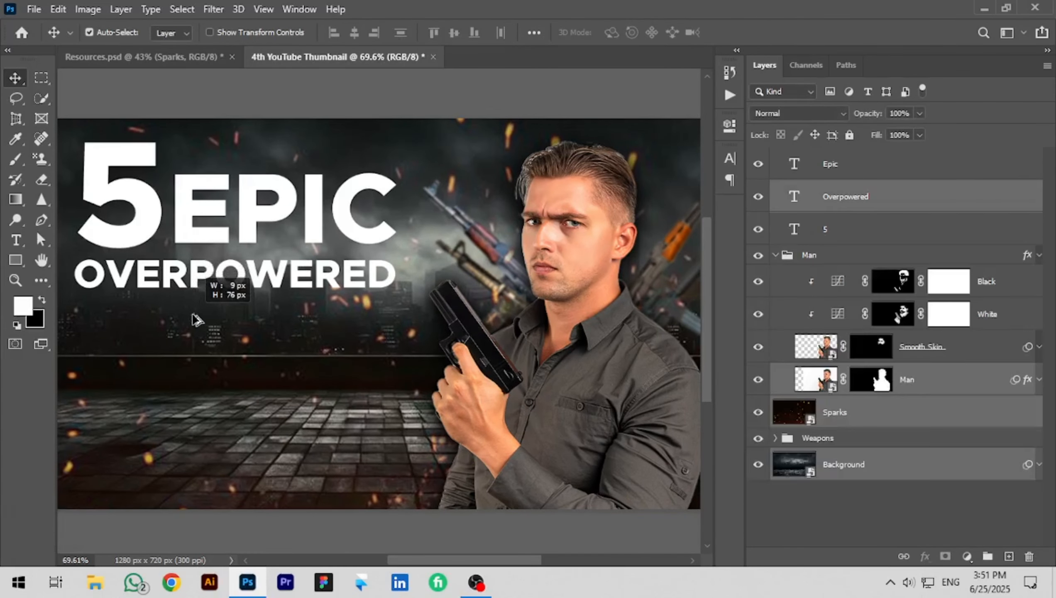
pyautogui.click(432, 87)
# Step: Duplicate the "Overpowered" text directly below the original and change the copy to "Weapons"
pyautogui.click(323, 279)
pyautogui.moveTo(323, 279); pyautogui.dragTo(323, 318)
pyautogui.doubleClick(323, 316)
pyautogui.write('Weapons')
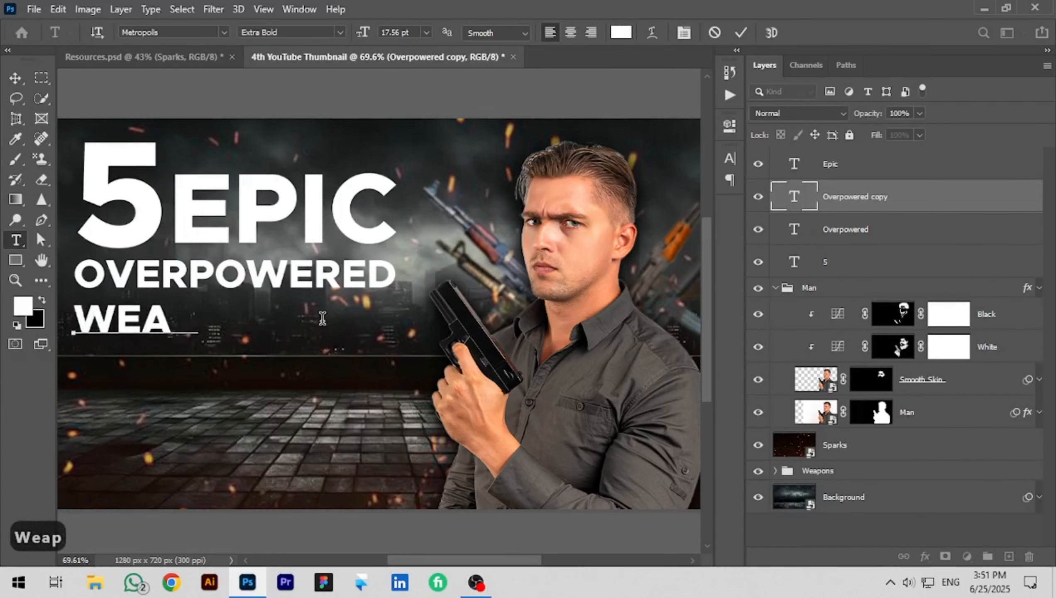
pyautogui.click(741, 34)
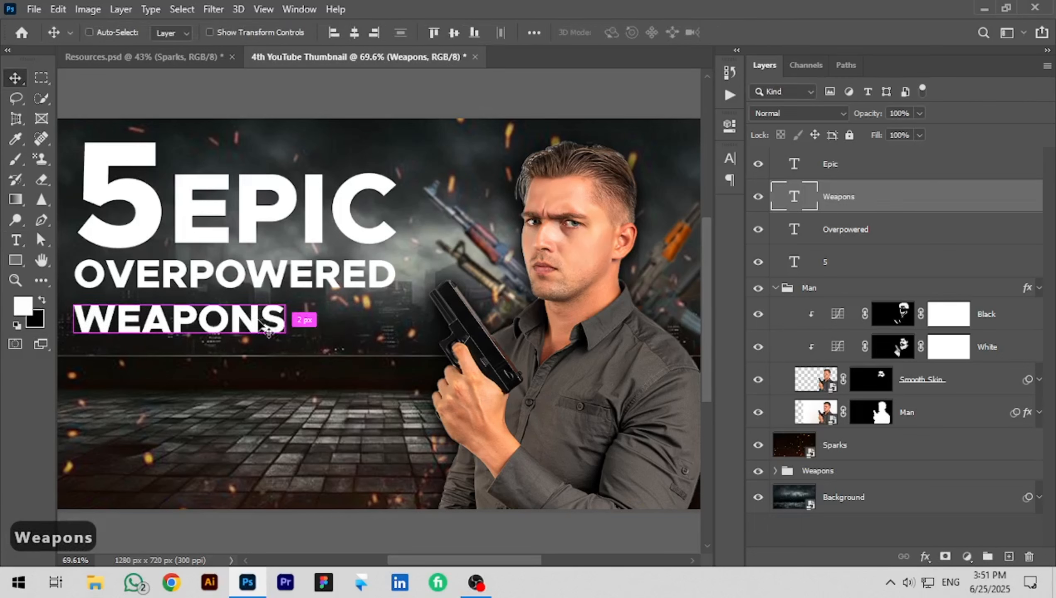
# Step: Enlarge the "Weapons" text to about 152% to match the "Overpowered" line's width and nudge it to sit just below
pyautogui.hotkey('ctrl', 't')
pyautogui.moveTo(286, 320); pyautogui.dragTo(384, 319)
pyautogui.hotkey('shift', 'Down')
pyautogui.press('Up')
pyautogui.press('Up')
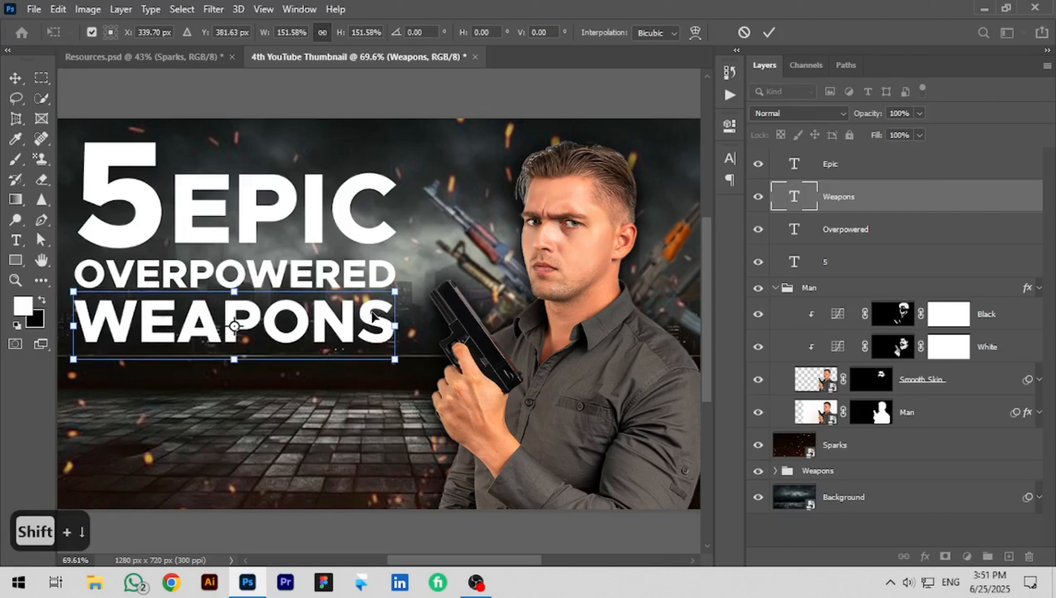
pyautogui.press('Return')
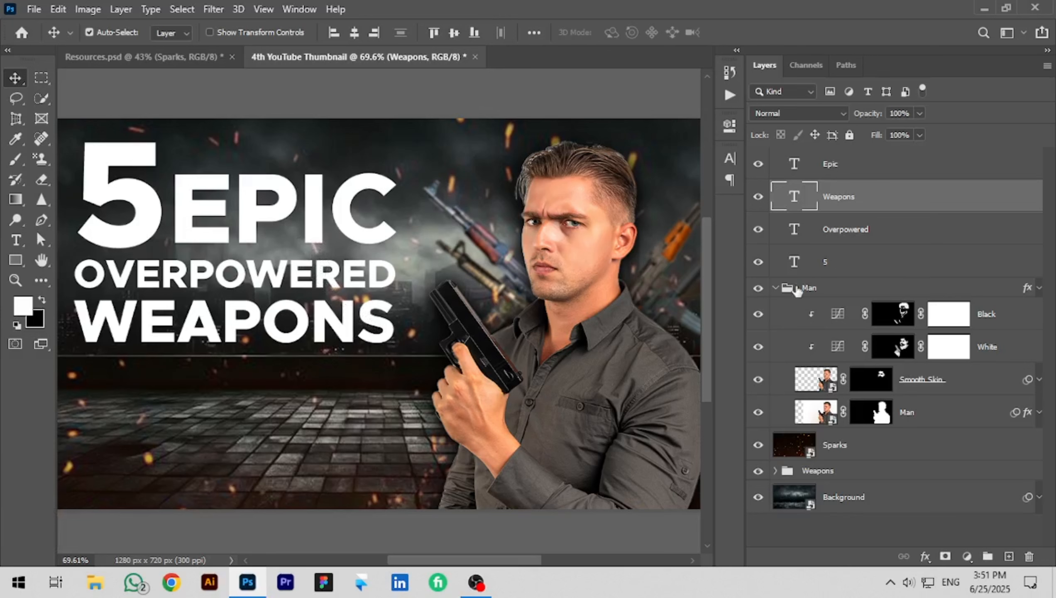
# Step: Collapse the Man group, then group the four text layers and name the group "Texts"
pyautogui.click(777, 288)
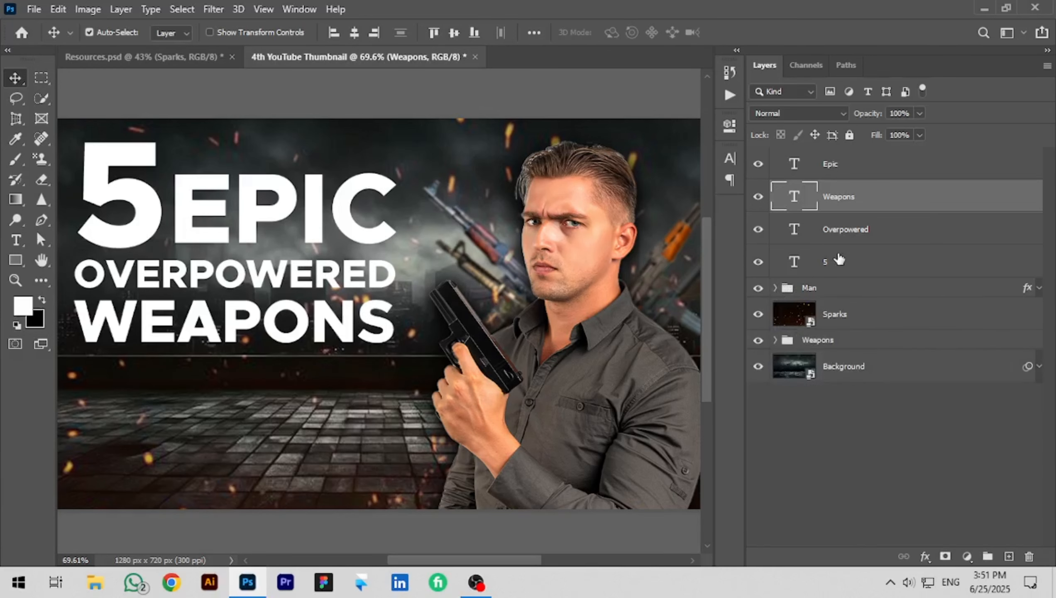
pyautogui.click(839, 260)
pyautogui.keyDown('shift'); pyautogui.click(849, 164); pyautogui.keyUp('shift')
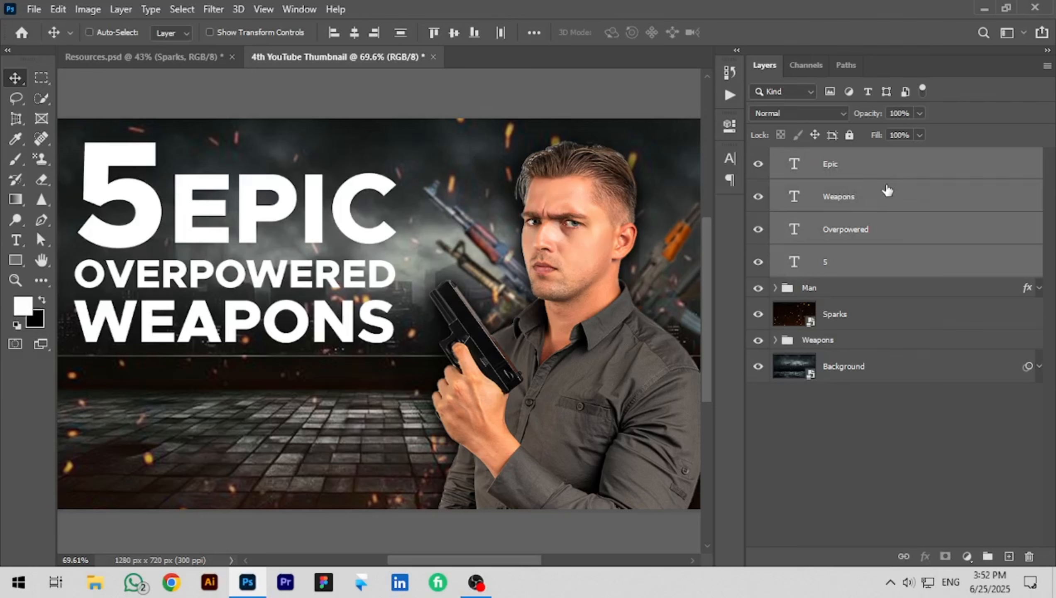
pyautogui.hotkey('ctrl', 'g')
pyautogui.doubleClick(815, 158)
pyautogui.write('T')
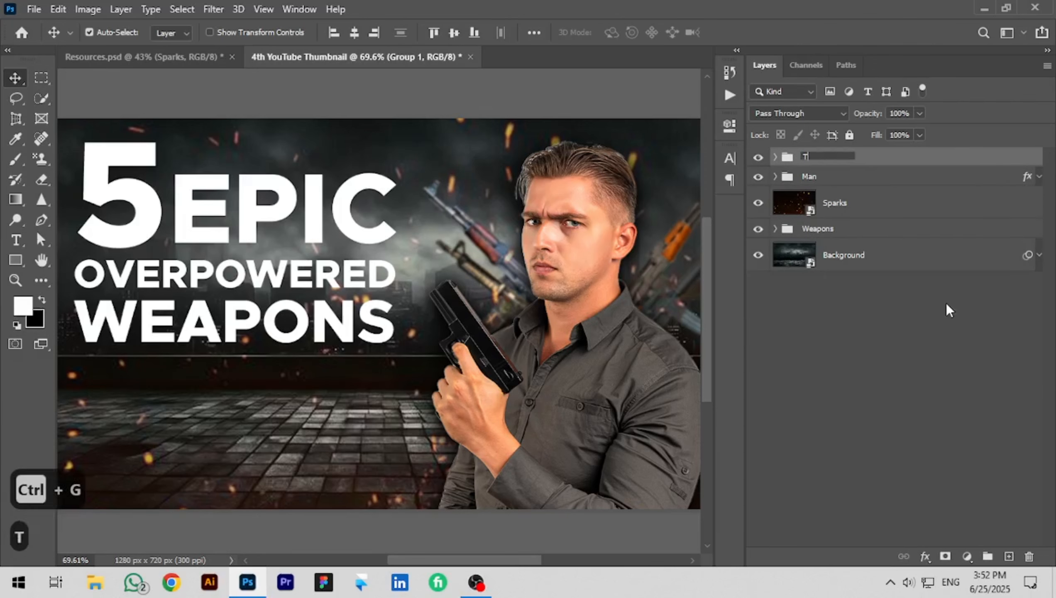
pyautogui.write('exts')
pyautogui.press('Return')
# Step: Add a Gradient Overlay effect to the "Weapons" text layer inside the Texts group
pyautogui.click(775, 157)
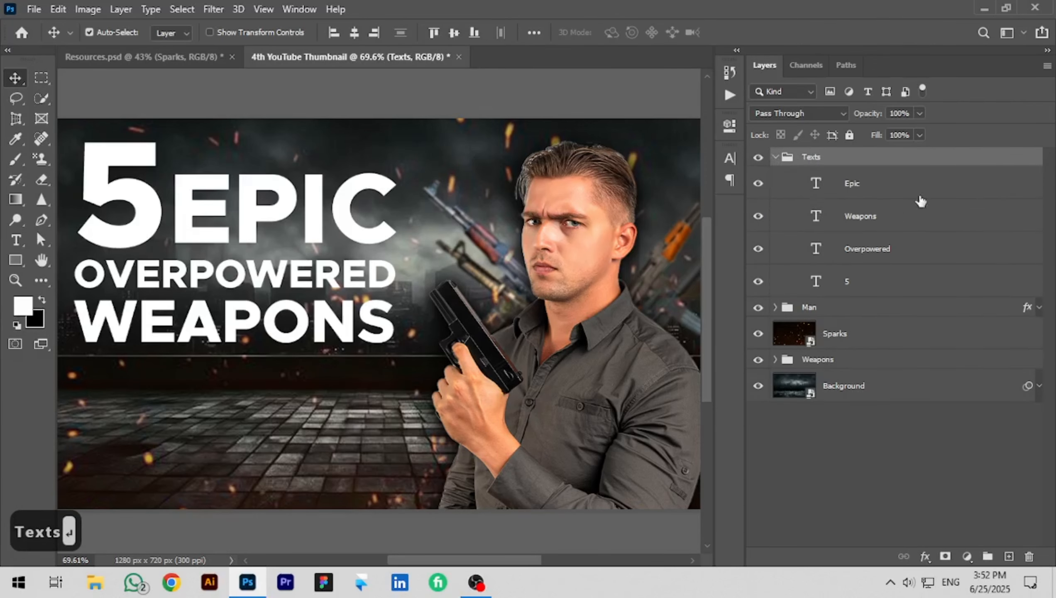
pyautogui.click(919, 197)
pyautogui.click(880, 261)
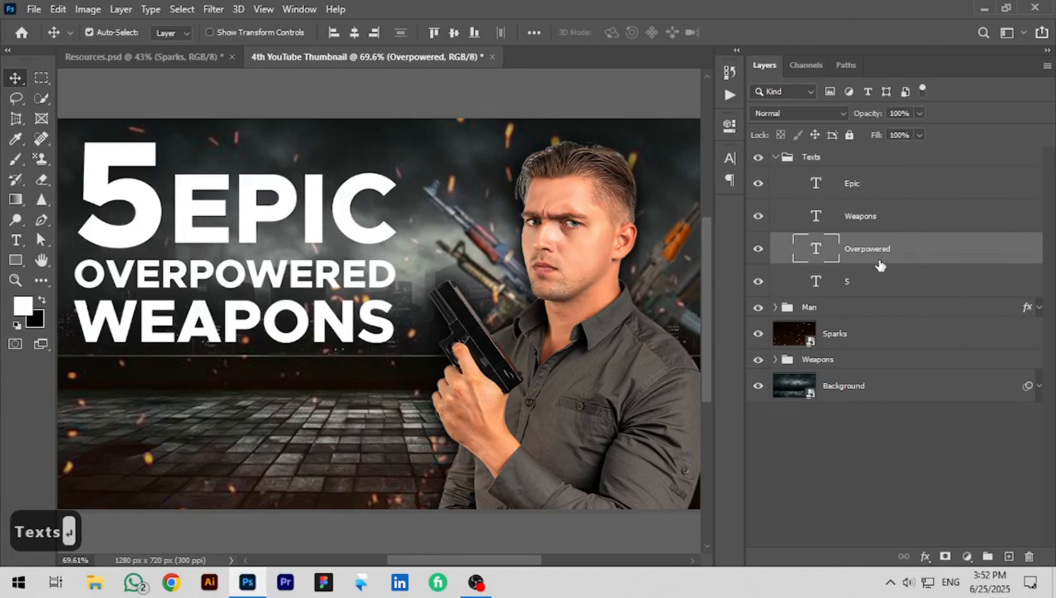
pyautogui.click(904, 218)
pyautogui.rightClick(918, 215)
pyautogui.click(818, 22)
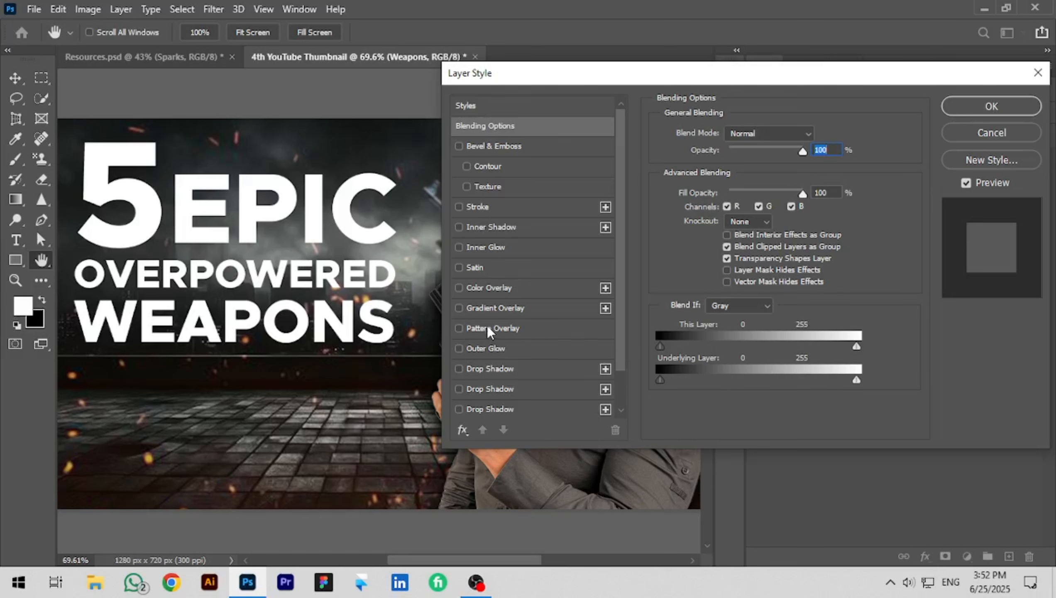
pyautogui.click(488, 310)
# Step: Set the first colour stop of the "Weapons" gradient overlay to bright red ff3030
pyautogui.click(726, 166)
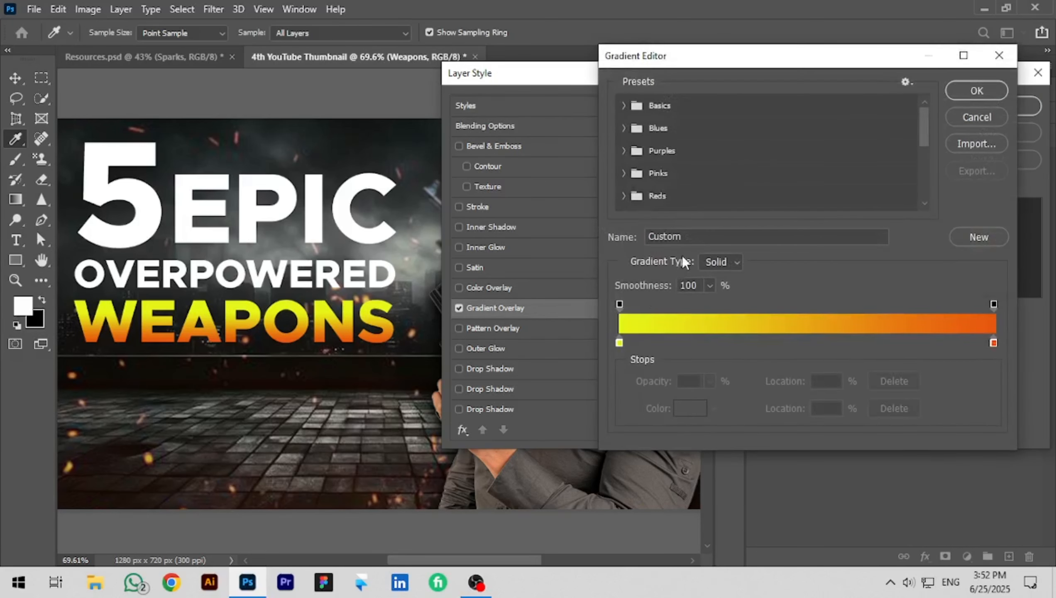
pyautogui.doubleClick(619, 341)
pyautogui.write('ff3f3f')
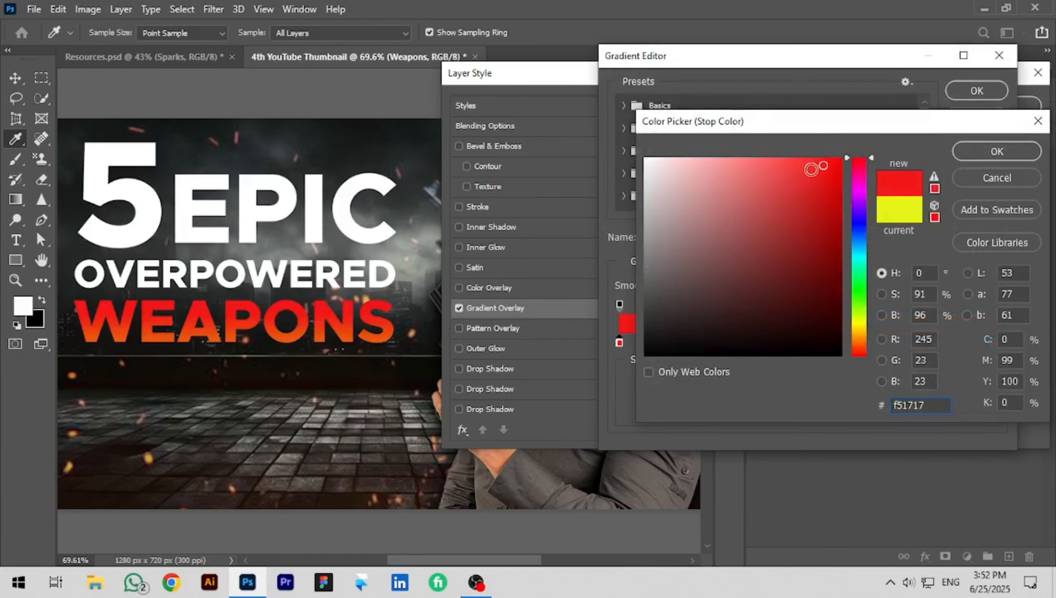
pyautogui.click(804, 158)
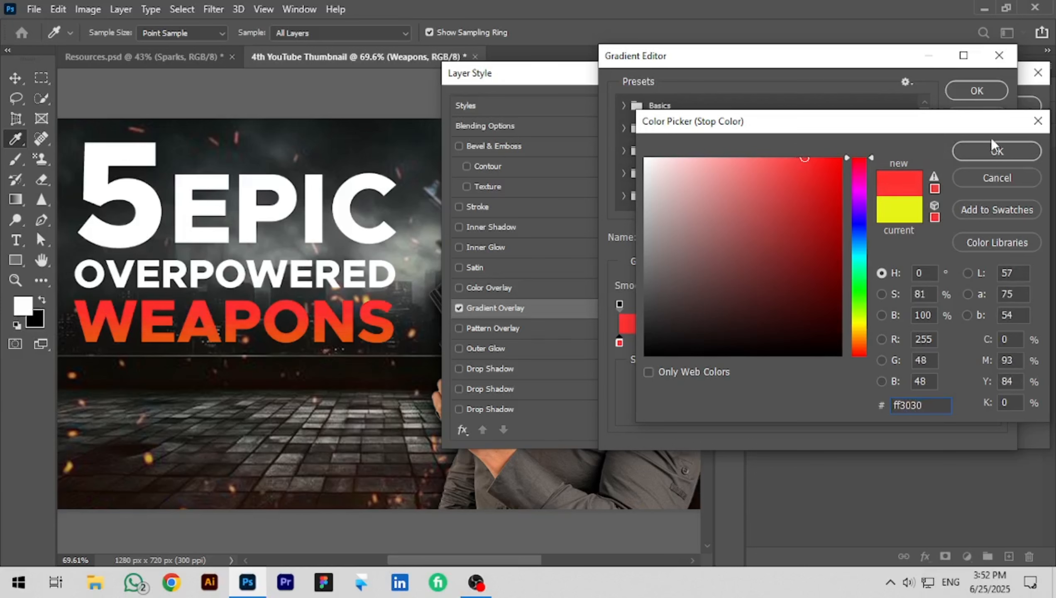
pyautogui.click(994, 149)
# Step: Set the gradient's end colour stop to dark red a30707 and accept the edited gradient
pyautogui.doubleClick(993, 343)
pyautogui.moveTo(860, 345); pyautogui.dragTo(860, 140)
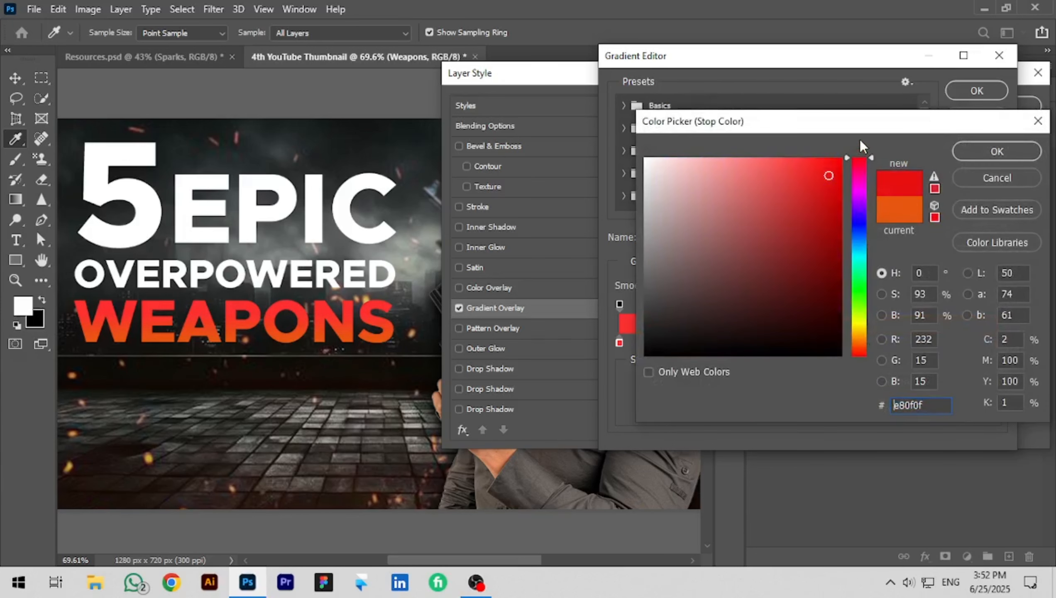
pyautogui.moveTo(829, 173); pyautogui.dragTo(834, 230)
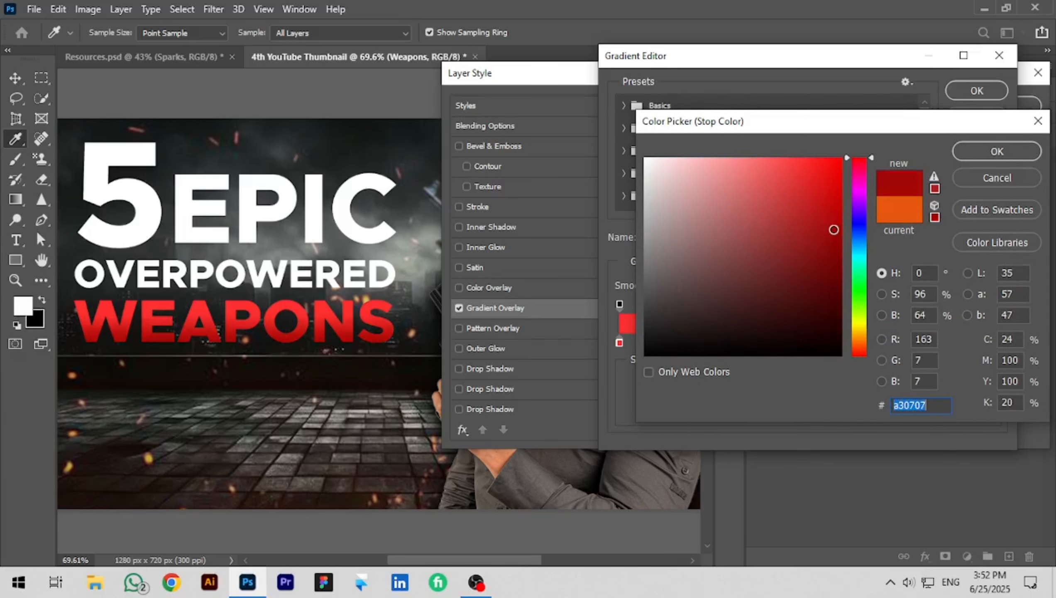
pyautogui.click(964, 152)
pyautogui.click(976, 91)
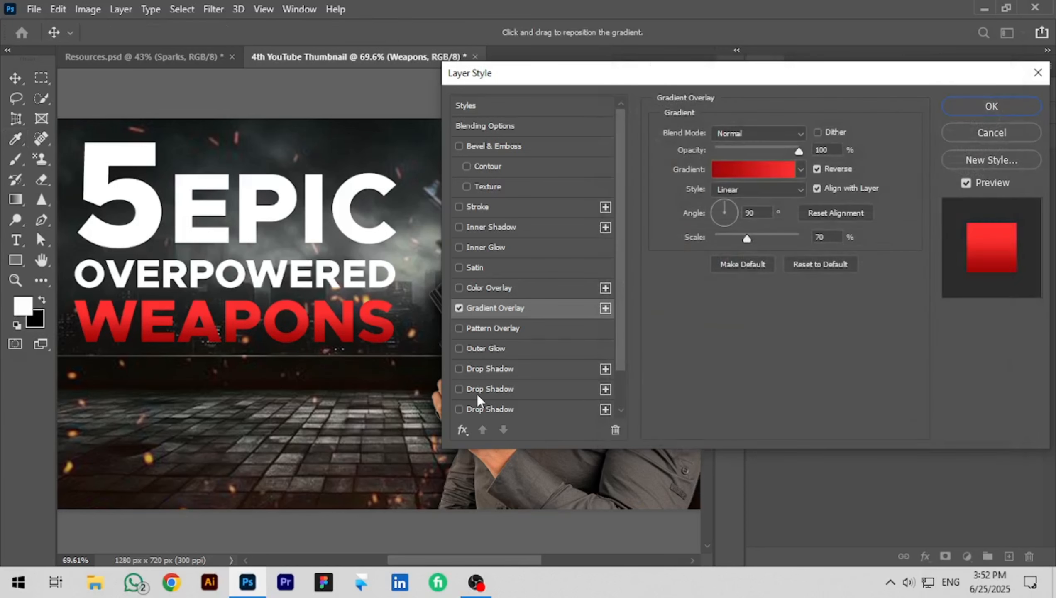
# Step: Add a Drop Shadow to the "Weapons" text with 40% opacity and a size of 16 px
pyautogui.click(488, 369)
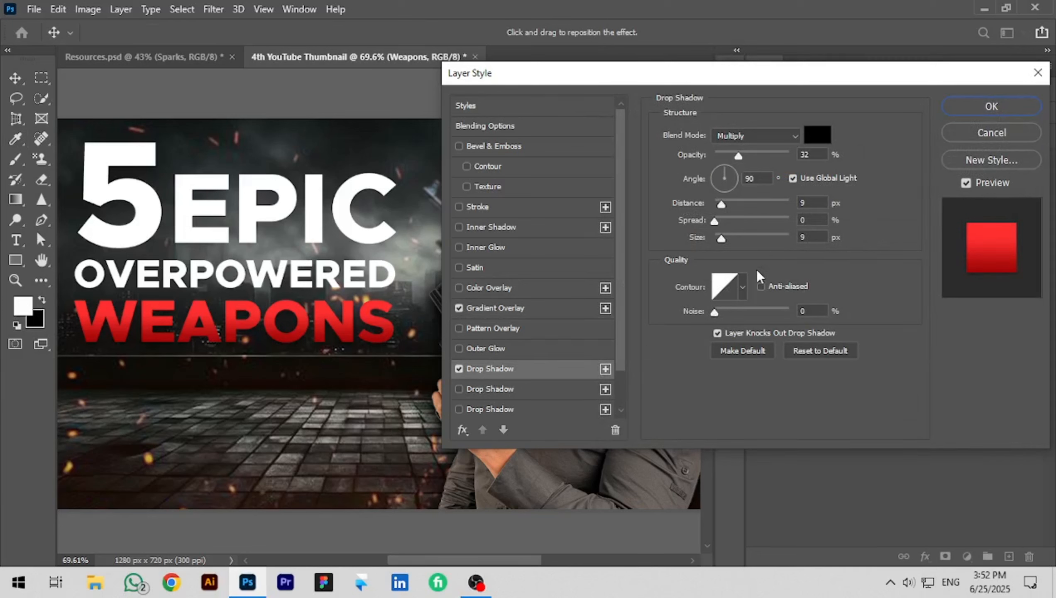
pyautogui.moveTo(720, 238); pyautogui.dragTo(724, 238)
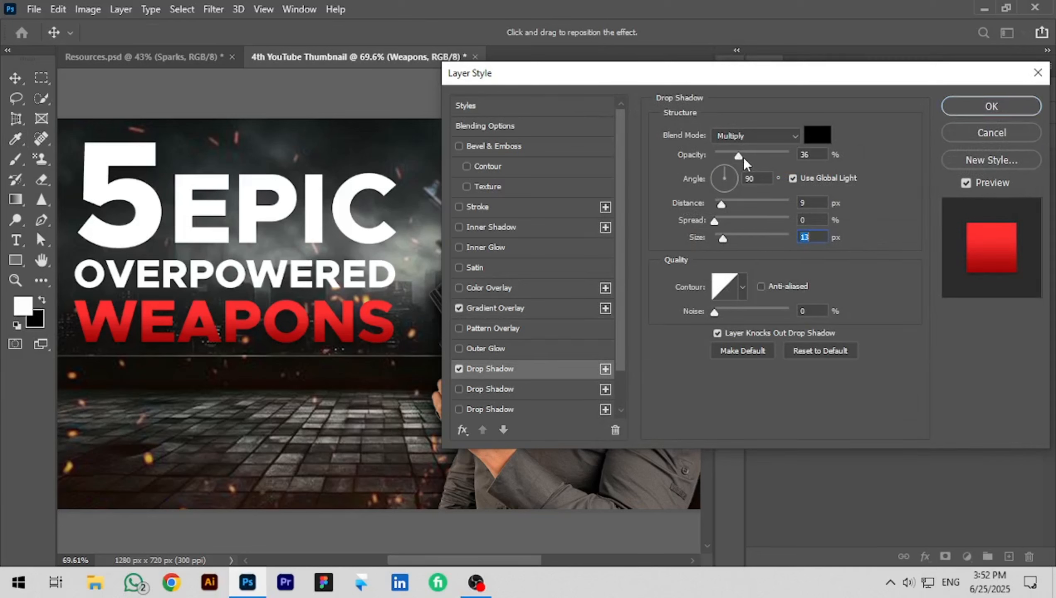
pyautogui.moveTo(744, 157); pyautogui.dragTo(743, 163)
pyautogui.write('40')
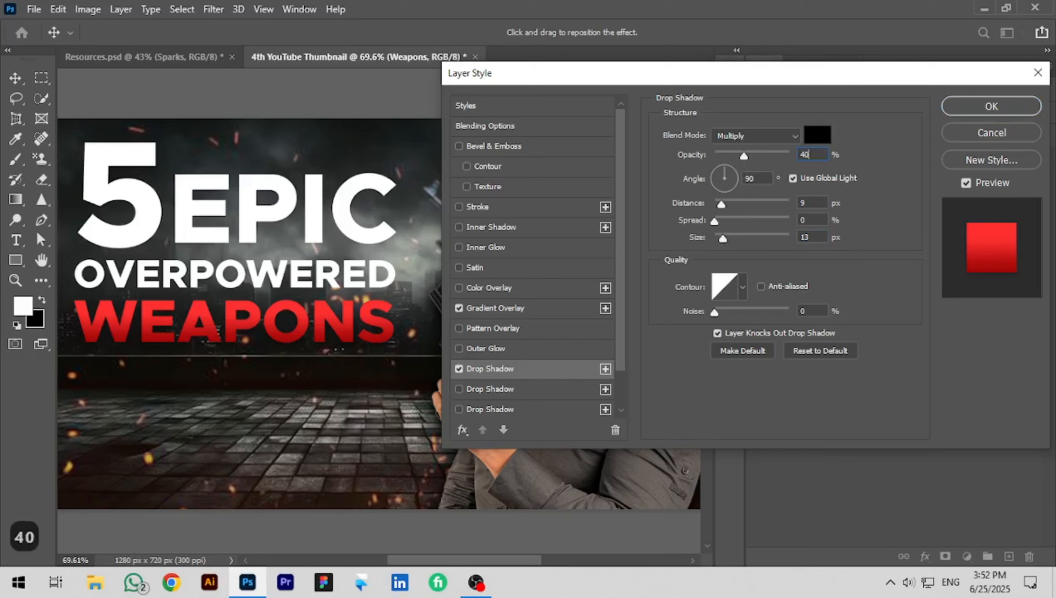
pyautogui.doubleClick(805, 237)
pyautogui.write('24')
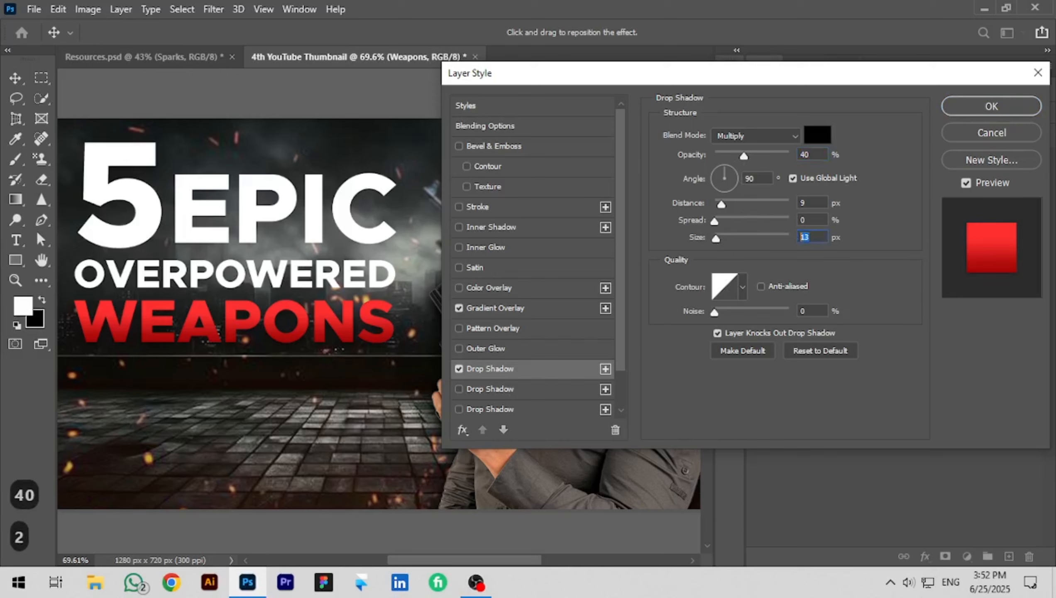
pyautogui.doubleClick(810, 237)
pyautogui.write('16')
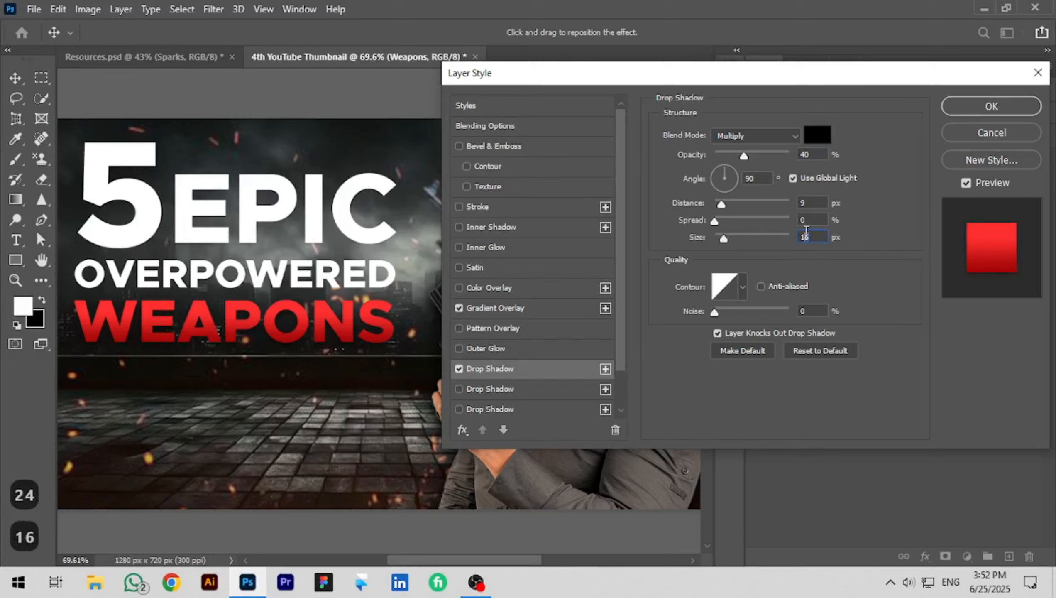
# Step: Set the "Weapons" drop shadow's size to 20 px and its opacity to 48%
pyautogui.write('20')
pyautogui.moveTo(814, 236); pyautogui.dragTo(790, 240)
pyautogui.write('20')
pyautogui.moveTo(809, 155); pyautogui.dragTo(785, 156)
pyautogui.write('4')
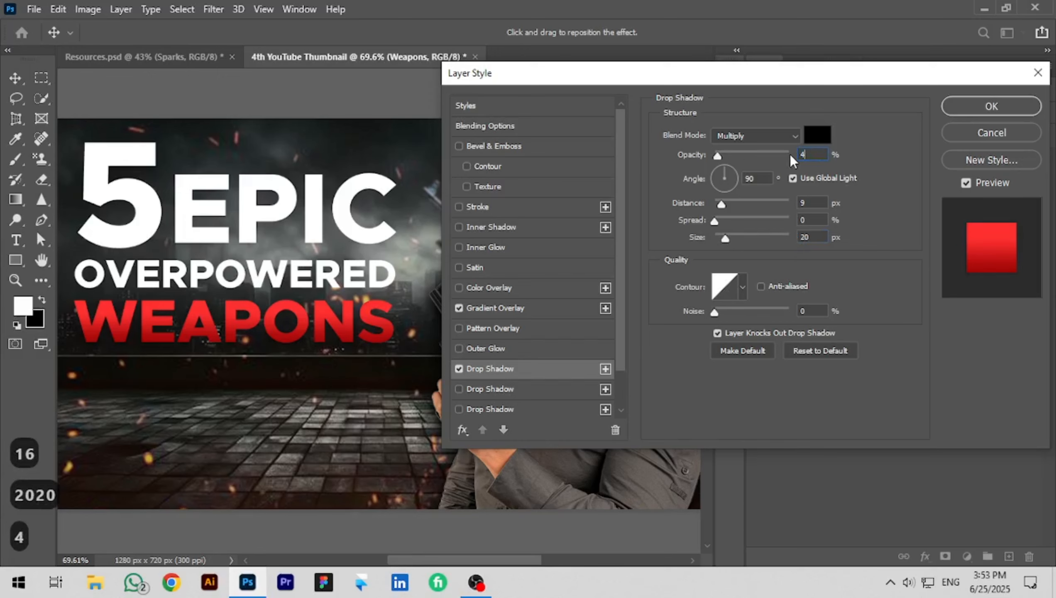
pyautogui.write('8')
# Step: Add a Bevel & Emboss effect with 2% depth to the "Weapons" text and apply the layer style
pyautogui.click(494, 146)
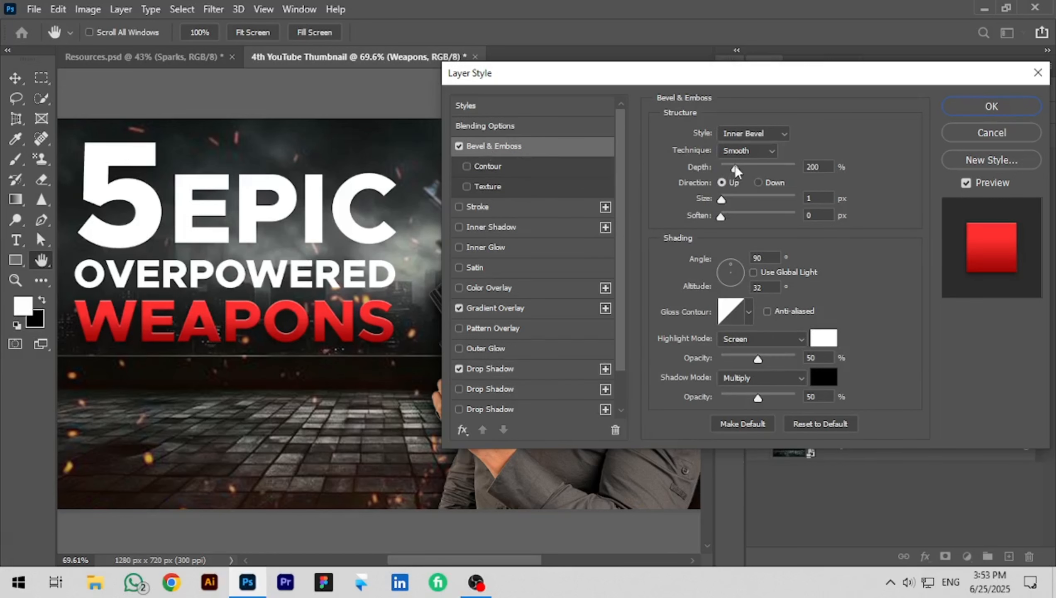
pyautogui.moveTo(733, 167); pyautogui.dragTo(721, 168)
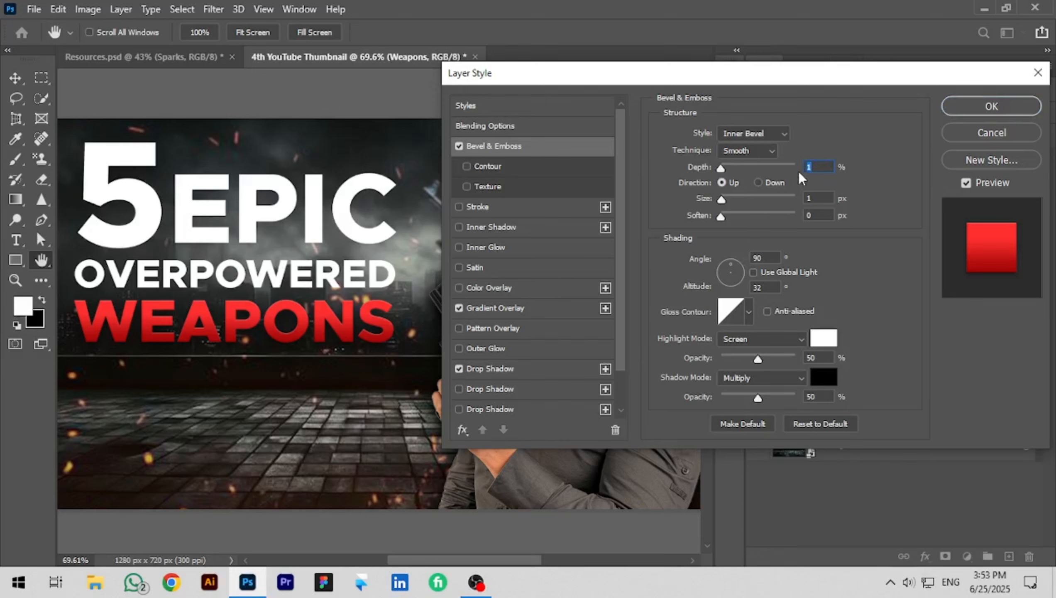
pyautogui.write('2')
pyautogui.write('4')
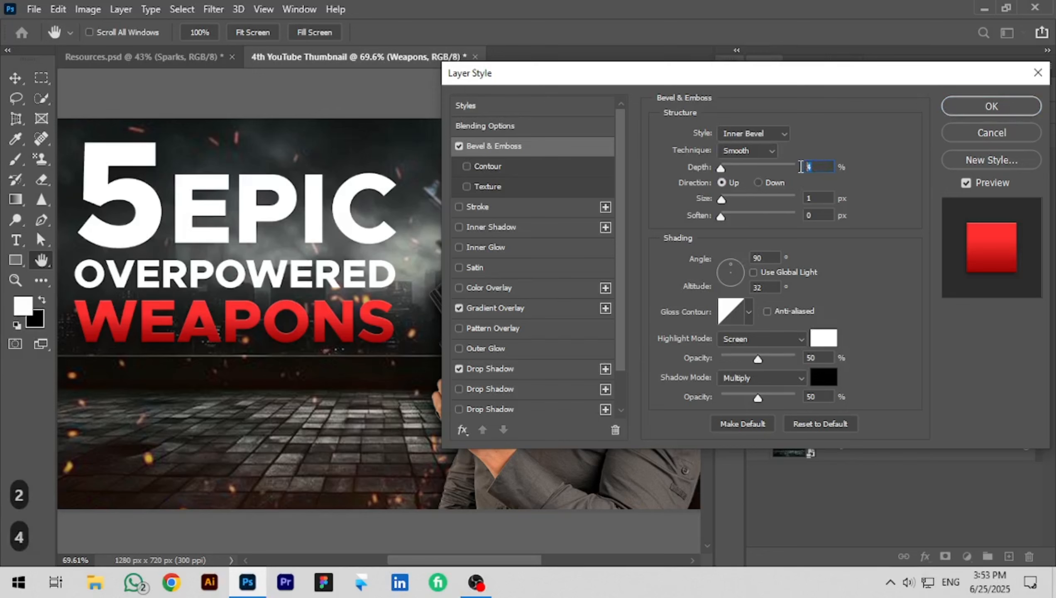
pyautogui.write('2')
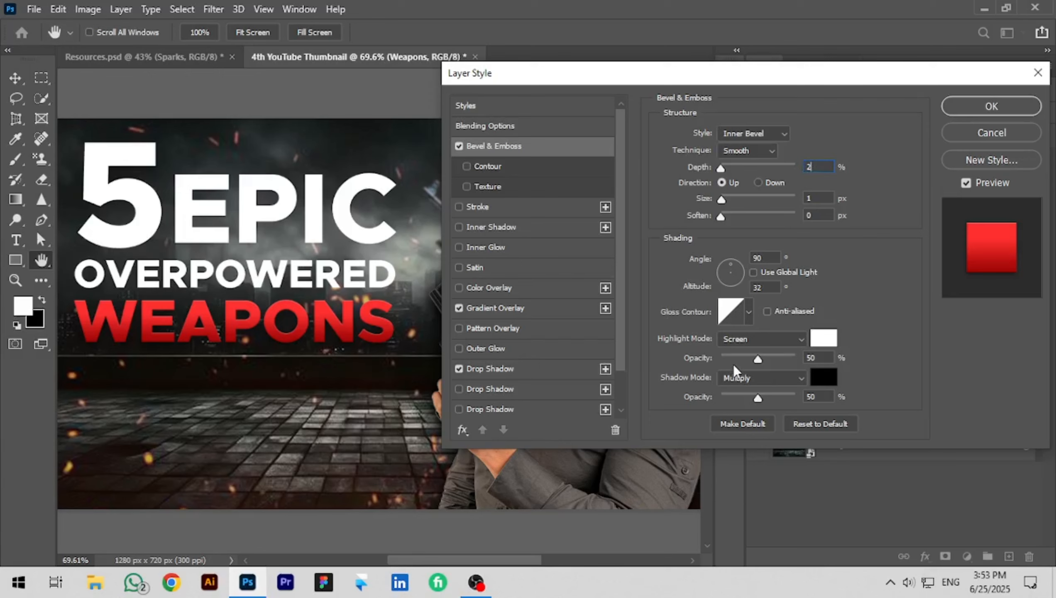
pyautogui.click(993, 107)
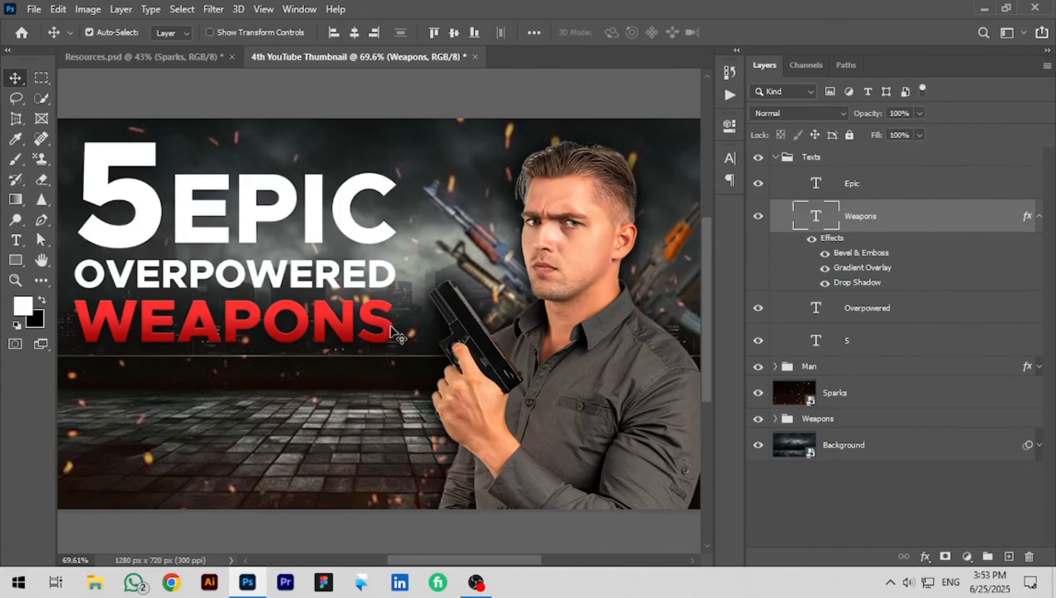
# Step: Copy the drop shadow from the "Weapons" text onto the "Epic", "5" and "Overpowered" text layers
pyautogui.click(381, 285)
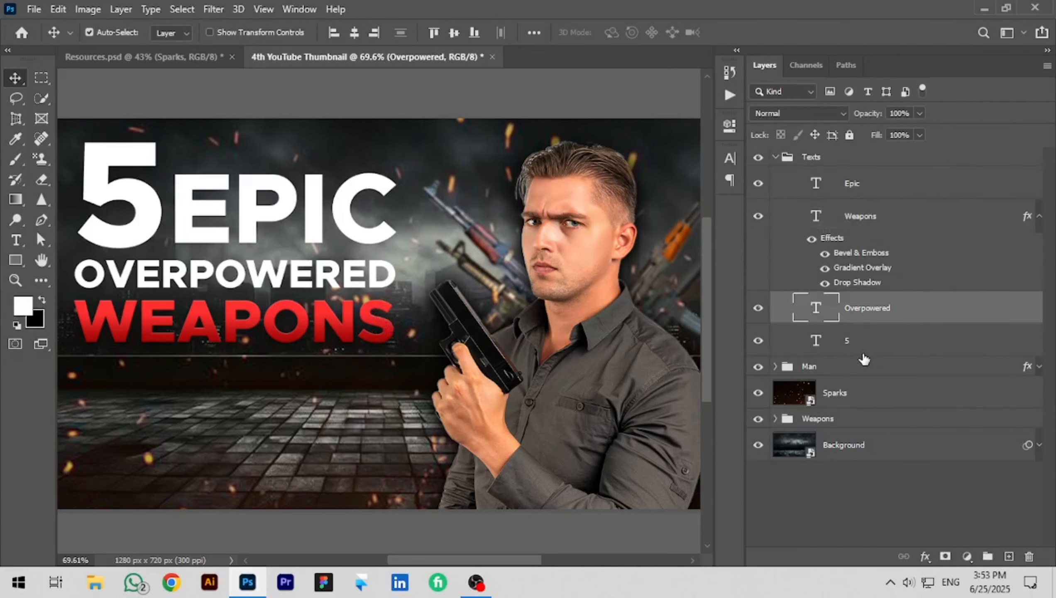
pyautogui.moveTo(855, 285); pyautogui.dragTo(376, 243)
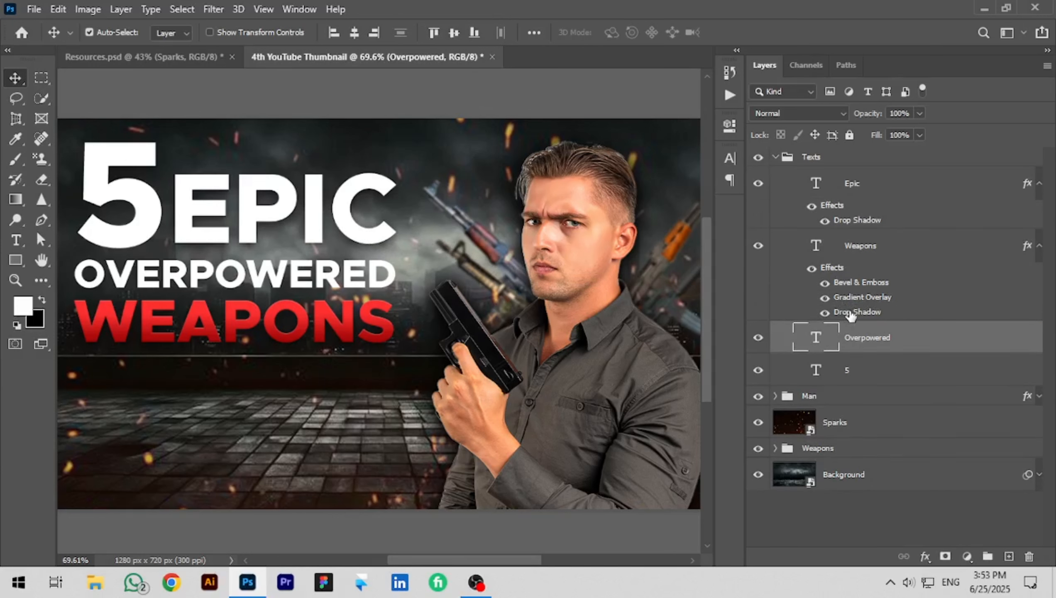
pyautogui.moveTo(850, 316); pyautogui.dragTo(151, 243)
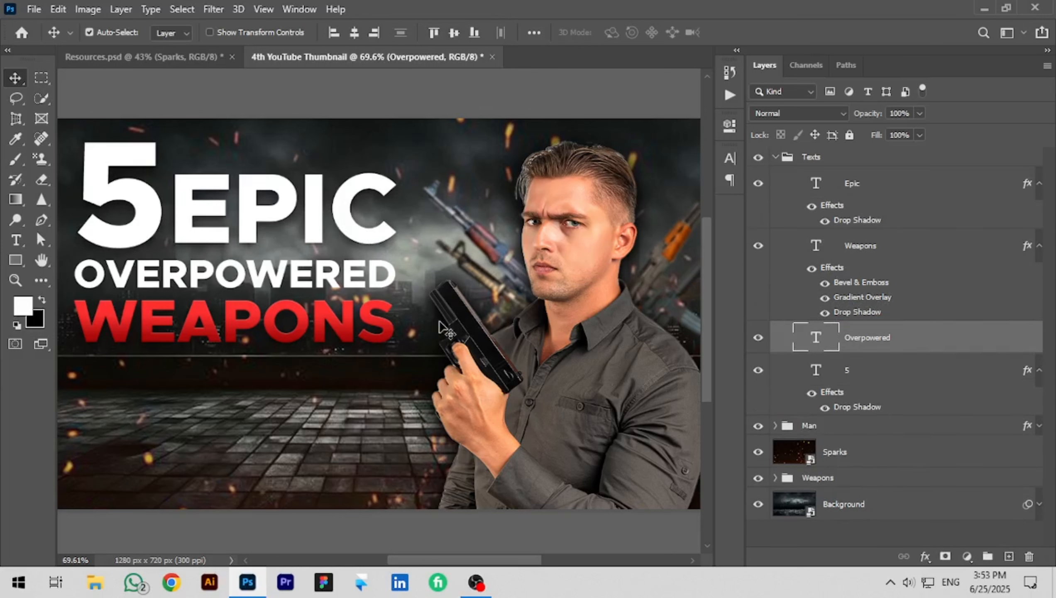
pyautogui.moveTo(851, 410); pyautogui.dragTo(395, 293)
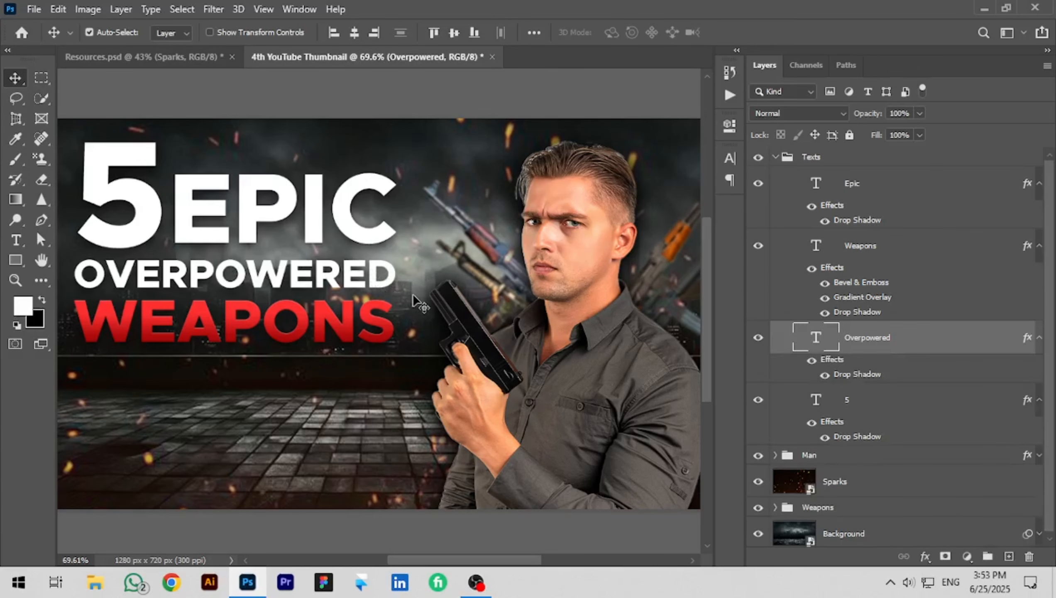
pyautogui.scroll(-2, 414, 299)
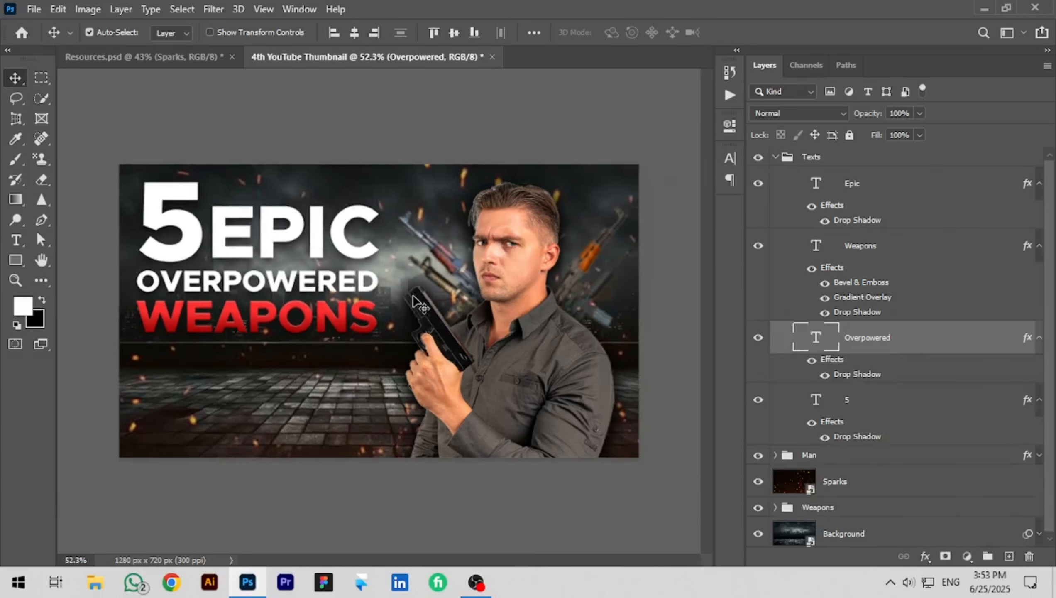
# Step: Collapse the effect lists of the four text layers and close the Texts group
pyautogui.click(1039, 183)
pyautogui.click(1039, 216)
pyautogui.click(1039, 249)
pyautogui.click(1040, 281)
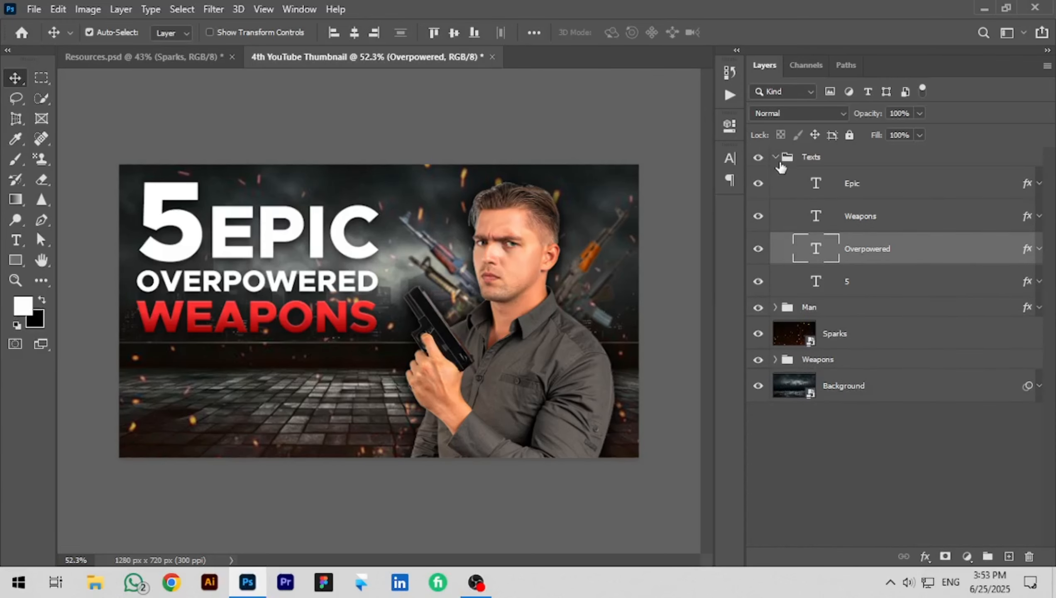
pyautogui.click(777, 158)
# Step: Add a black Solid Color fill layer directly above the Background layer
pyautogui.click(852, 254)
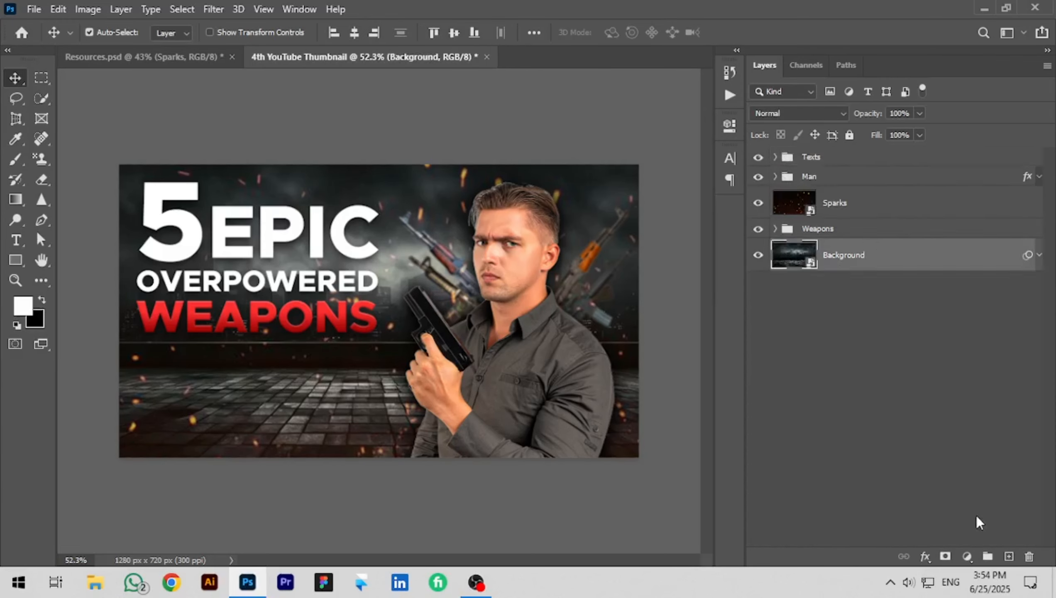
pyautogui.click(967, 556)
pyautogui.click(963, 285)
pyautogui.click(665, 344)
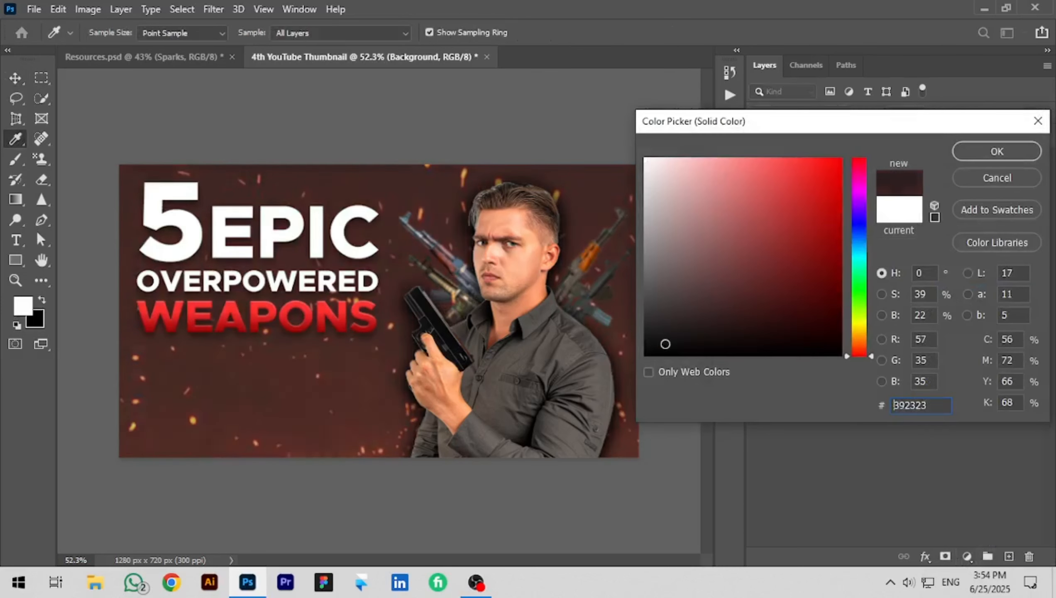
pyautogui.moveTo(665, 344); pyautogui.dragTo(603, 397)
pyautogui.click(1004, 153)
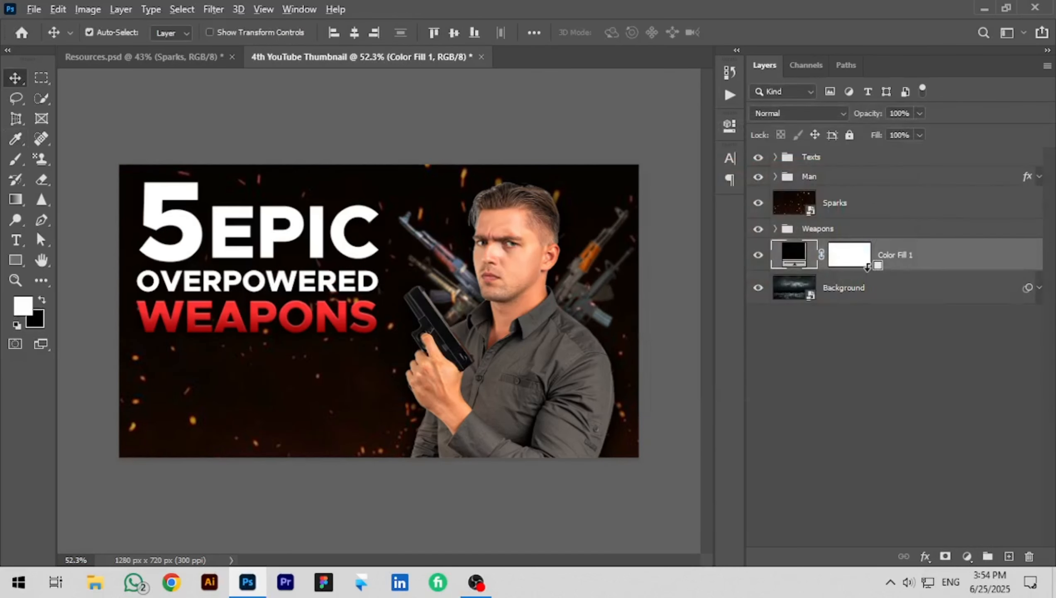
# Step: Clip the black colour fill to the Background layer and set its opacity to 24%
pyautogui.keyDown('alt'); pyautogui.click(867, 266); pyautogui.keyUp('alt')
pyautogui.moveTo(873, 118); pyautogui.dragTo(847, 118)
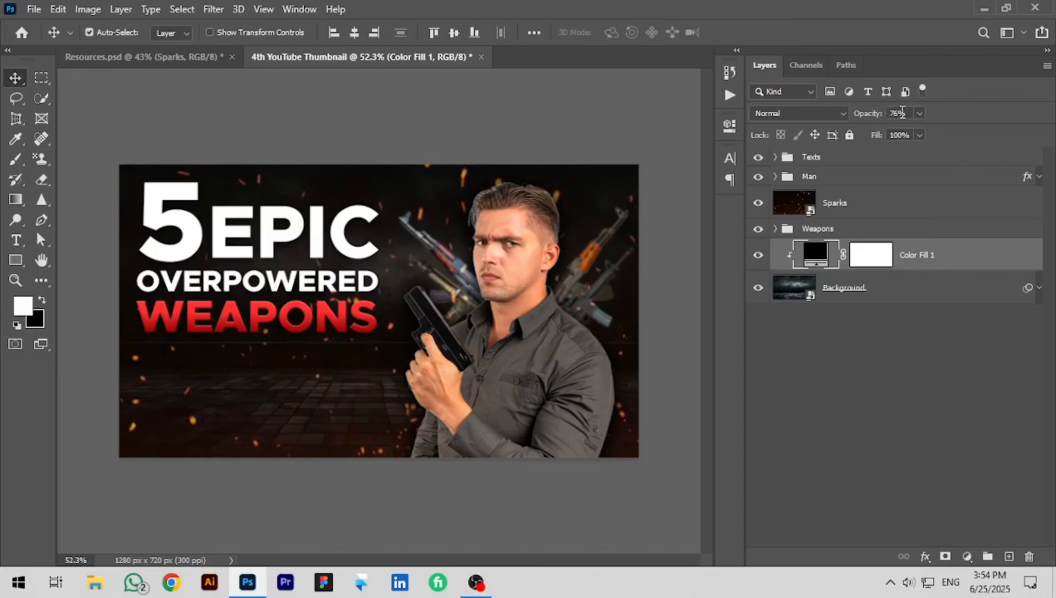
pyautogui.write('24')
pyautogui.press('Return')
pyautogui.click(508, 226)
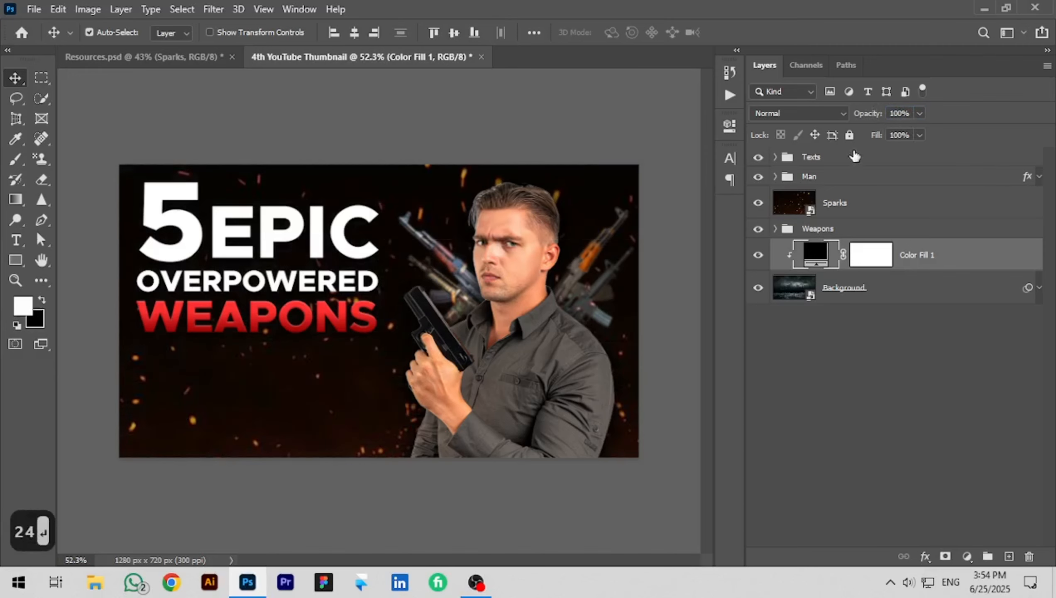
pyautogui.write('24')
pyautogui.press('Return')
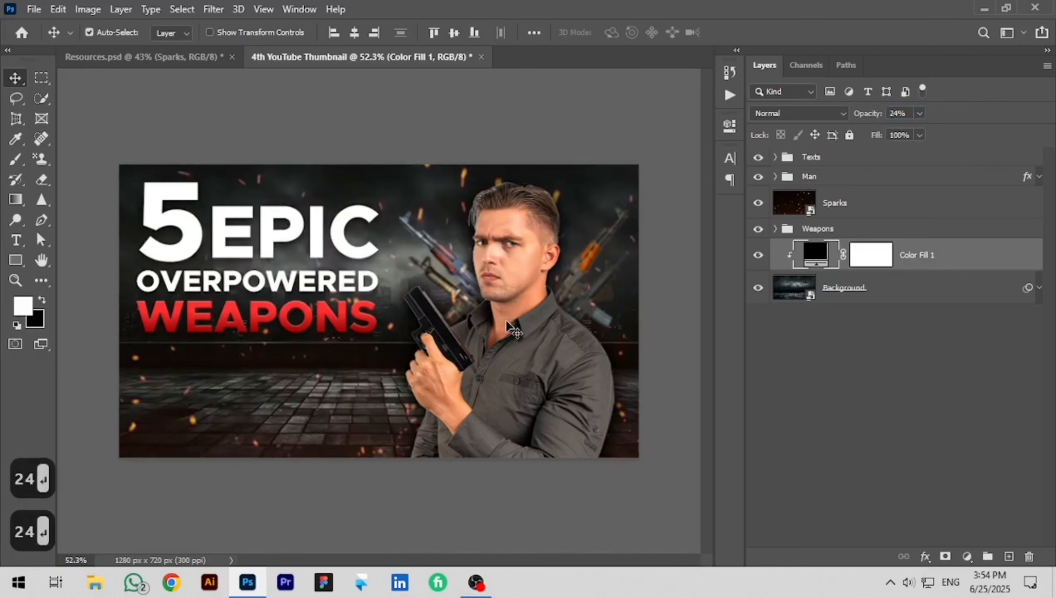
# Step: Create a new empty layer above the colour fill and name it "Dark Glow"
pyautogui.scroll(1, 420, 338)
pyautogui.scroll(1, 420, 339)
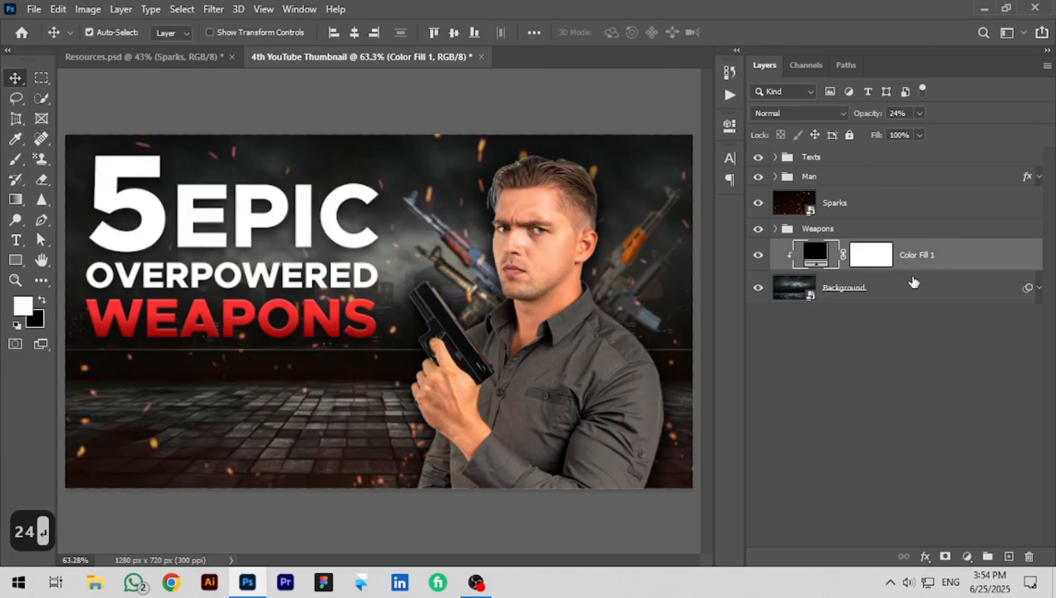
pyautogui.click(1009, 556)
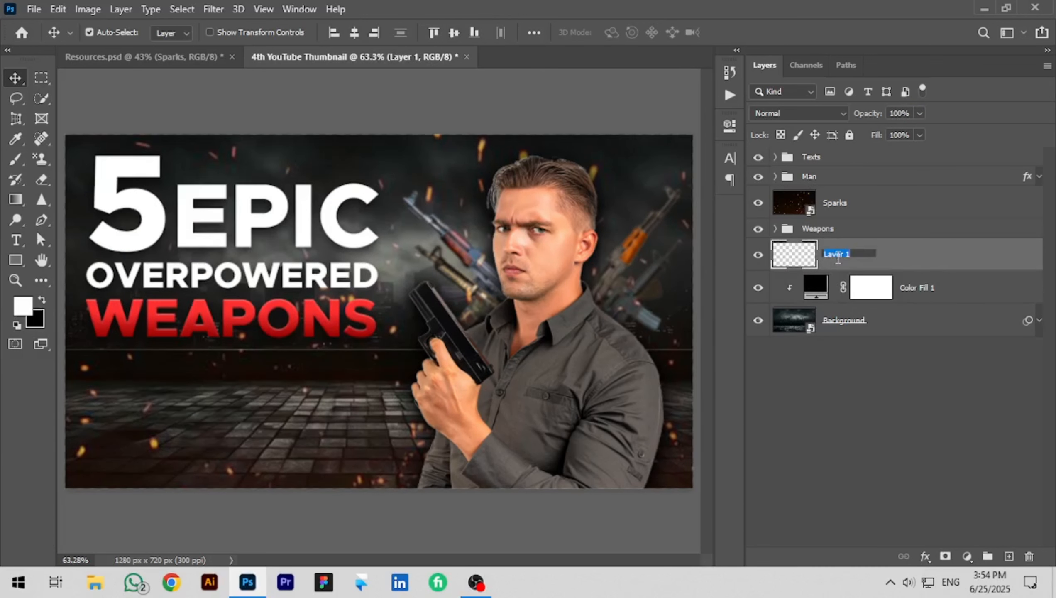
pyautogui.write('Dark GLow')
pyautogui.press('Return')
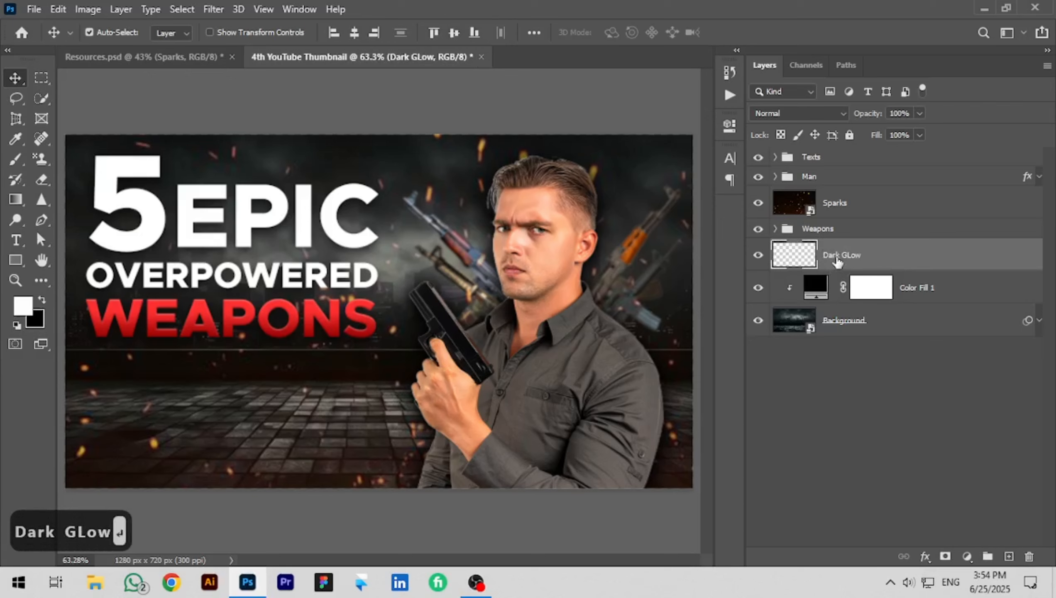
pyautogui.doubleClick(852, 257)
pyautogui.click(850, 255)
pyautogui.hotkey('shift', 'Right')
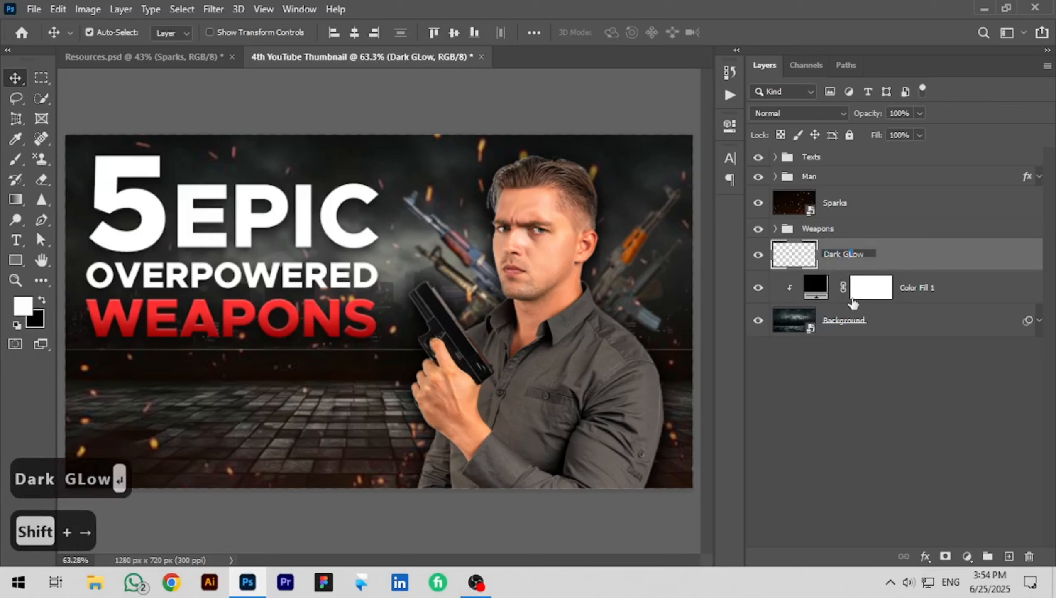
pyautogui.write('l')
pyautogui.press('Return')
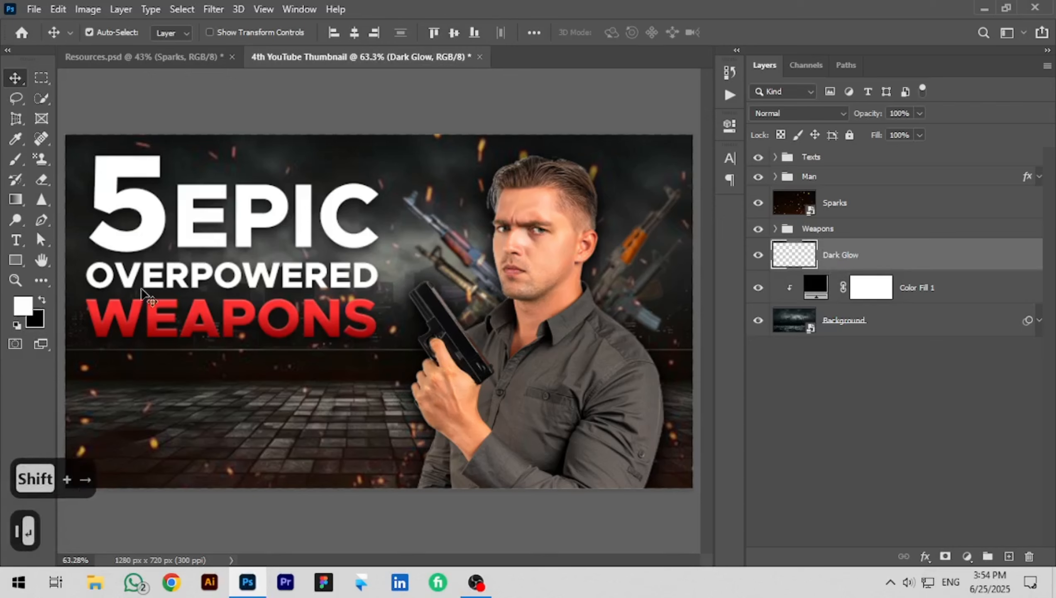
# Step: Set up a black Soft Round Pressure Size brush at 0% hardness and enlarge it to 322 px
pyautogui.click(15, 163)
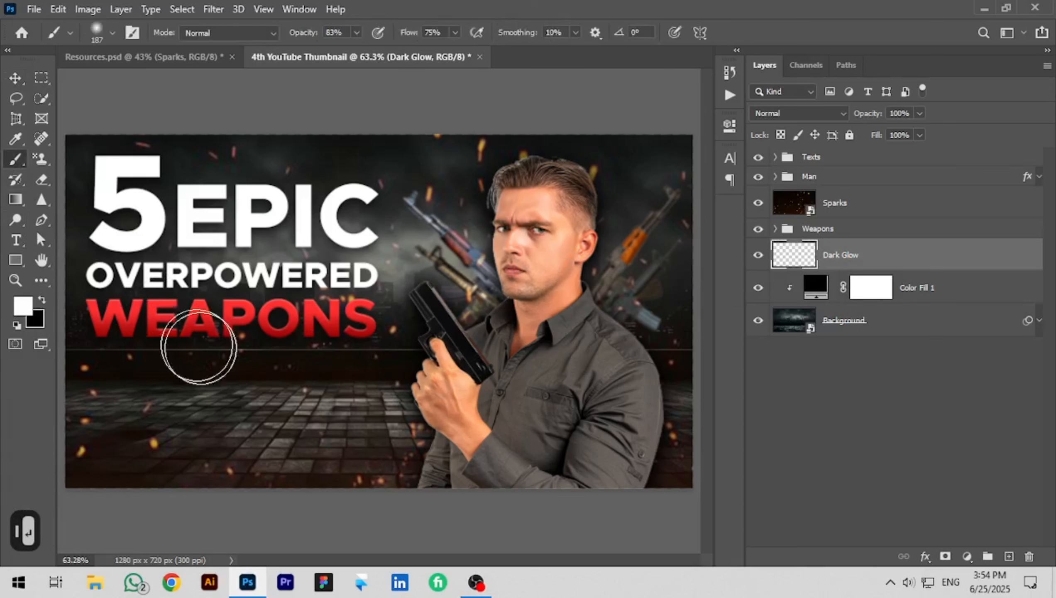
pyautogui.rightClick(298, 233)
pyautogui.moveTo(379, 235); pyautogui.dragTo(357, 292)
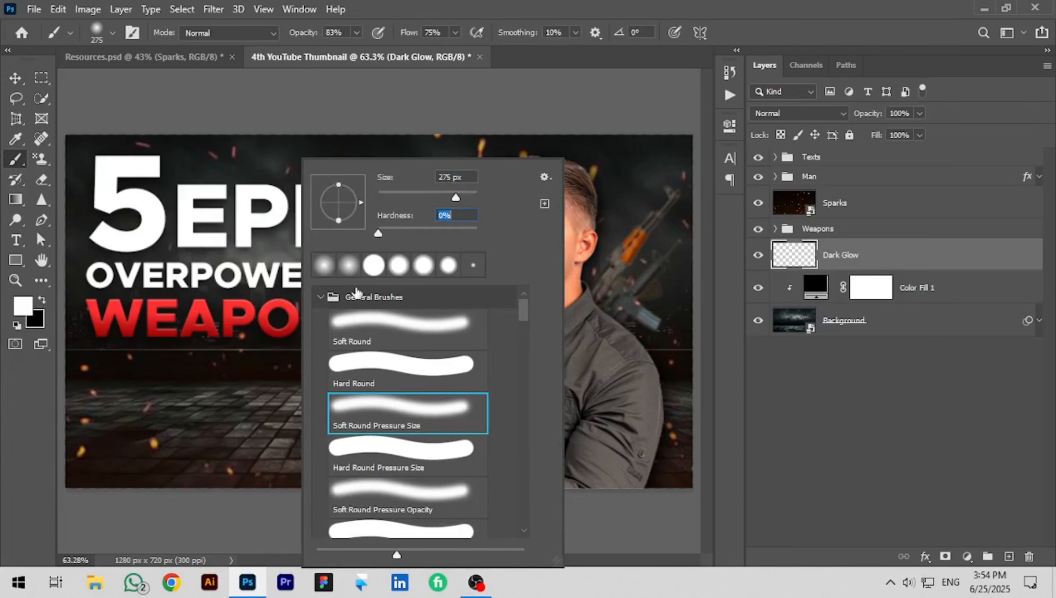
pyautogui.click(363, 407)
pyautogui.click(13, 163)
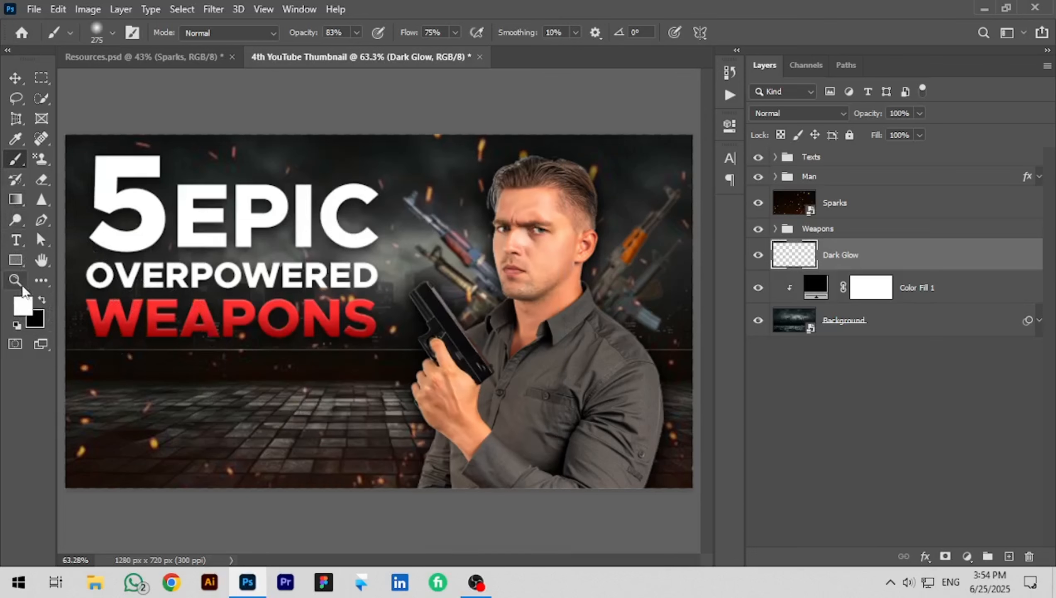
pyautogui.click(41, 299)
pyautogui.press(']')
pyautogui.press(']')
pyautogui.press(']')
pyautogui.press(']')
pyautogui.press(']')
pyautogui.press(']')
pyautogui.press(']')
pyautogui.press(']')
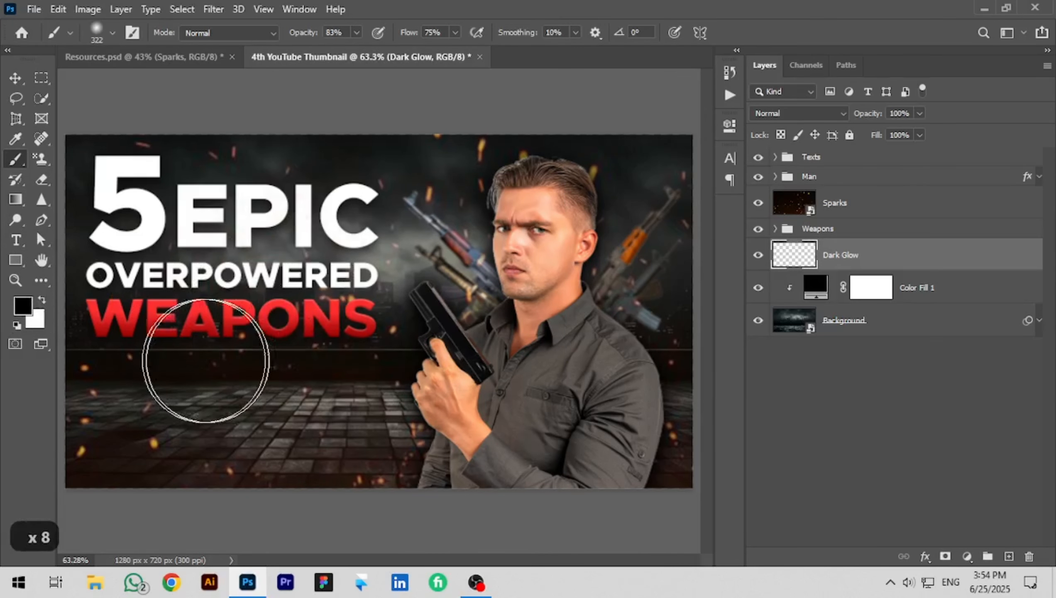
# Step: Try darkening the horizon with broad black strokes, raising the brush opacity to 90%, and undo the strokes
pyautogui.moveTo(216, 359); pyautogui.dragTo(356, 360)
pyautogui.hotkey('ctrl', 'z')
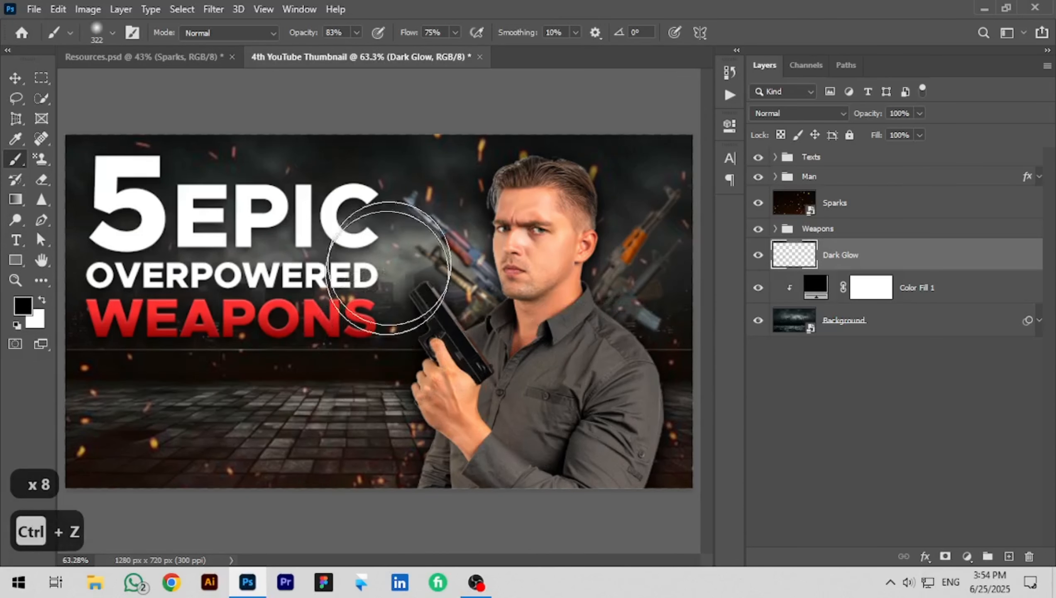
pyautogui.click(335, 29)
pyautogui.write('90')
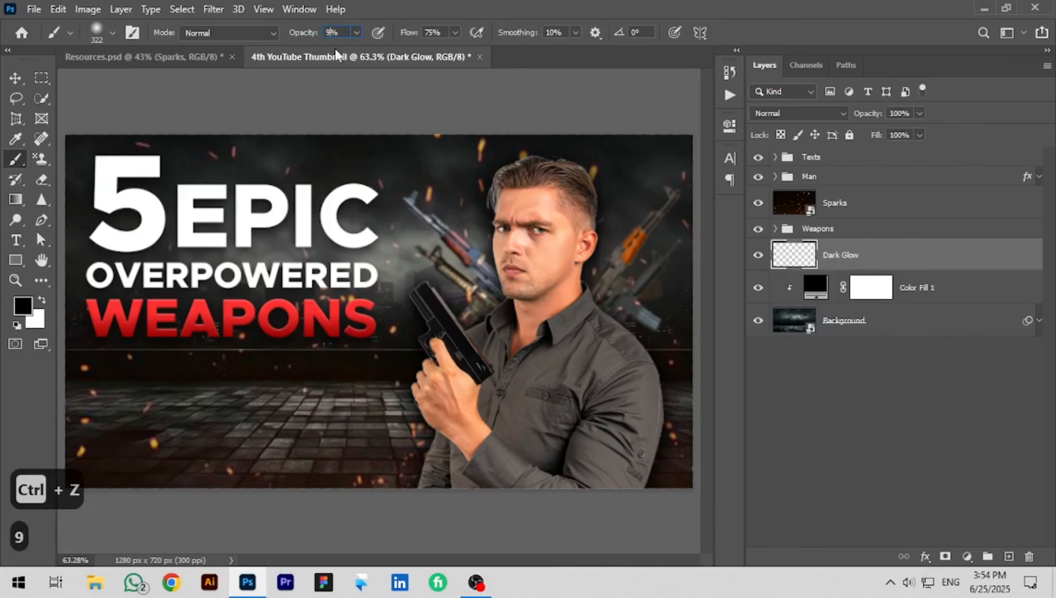
pyautogui.press('Return')
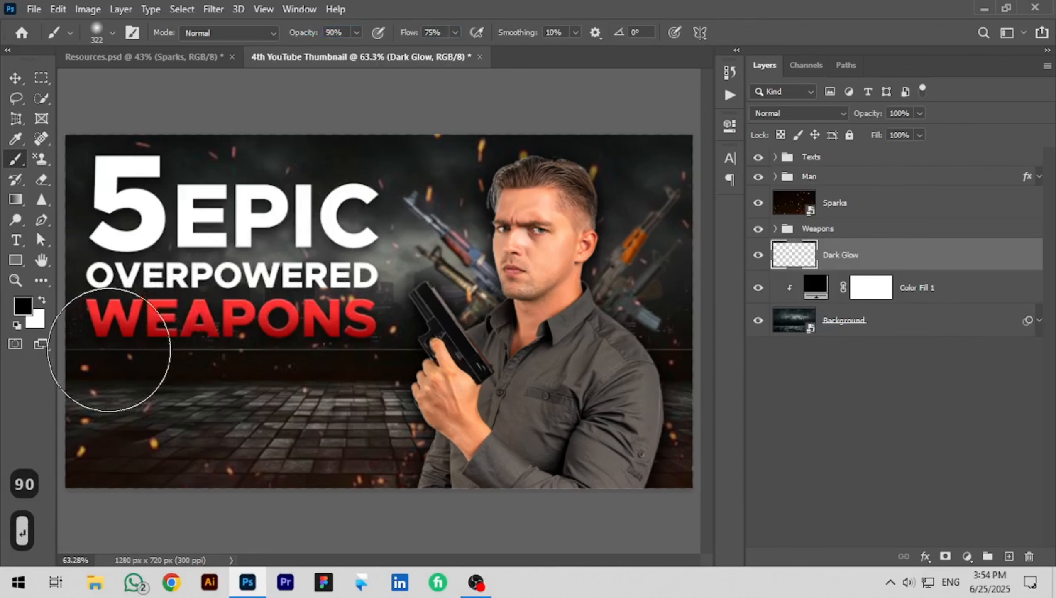
pyautogui.scroll(-2, 148, 354)
pyautogui.moveTo(148, 354); pyautogui.dragTo(358, 360)
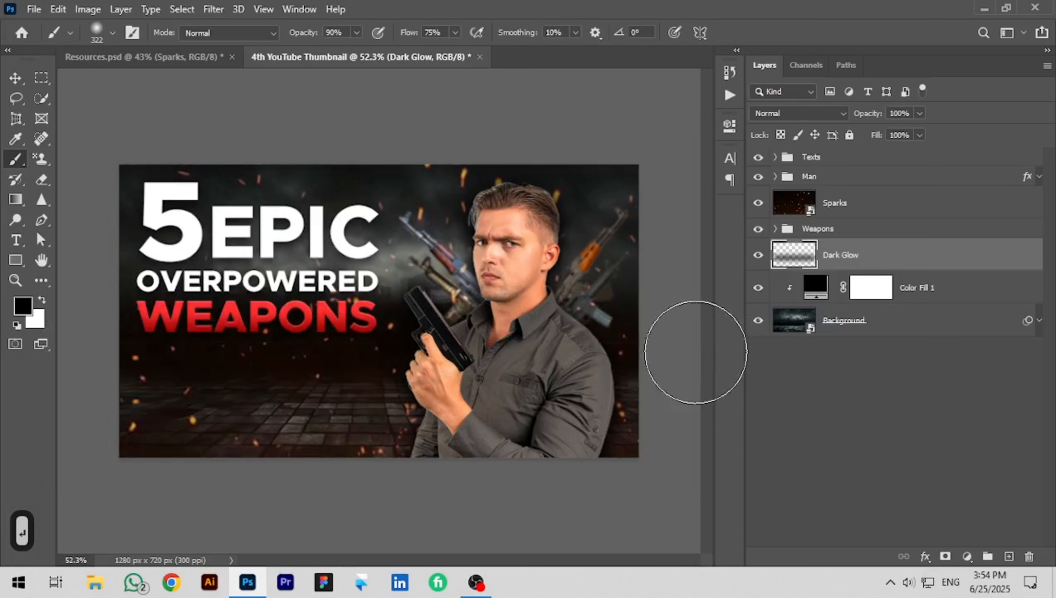
pyautogui.hotkey('ctrl', 'z')
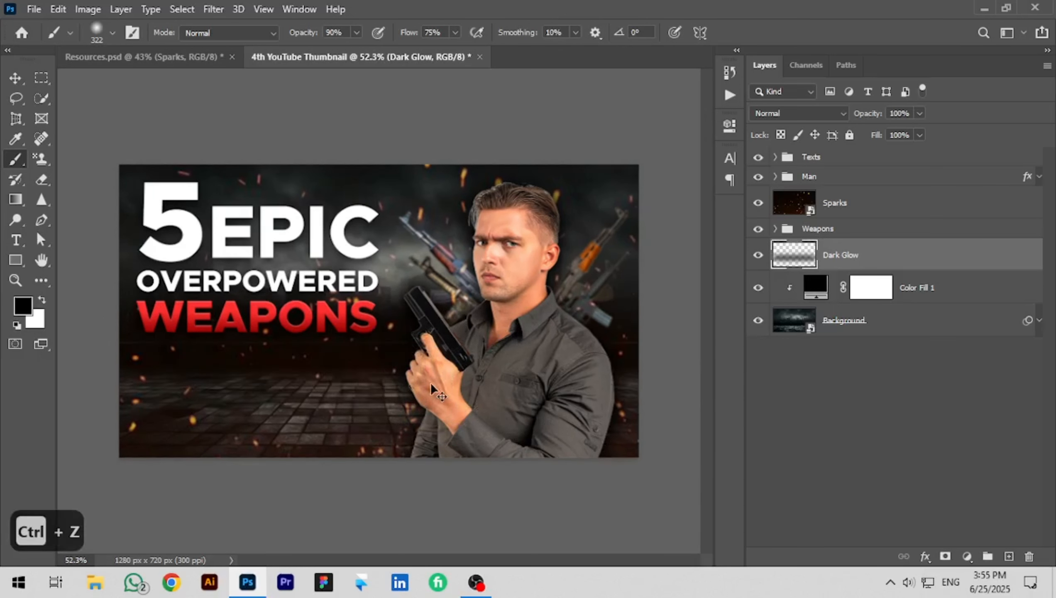
pyautogui.hotkey('ctrl', 'z')
# Step: Paint soft black shading over the backdrop on the Dark Glow layer with a 904 px brush at 65% opacity and 38% flow
pyautogui.moveTo(307, 37); pyautogui.dragTo(294, 38)
pyautogui.moveTo(412, 34); pyautogui.dragTo(379, 36)
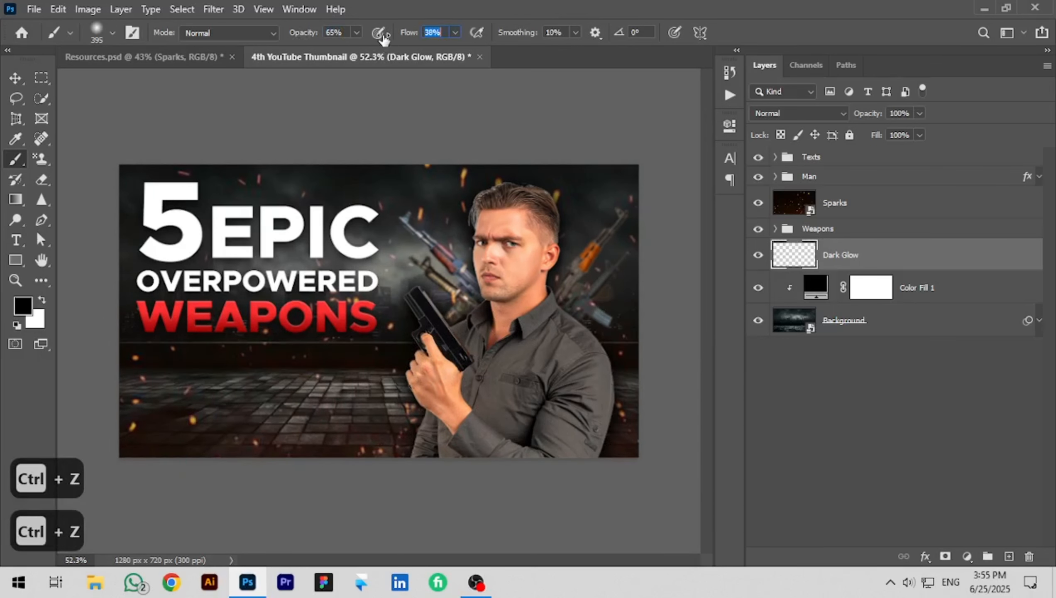
pyautogui.moveTo(272, 424); pyautogui.dragTo(355, 424)
pyautogui.moveTo(614, 236)
pyautogui.mouseDown()
pyautogui.moveTo(52, 257)
pyautogui.moveTo(659, 209)
pyautogui.mouseUp()
pyautogui.hotkey('ctrl', 'z')
pyautogui.moveTo(401, 269); pyautogui.dragTo(611, 247)
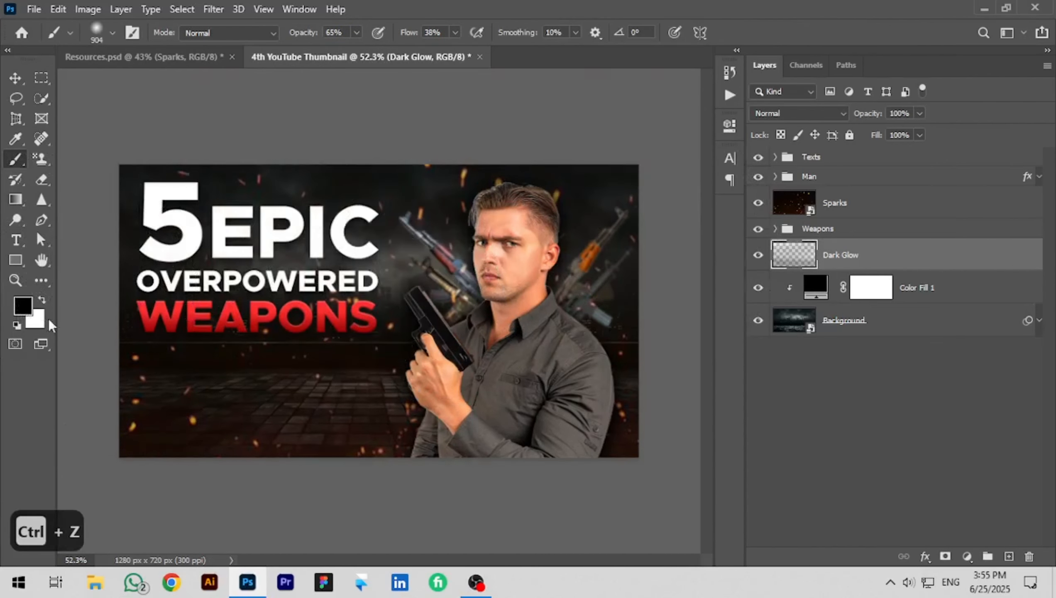
# Step: Set the brush opacity to 90% and flow to 72%, try a 396 px stroke along the horizon, and undo it
pyautogui.scroll(1, 481, 354)
pyautogui.press('3')
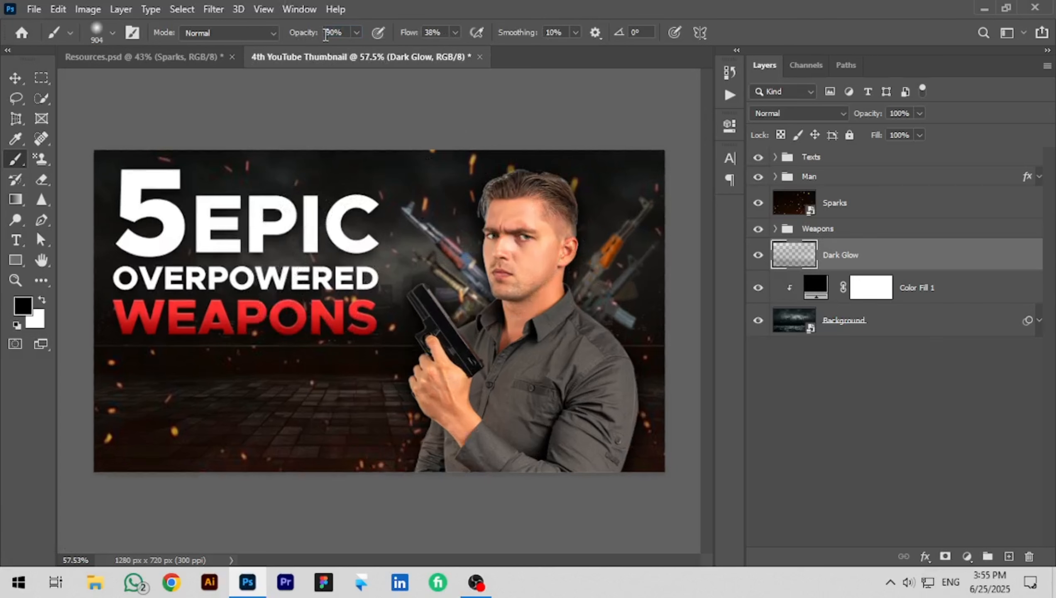
pyautogui.moveTo(409, 37); pyautogui.dragTo(432, 35)
pyautogui.moveTo(289, 314)
pyautogui.mouseDown()
pyautogui.moveTo(86, 331)
pyautogui.moveTo(513, 347)
pyautogui.mouseUp()
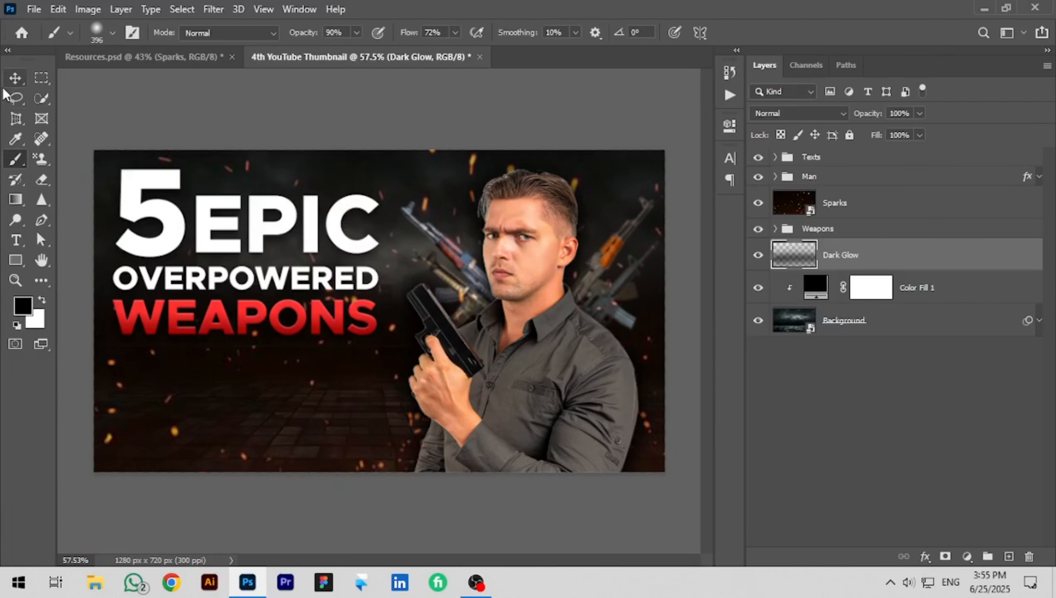
pyautogui.hotkey('ctrl', 'z')
# Step: Paint a straight black band along the horizon line with a 219 px brush at 90% flow
pyautogui.moveTo(161, 347); pyautogui.dragTo(118, 346)
pyautogui.click(99, 346)
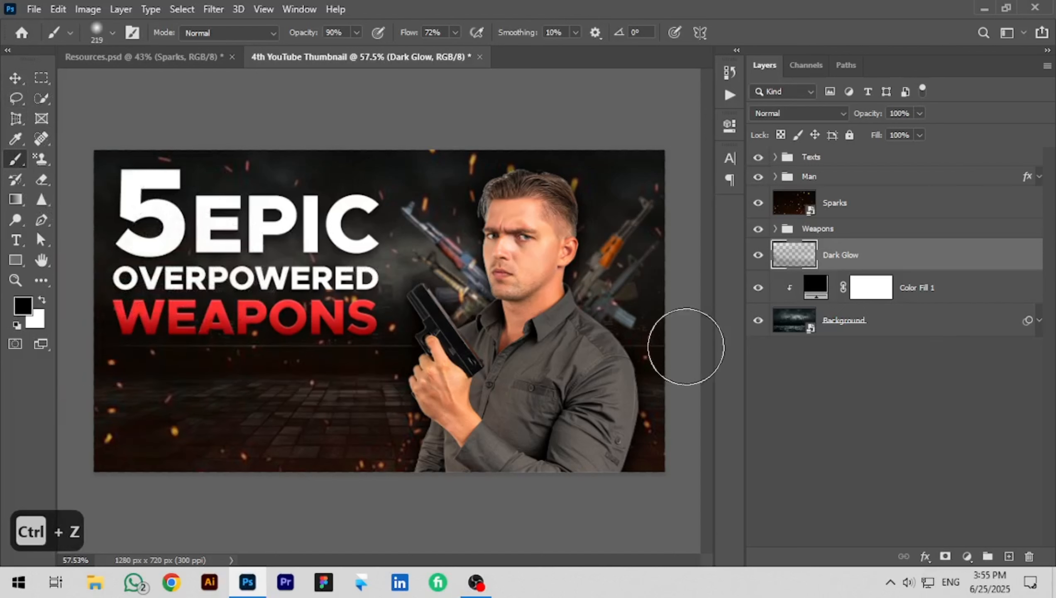
pyautogui.keyDown('shift'); pyautogui.click(686, 346); pyautogui.keyUp('shift')
pyautogui.hotkey('ctrl', 'z')
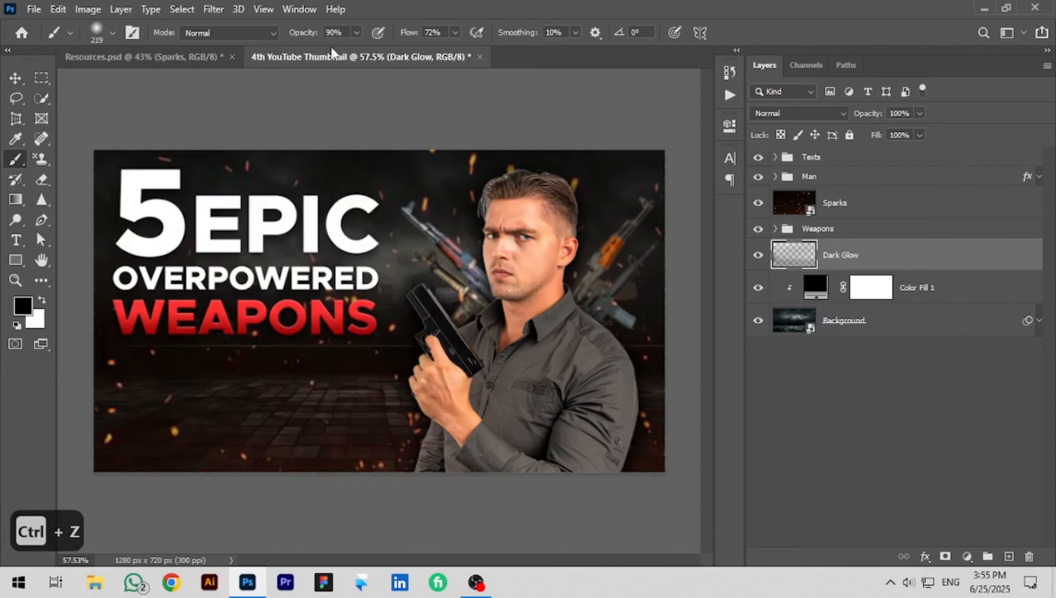
pyautogui.moveTo(407, 34); pyautogui.dragTo(412, 36)
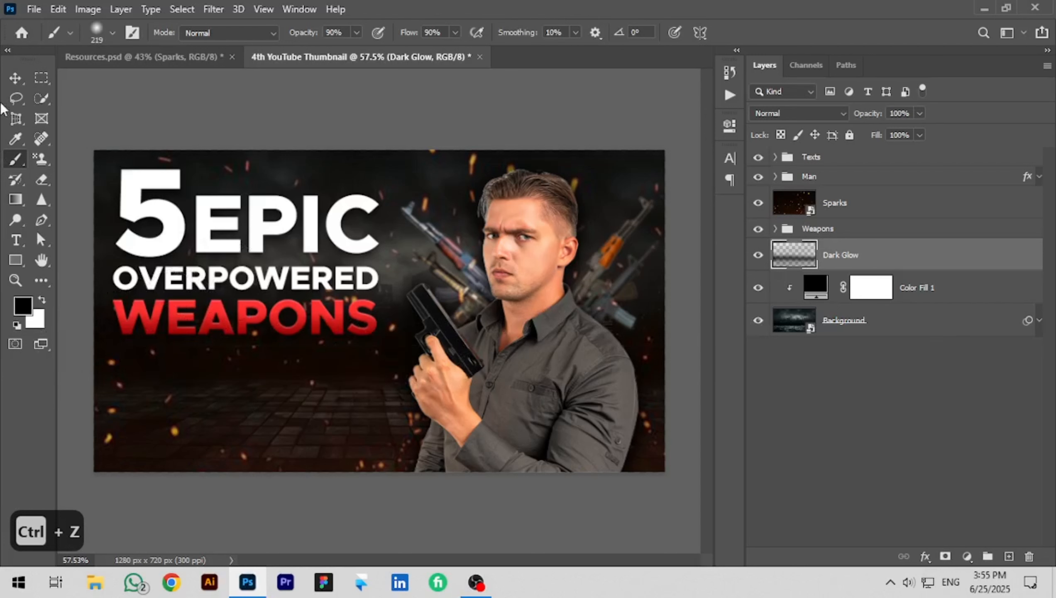
pyautogui.click(15, 78)
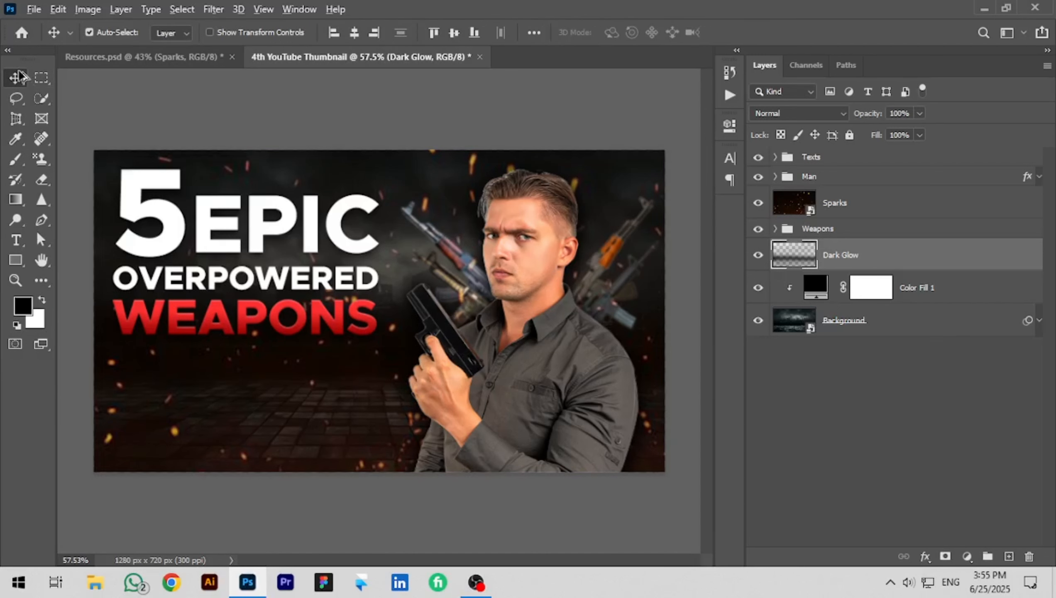
pyautogui.hotkey('ctrl', '0')
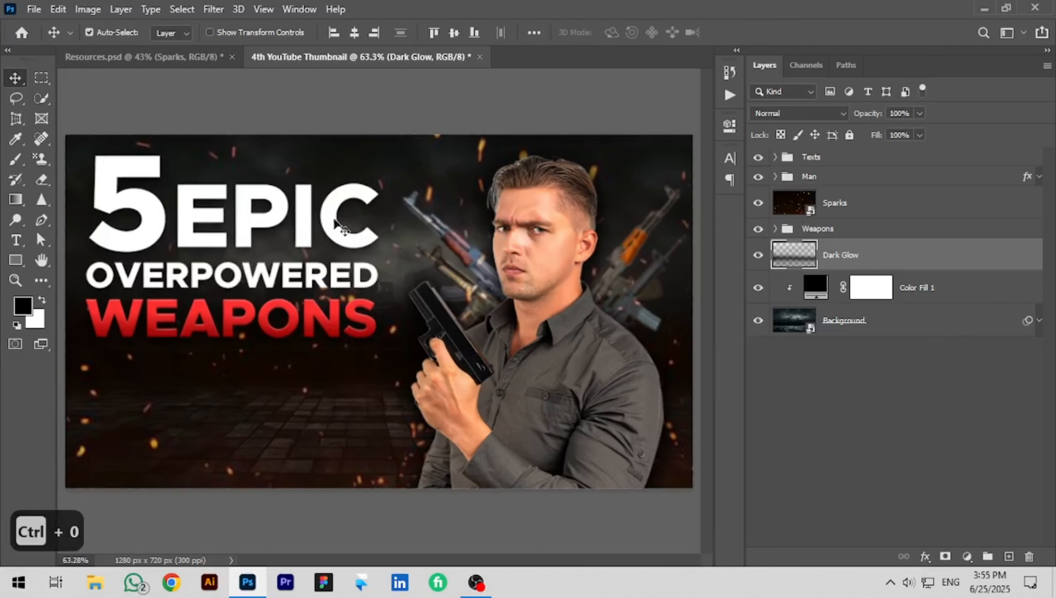
# Step: Copy the red Arrow layer from Resources.psd and paste it into the thumbnail document
pyautogui.click(189, 59)
pyautogui.click(272, 414)
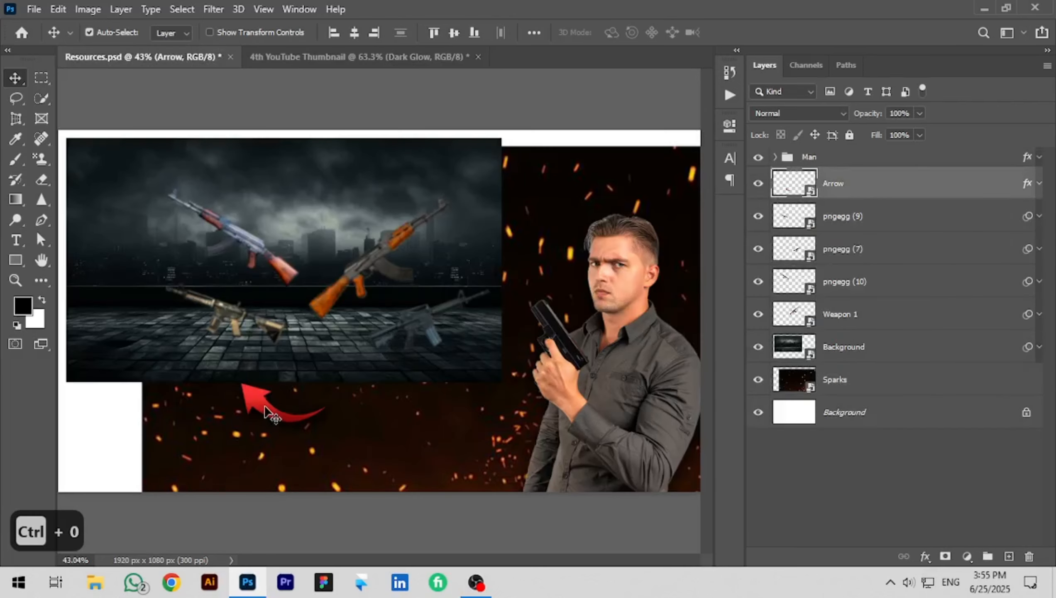
pyautogui.hotkey('ctrl', 'c')
pyautogui.click(342, 57)
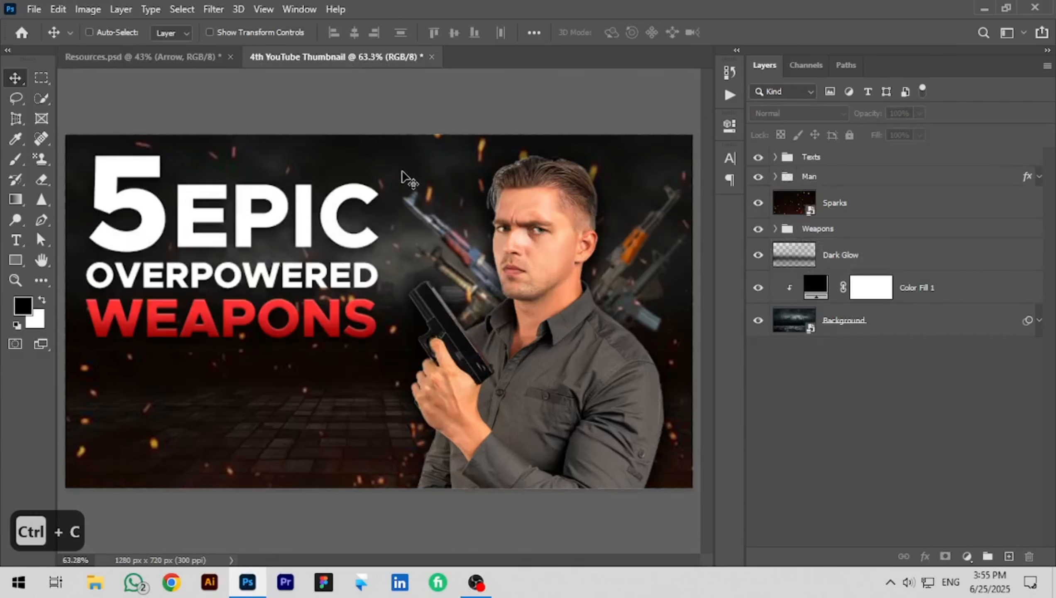
pyautogui.hotkey('ctrl', 'v')
# Step: Position and free-transform the arrow beneath the word WEAPONS so it curves from the man's hand toward the title
pyautogui.moveTo(389, 347); pyautogui.dragTo(401, 408)
pyautogui.hotkey('ctrl', 't')
pyautogui.press('Up')
pyautogui.press('Up')
pyautogui.press('Up')
pyautogui.press('Up')
pyautogui.press('Return')
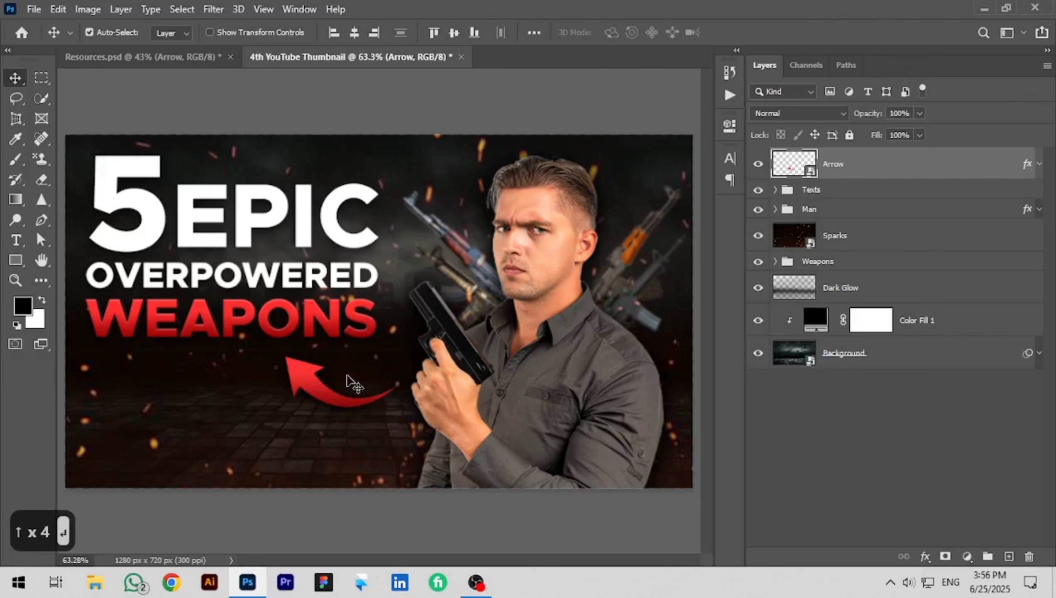
# Step: Select all four title text layers and nudge them together about 9 px down and 7 px right
pyautogui.click(321, 329)
pyautogui.keyDown('shift'); pyautogui.click(341, 283); pyautogui.keyUp('shift')
pyautogui.keyDown('shift'); pyautogui.click(334, 232); pyautogui.keyUp('shift')
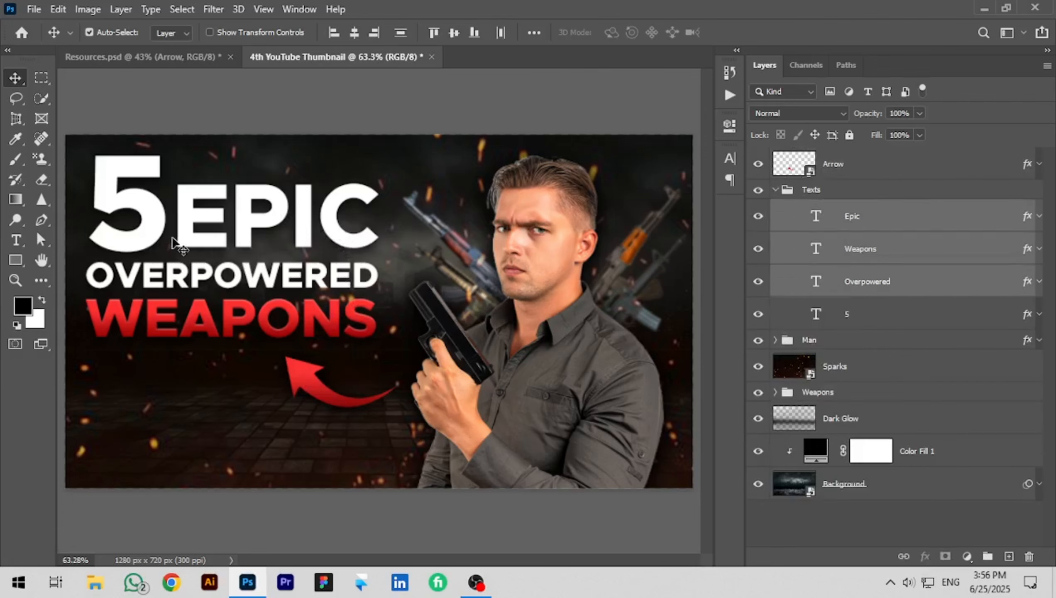
pyautogui.keyDown('shift'); pyautogui.click(161, 235); pyautogui.keyUp('shift')
pyautogui.press('Up')
pyautogui.press('Up')
pyautogui.hotkey('shift', 'Down')
pyautogui.press('Right')
pyautogui.press('Right')
pyautogui.press('Right')
pyautogui.press('Right')
pyautogui.press('Right')
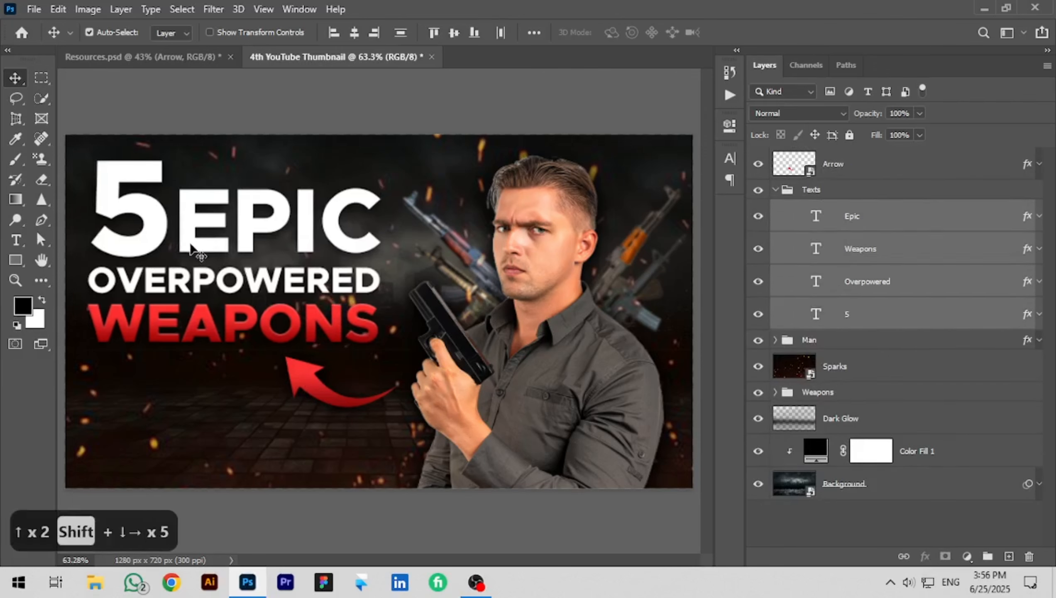
pyautogui.press('Down')
pyautogui.press('Right')
pyautogui.press('Right')
# Step: Nudge the arrow down and slightly right for more space below the title, and collapse the Texts group
pyautogui.click(317, 388)
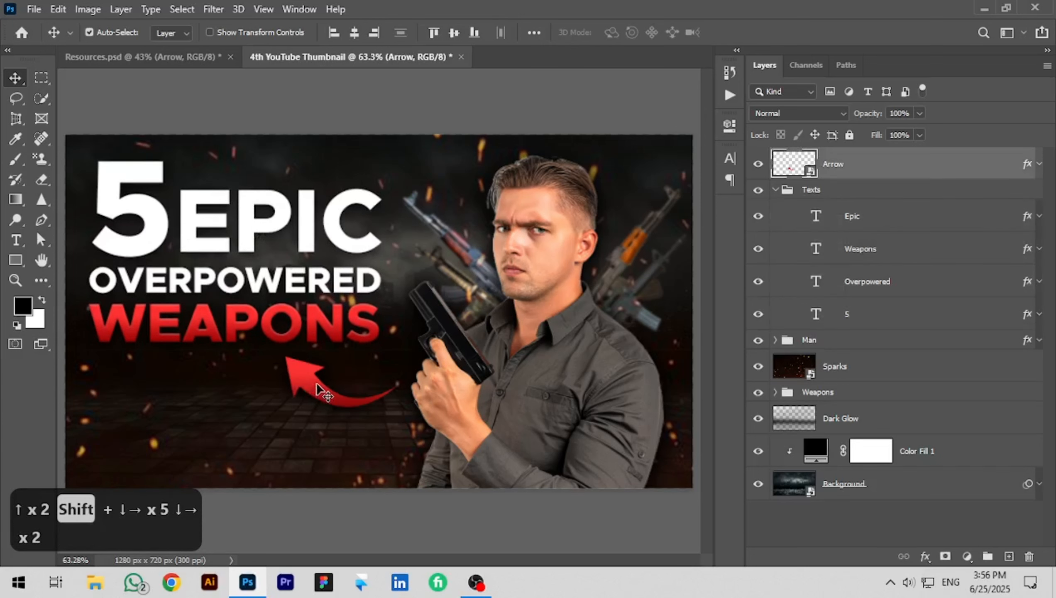
pyautogui.press('Up')
pyautogui.press('Down')
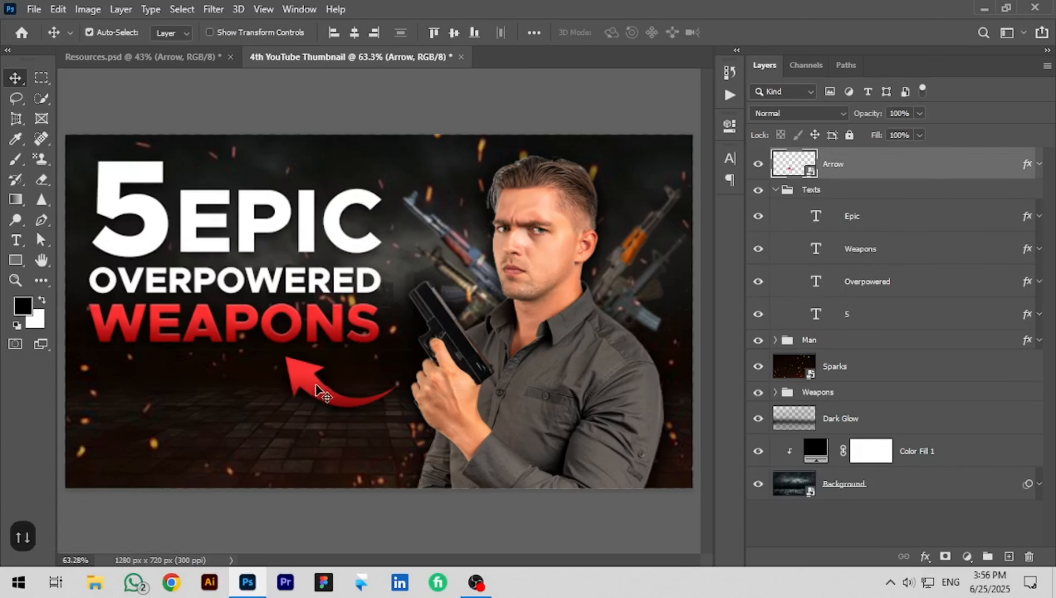
pyautogui.press('Down')
pyautogui.press('Down')
pyautogui.press('Down')
pyautogui.press('Down')
pyautogui.press('Right')
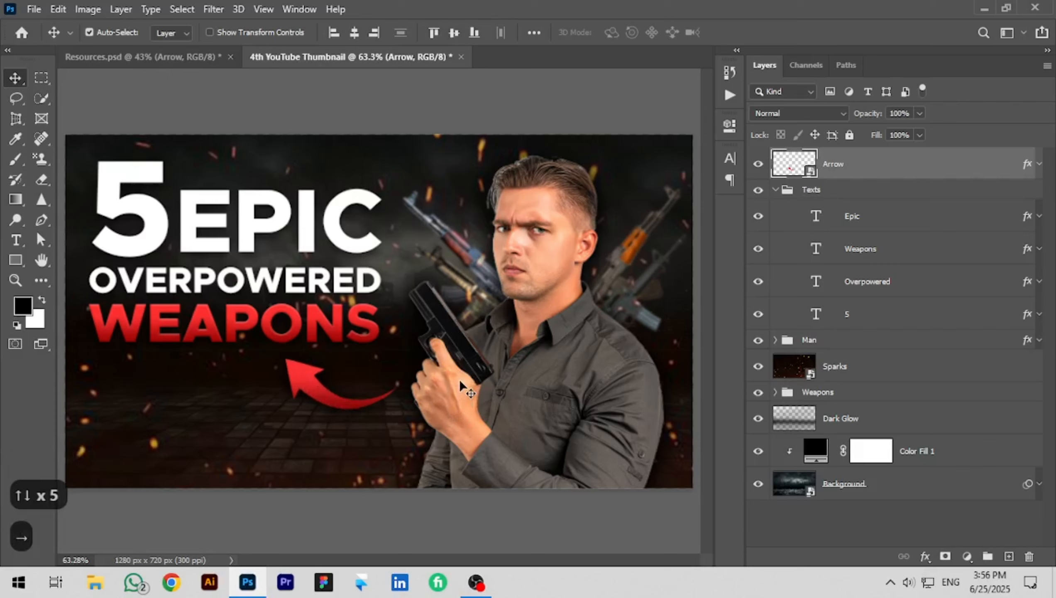
pyautogui.press('Down')
pyautogui.press('Down')
pyautogui.press('Down')
pyautogui.press('Down')
pyautogui.press('Down')
pyautogui.press('Down')
pyautogui.press('Down')
pyautogui.press('Down')
pyautogui.press('Down')
pyautogui.press('Down')
pyautogui.press('Down')
pyautogui.press('Down')
pyautogui.press('Down')
pyautogui.press('Down')
pyautogui.press('Down')
pyautogui.press('Down')
pyautogui.press('Down')
pyautogui.press('Down')
pyautogui.press('Right')
pyautogui.press('Right')
pyautogui.press('Right')
pyautogui.press('Right')
pyautogui.press('Right')
pyautogui.press('Right')
pyautogui.press('Right')
pyautogui.press('Right')
pyautogui.press('Down')
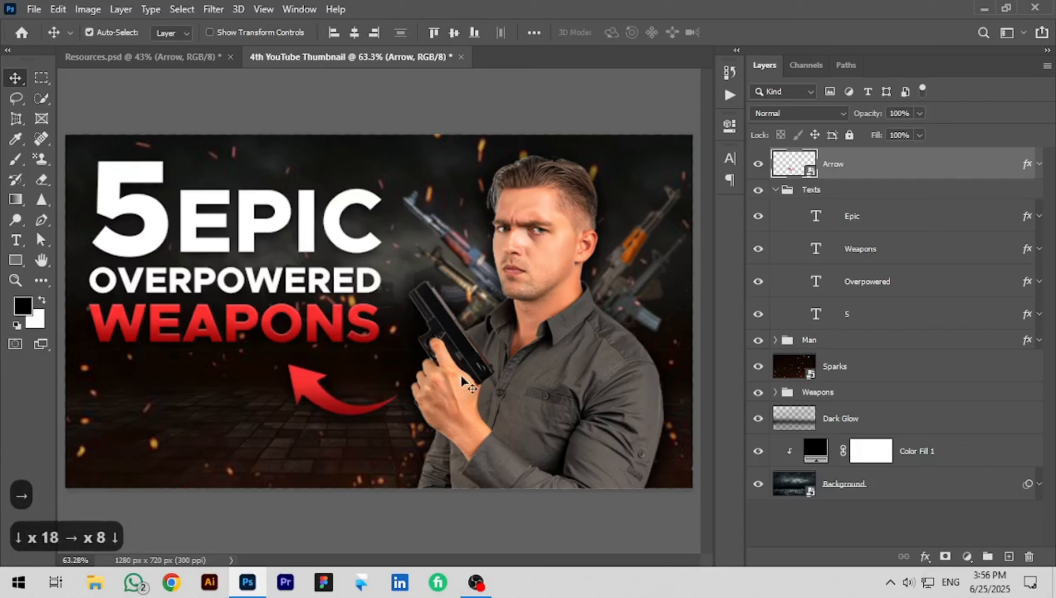
pyautogui.click(501, 99)
pyautogui.click(776, 189)
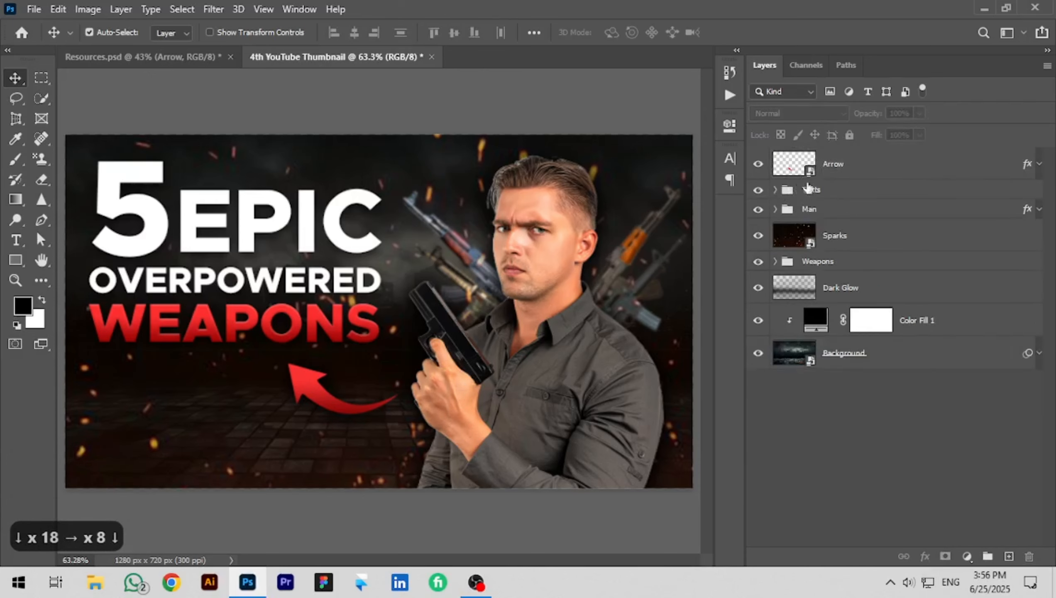
# Step: Review the arrow's Gradient Overlay, including both gradient stop colours, and its Drop Shadow settings
pyautogui.click(1041, 163)
pyautogui.click(893, 175)
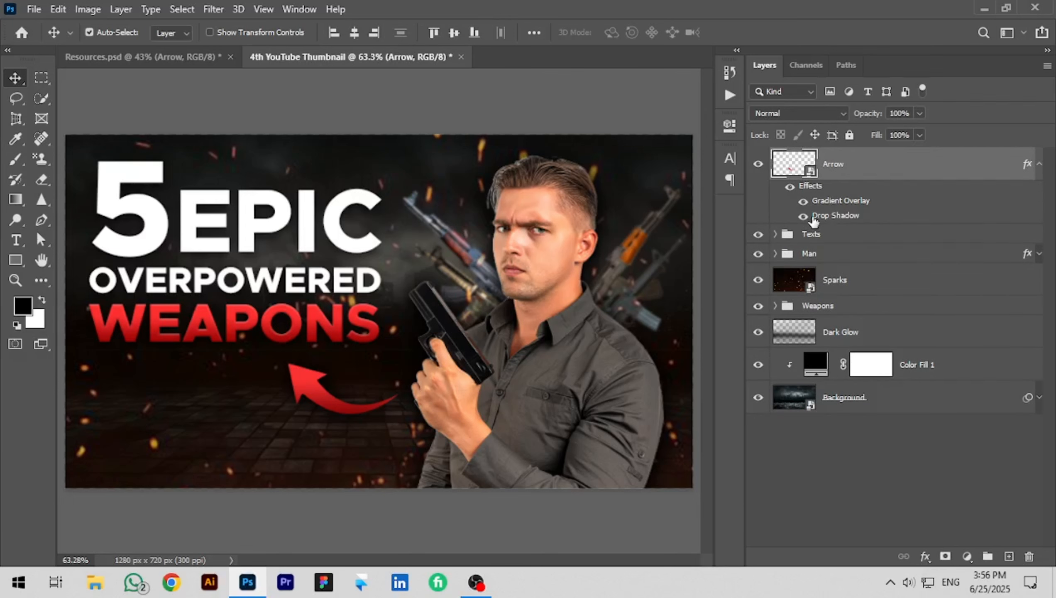
pyautogui.doubleClick(833, 202)
pyautogui.click(754, 174)
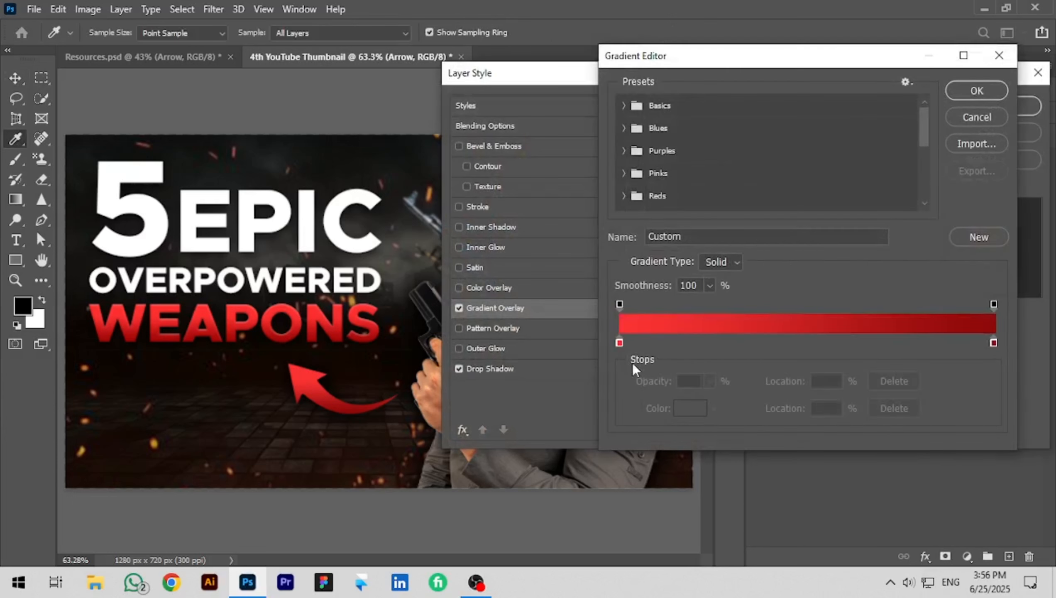
pyautogui.doubleClick(619, 340)
pyautogui.click(933, 405)
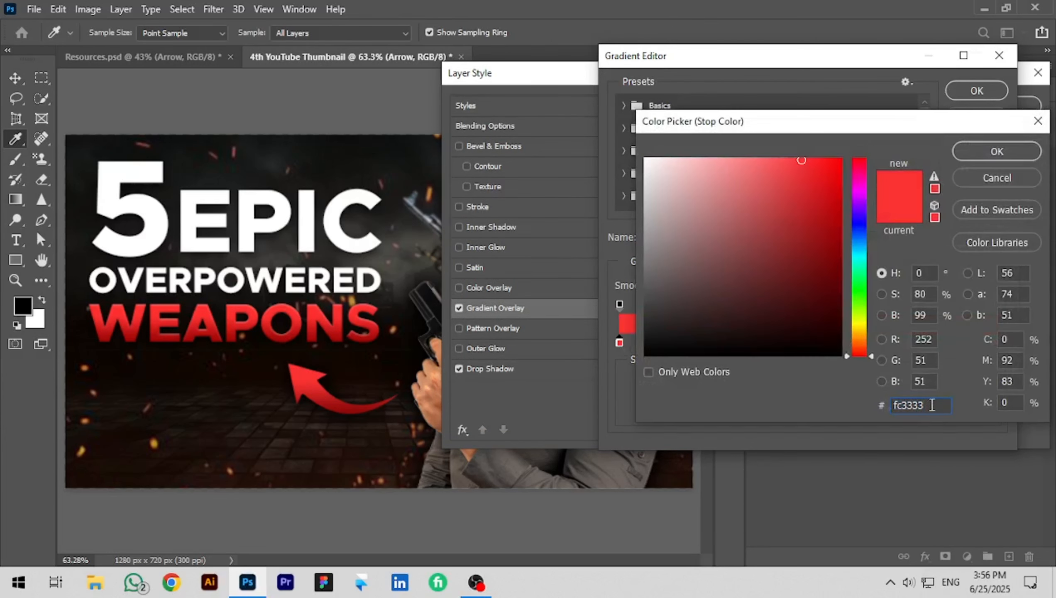
pyautogui.click(997, 151)
pyautogui.doubleClick(993, 342)
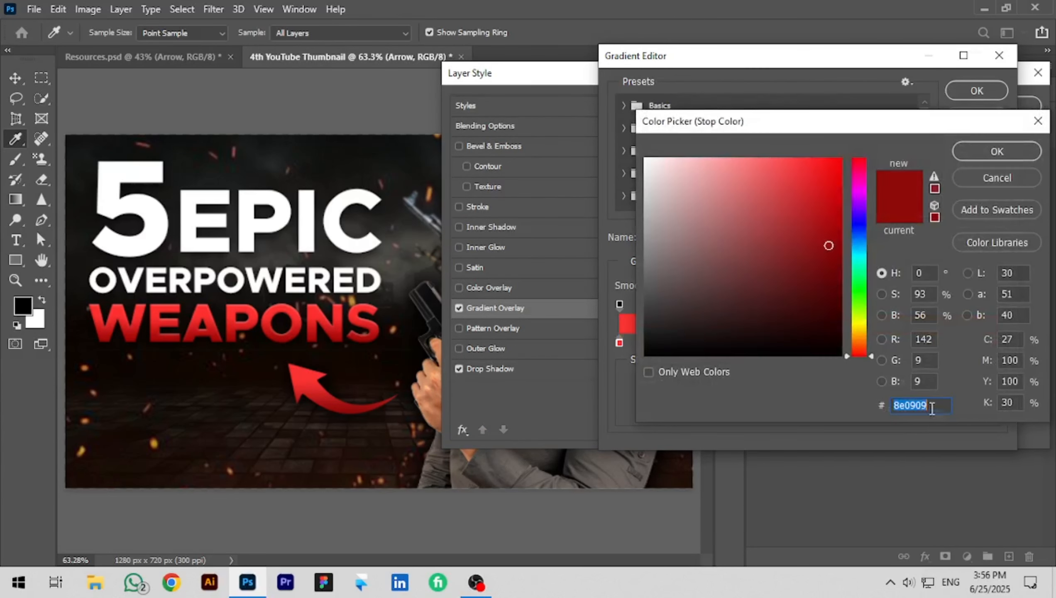
pyautogui.click(990, 151)
pyautogui.click(976, 90)
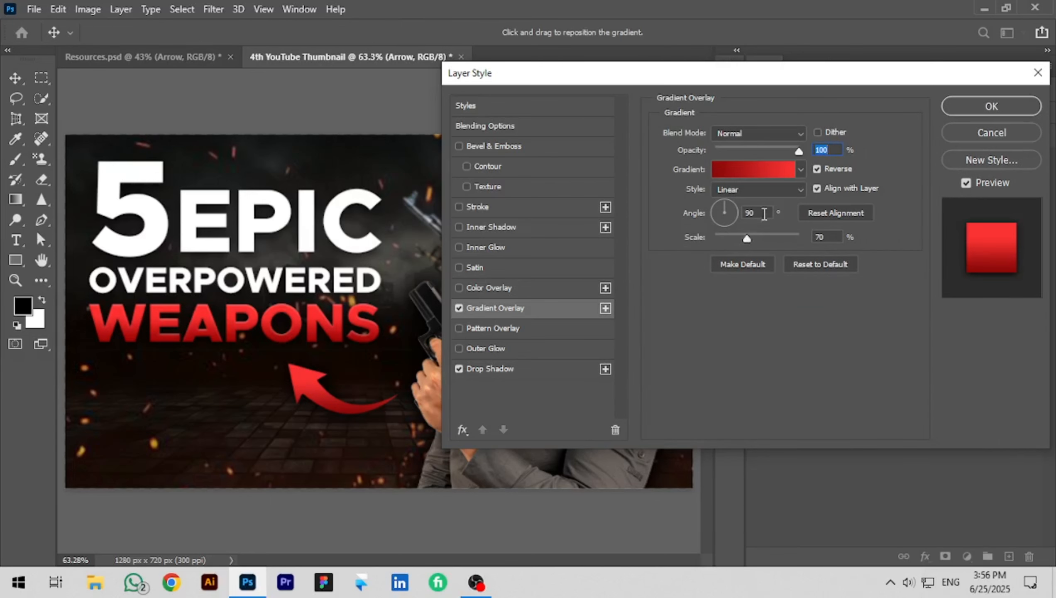
pyautogui.click(485, 369)
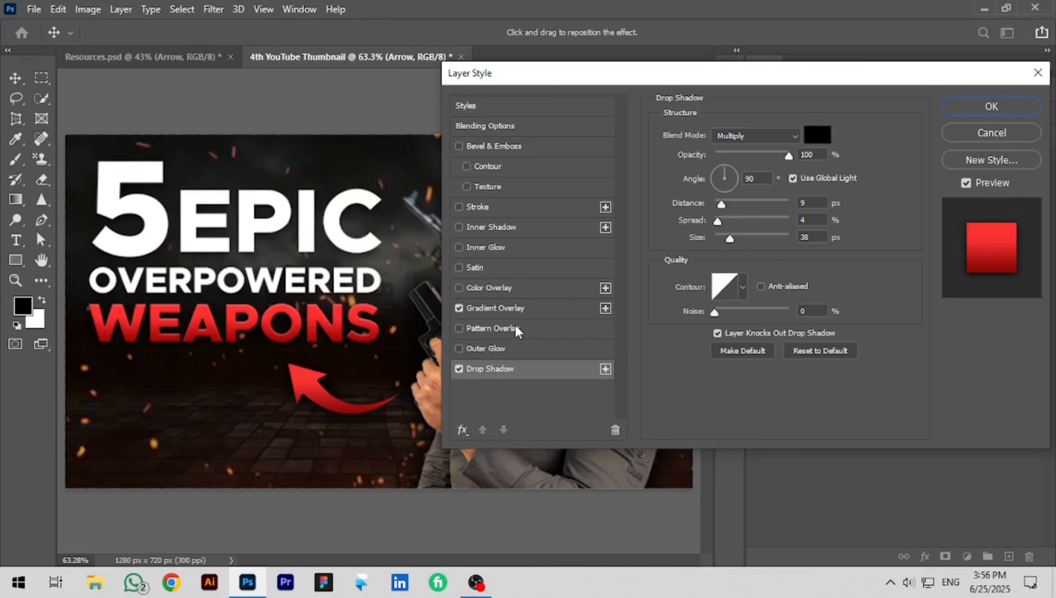
pyautogui.click(1005, 108)
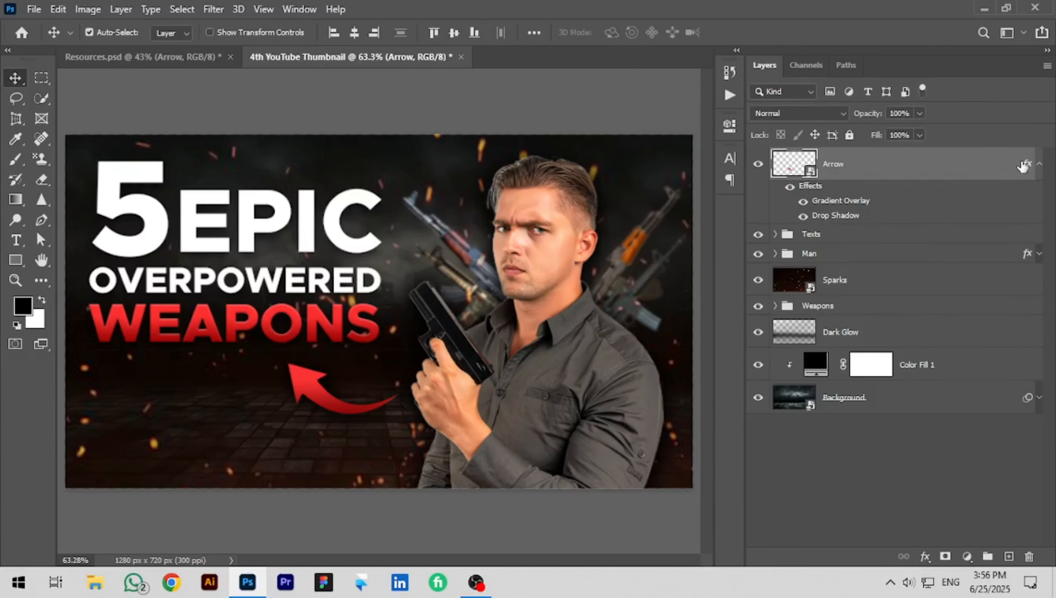
# Step: Collapse the Arrow's effects and group the Dark Glow, Color Fill 1 and Background layers into a group named Background
pyautogui.click(1039, 164)
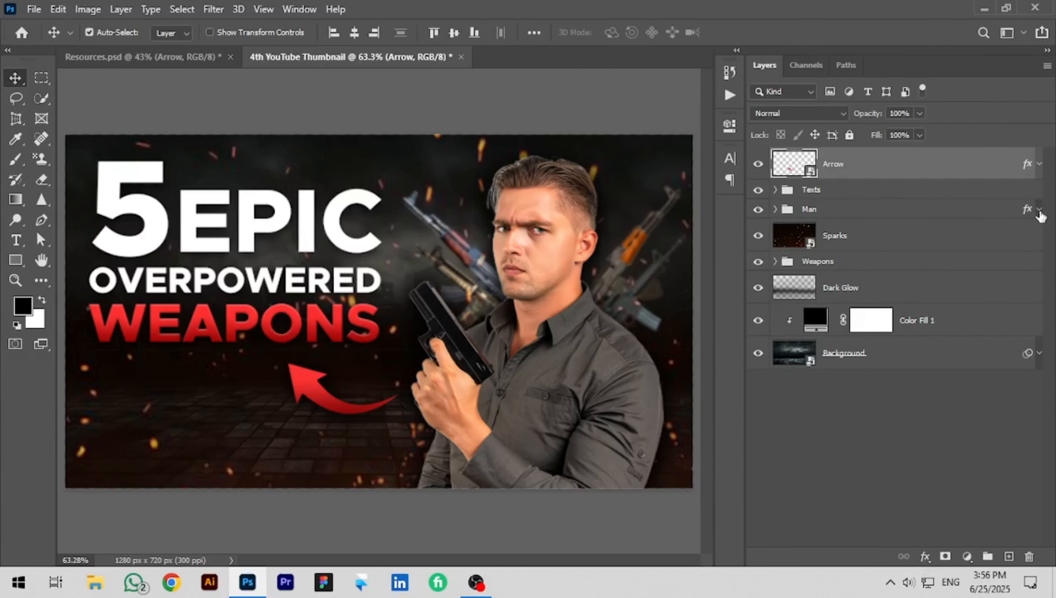
pyautogui.click(897, 289)
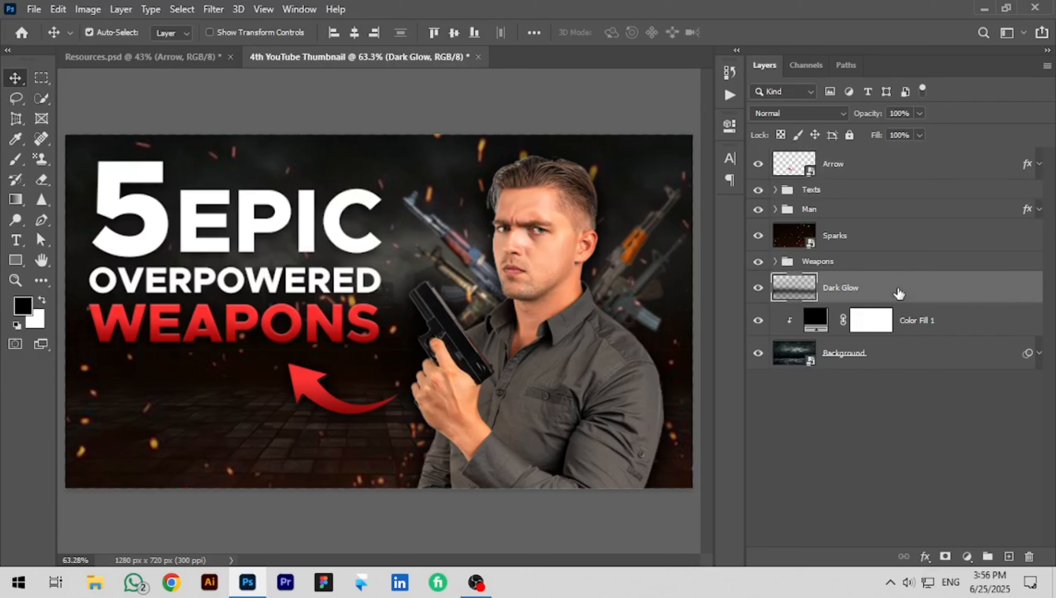
pyautogui.keyDown('shift'); pyautogui.click(922, 361); pyautogui.keyUp('shift')
pyautogui.click(987, 556)
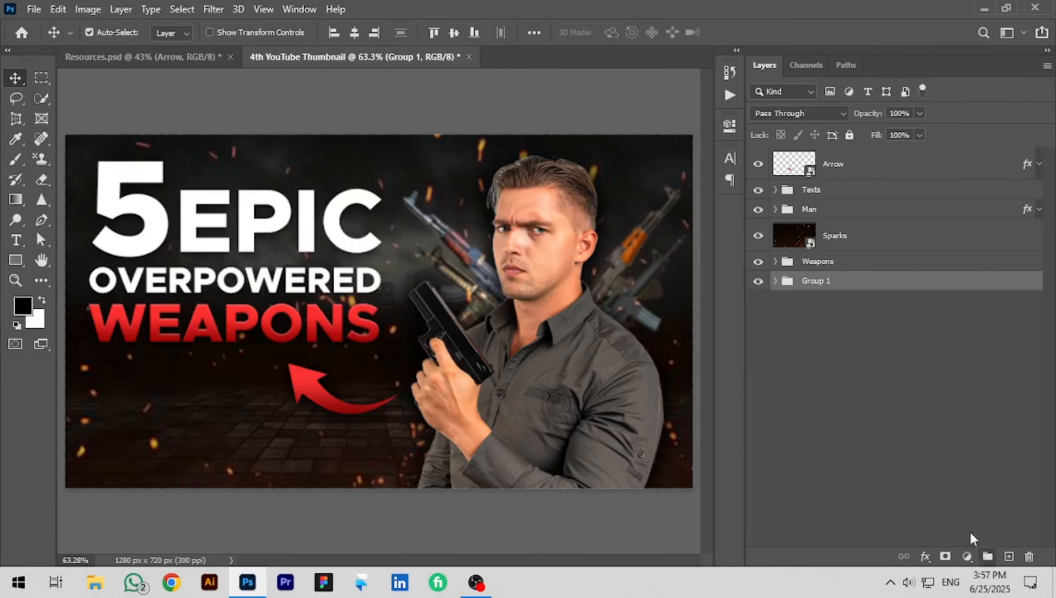
pyautogui.doubleClick(817, 281)
pyautogui.write('Background')
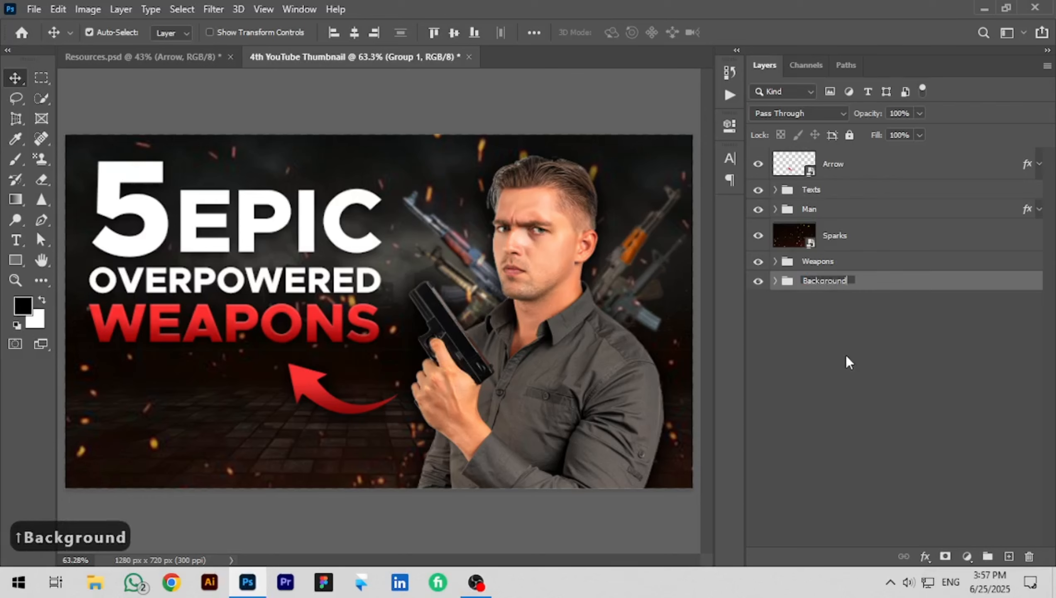
pyautogui.press('Return')
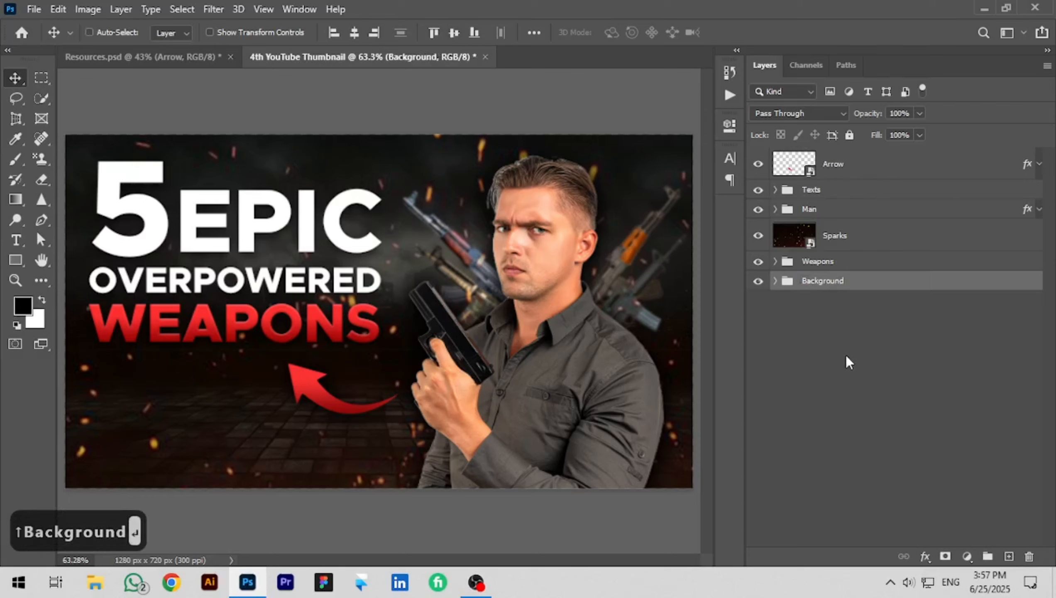
pyautogui.click(884, 171)
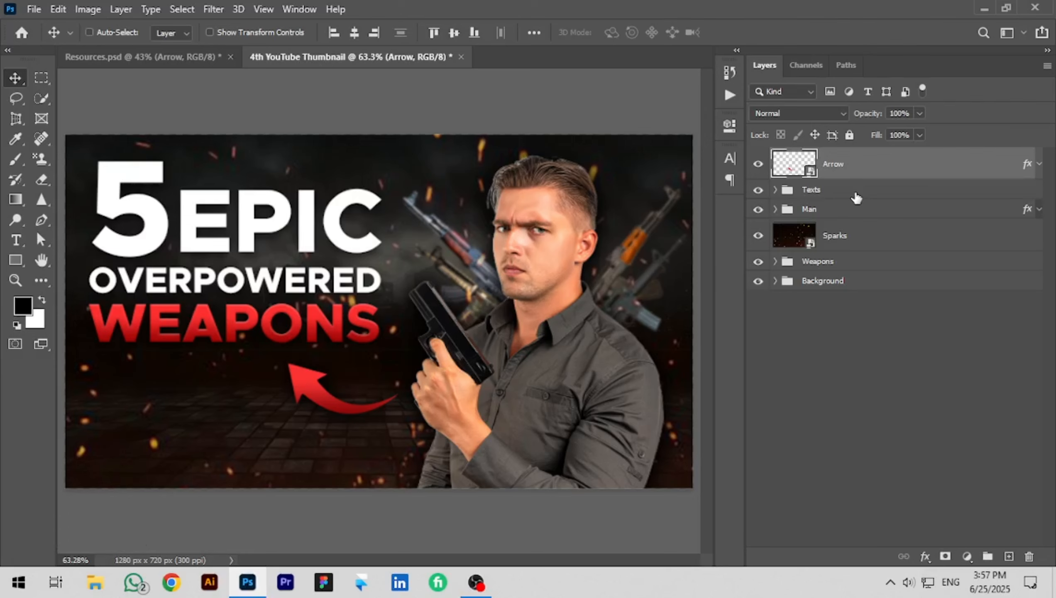
pyautogui.hotkey('ctrl', 'alt', 'shift', 'e')
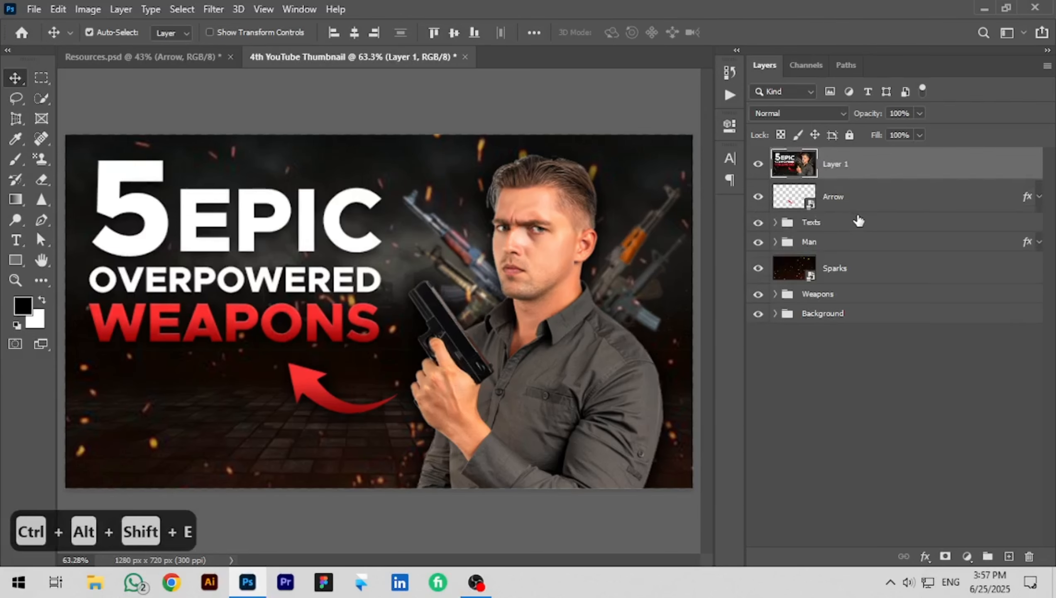
pyautogui.hotkey('ctrl', 'z')
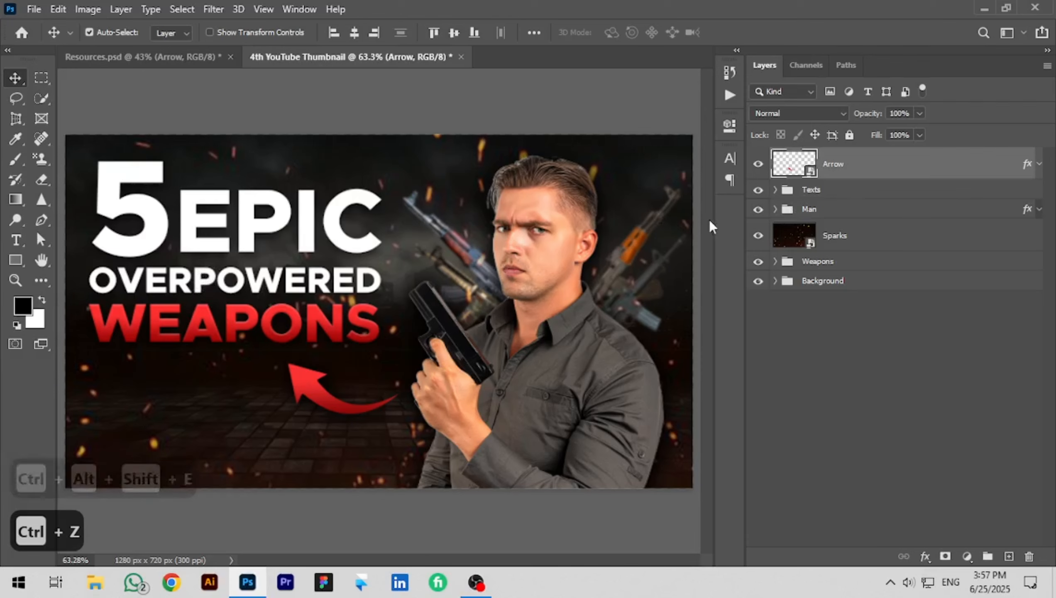
# Step: Add a Bevel & Emboss effect to the Epic text layer with depth 4% and soften 1 px
pyautogui.click(775, 190)
pyautogui.click(922, 223)
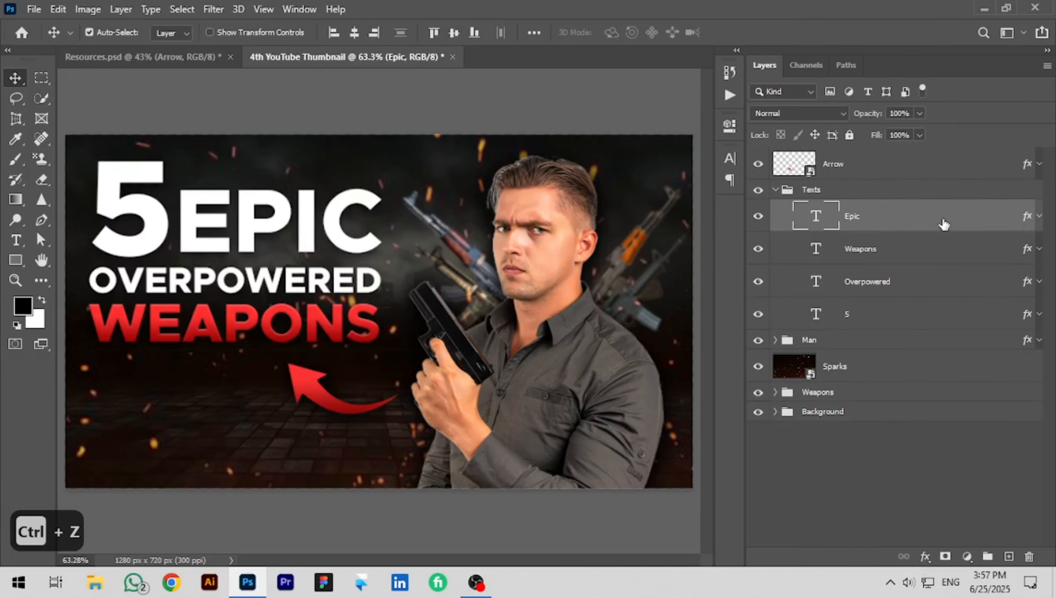
pyautogui.doubleClick(886, 227)
pyautogui.click(484, 150)
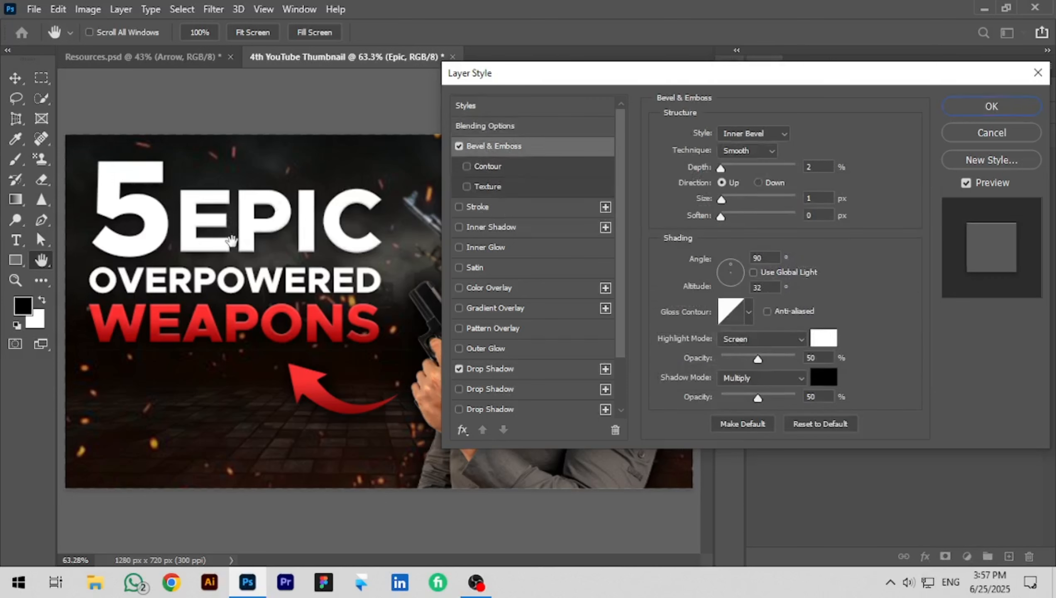
pyautogui.press('alt')
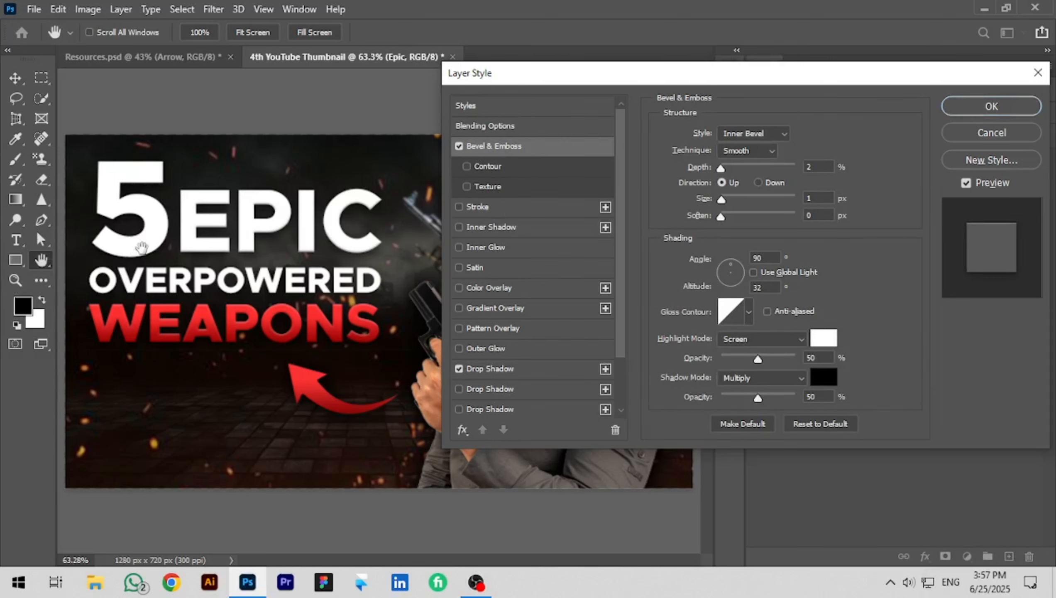
pyautogui.scroll(2, 142, 248)
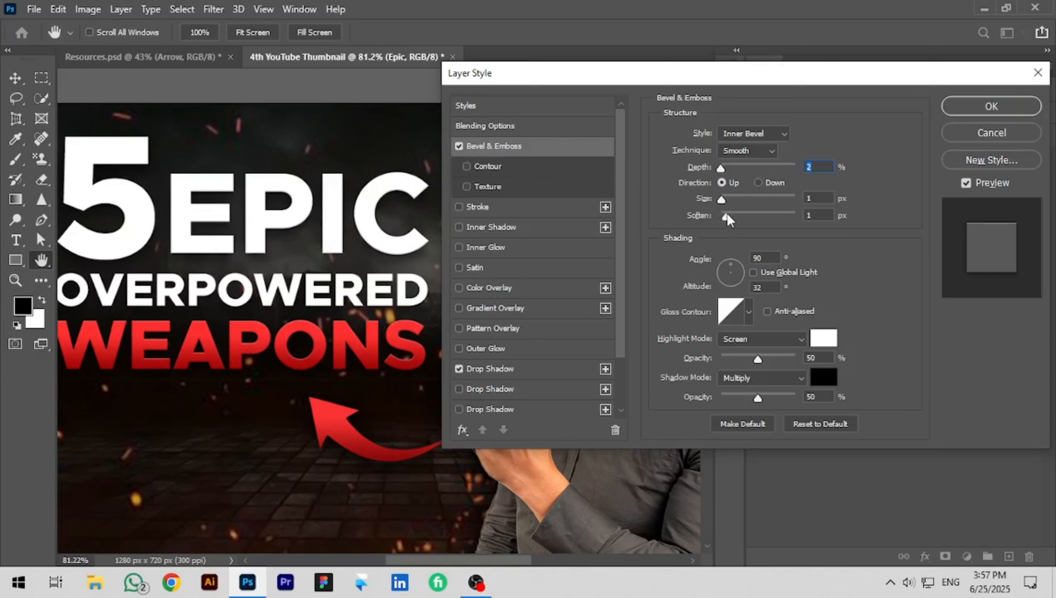
pyautogui.click(728, 217)
pyautogui.write('4')
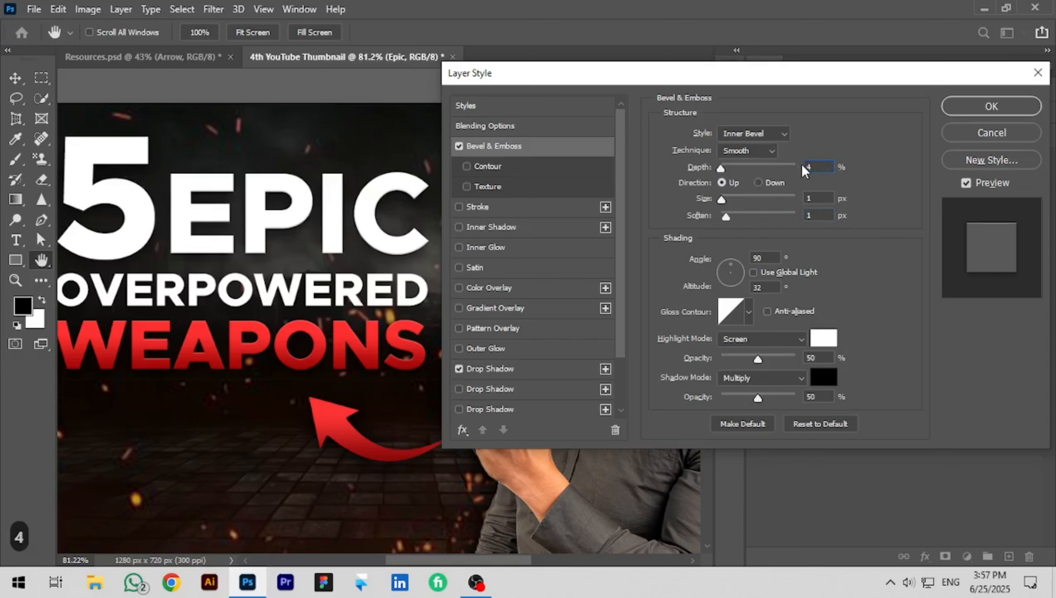
pyautogui.click(991, 106)
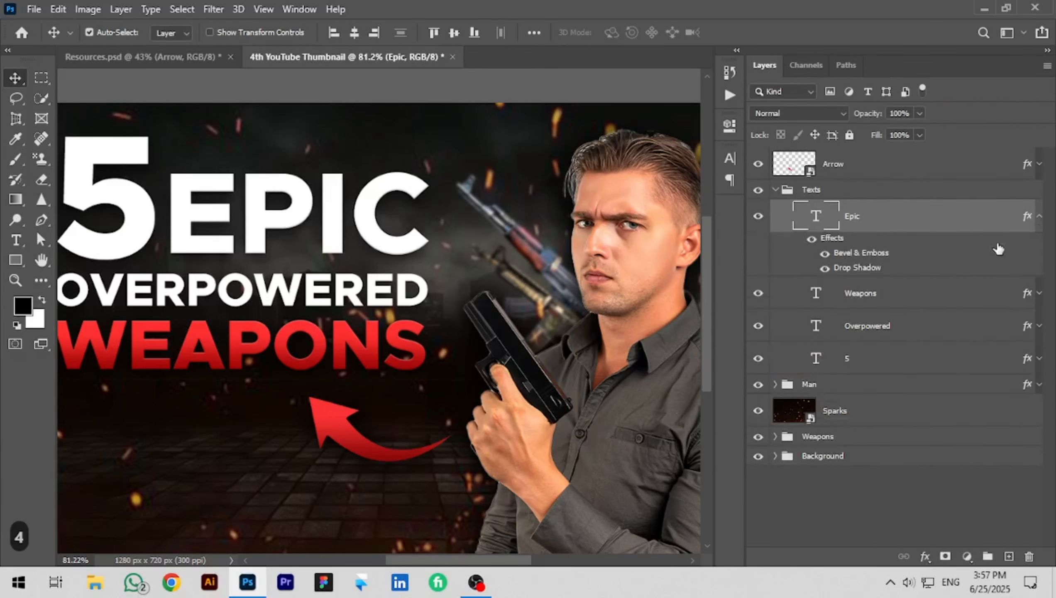
# Step: Compare the 5 text with its Bevel & Emboss effect hidden and shown
pyautogui.scroll(2, 141, 219)
pyautogui.scroll(-3, 138, 217)
pyautogui.click(134, 218)
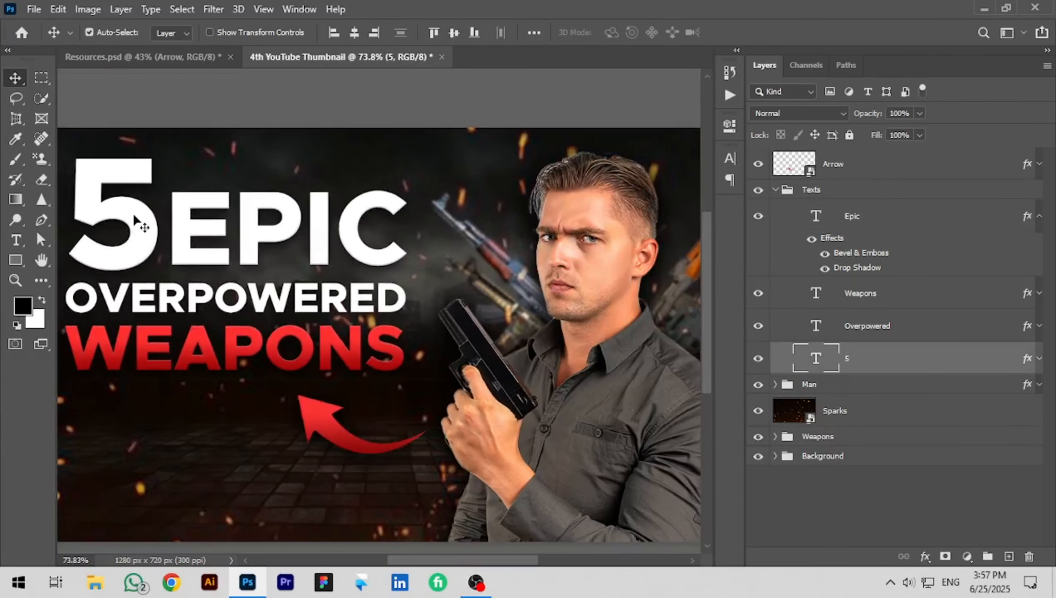
pyautogui.click(1039, 359)
pyautogui.click(825, 396)
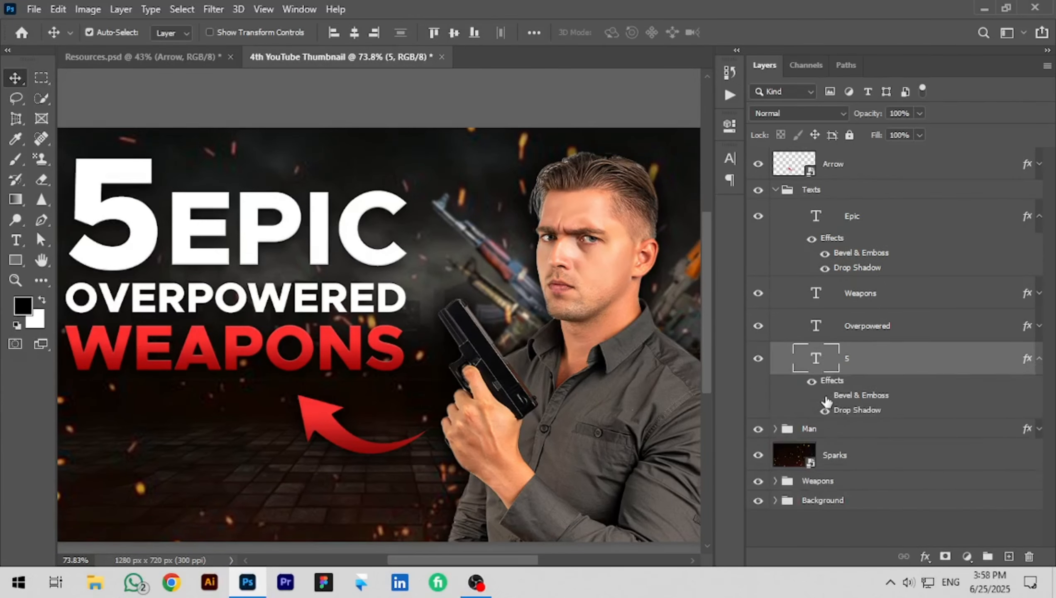
pyautogui.click(825, 396)
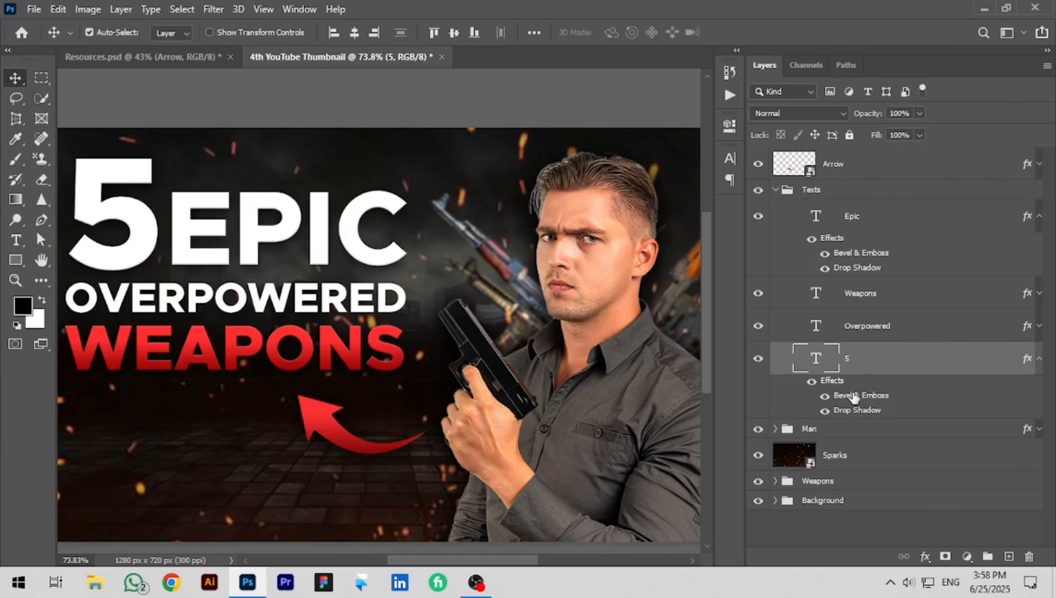
pyautogui.moveTo(853, 398); pyautogui.dragTo(406, 305)
pyautogui.scroll(5, 406, 305)
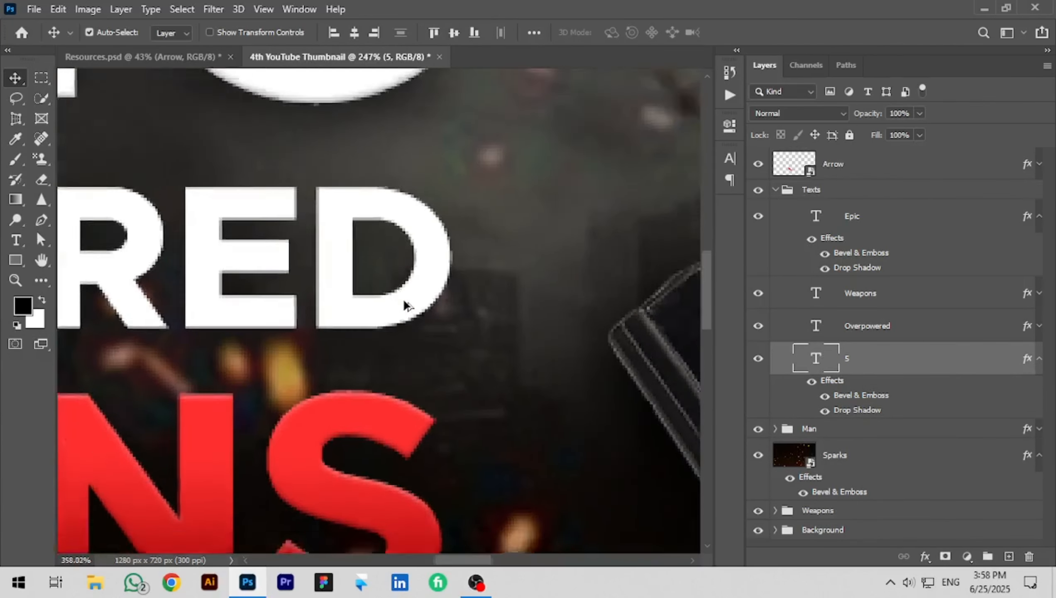
pyautogui.scroll(1, 406, 303)
pyautogui.click(1038, 335)
pyautogui.click(1042, 329)
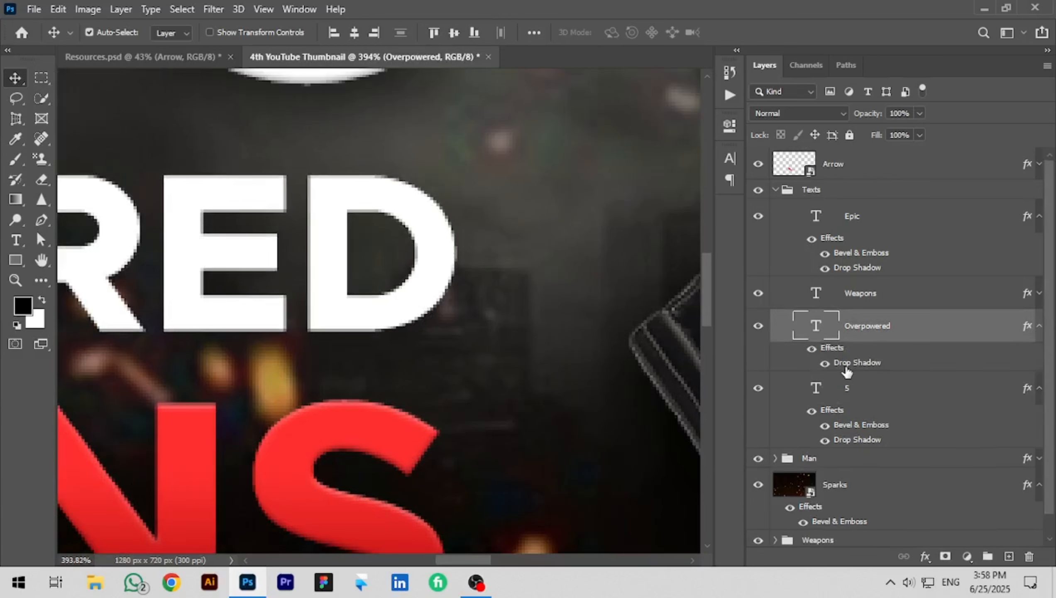
pyautogui.hotkey('ctrl', 'z')
# Step: Add an Inner Bevel & Emboss effect to the Overpowered text layer
pyautogui.hotkey('ctrl', '0')
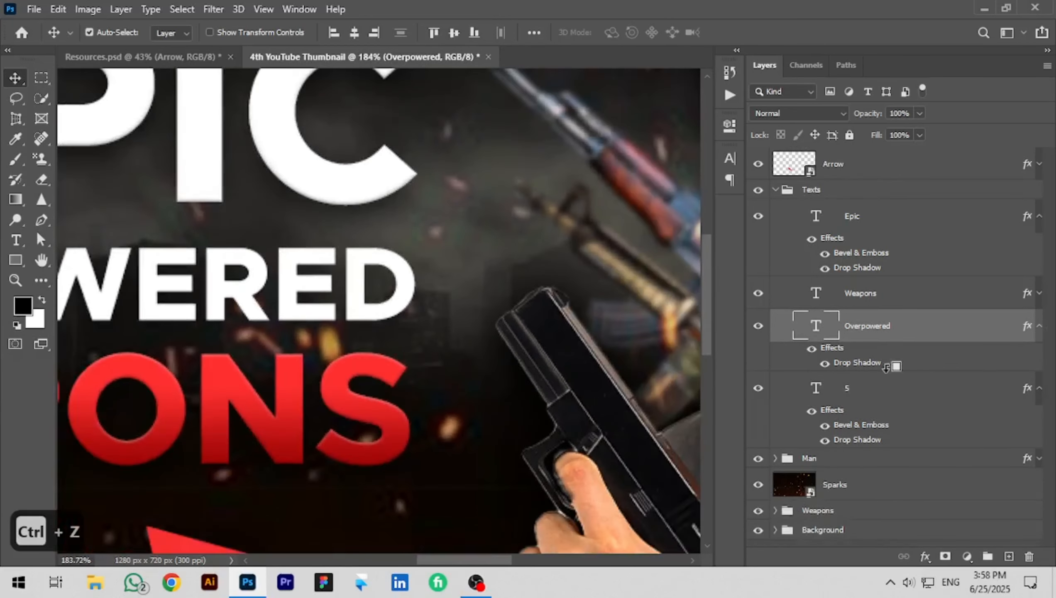
pyautogui.rightClick(953, 329)
pyautogui.click(853, 22)
pyautogui.doubleClick(803, 190)
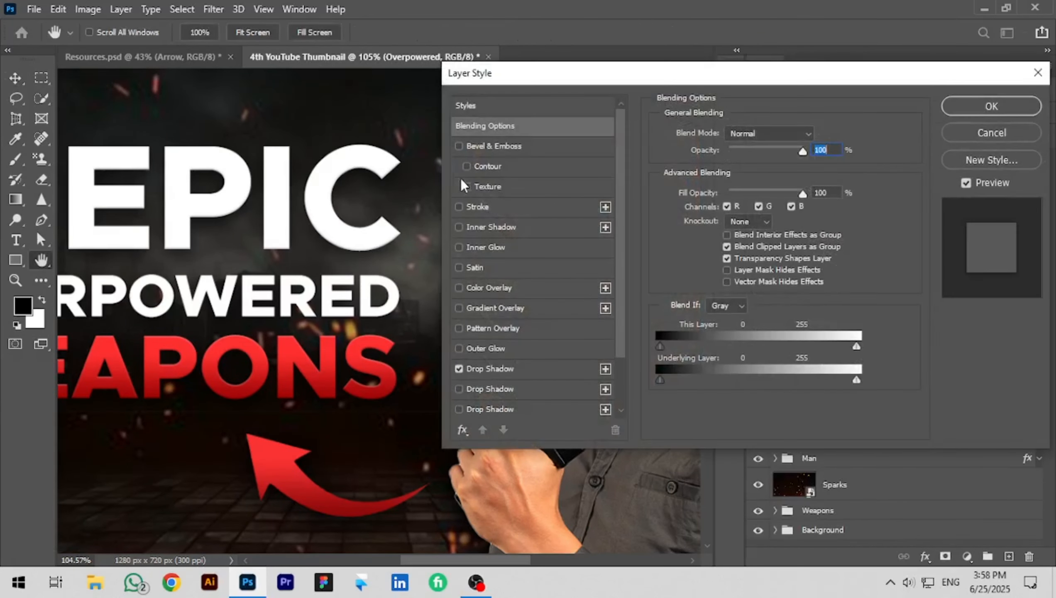
pyautogui.click(505, 149)
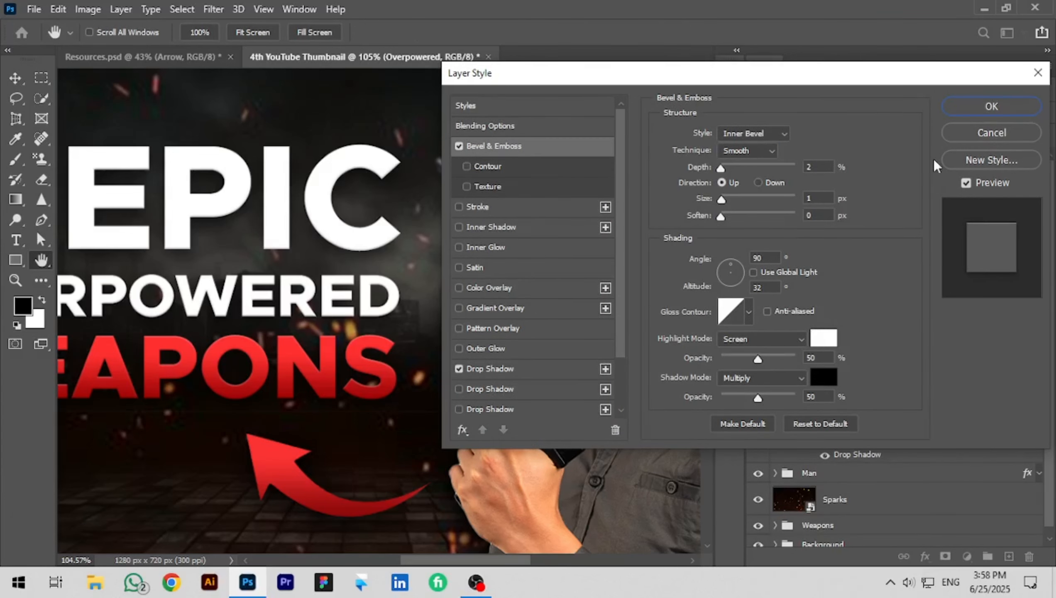
pyautogui.click(991, 106)
# Step: Collapse the effects of the Overpowered, 5 and Epic text layers, and close the Texts group
pyautogui.hotkey('ctrl', '0')
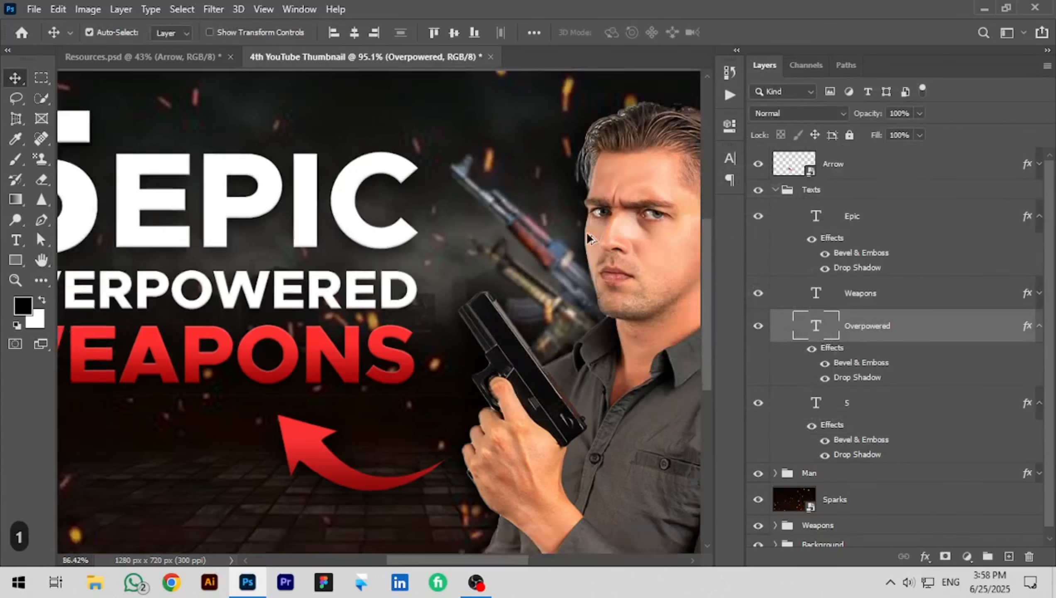
pyautogui.click(1039, 325)
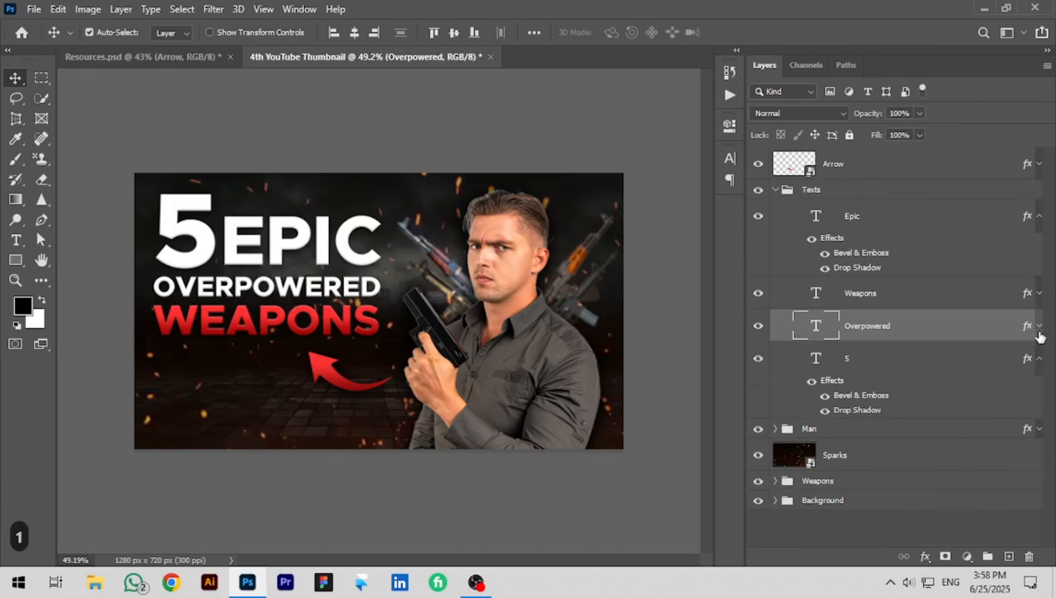
pyautogui.click(1039, 358)
pyautogui.click(1039, 217)
pyautogui.click(775, 191)
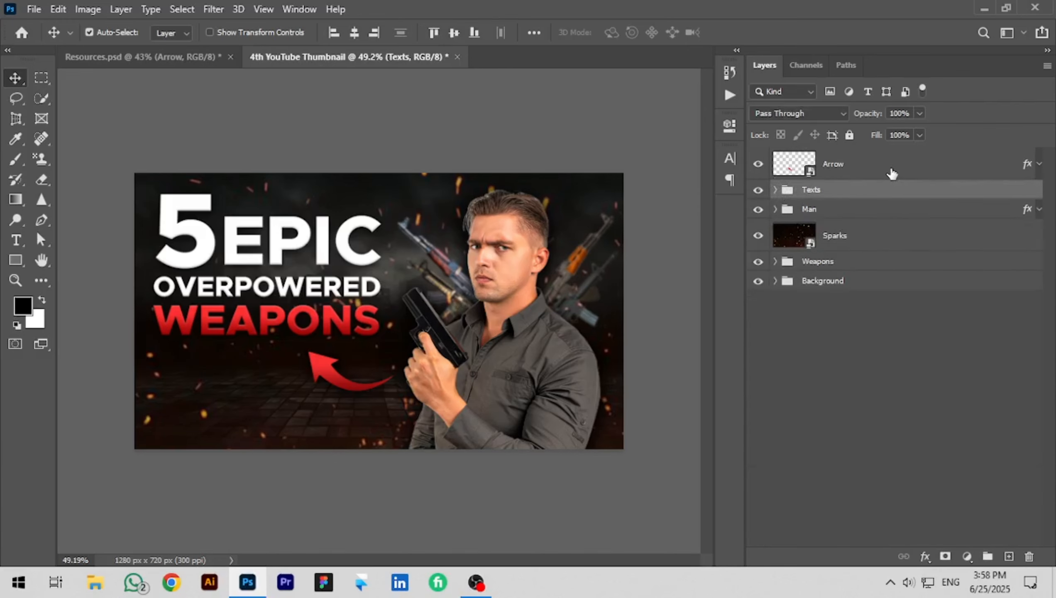
# Step: Stamp all visible layers into a new layer above Arrow and rename it Final Design
pyautogui.click(910, 173)
pyautogui.hotkey('ctrl', 'alt', 'shift', 'e')
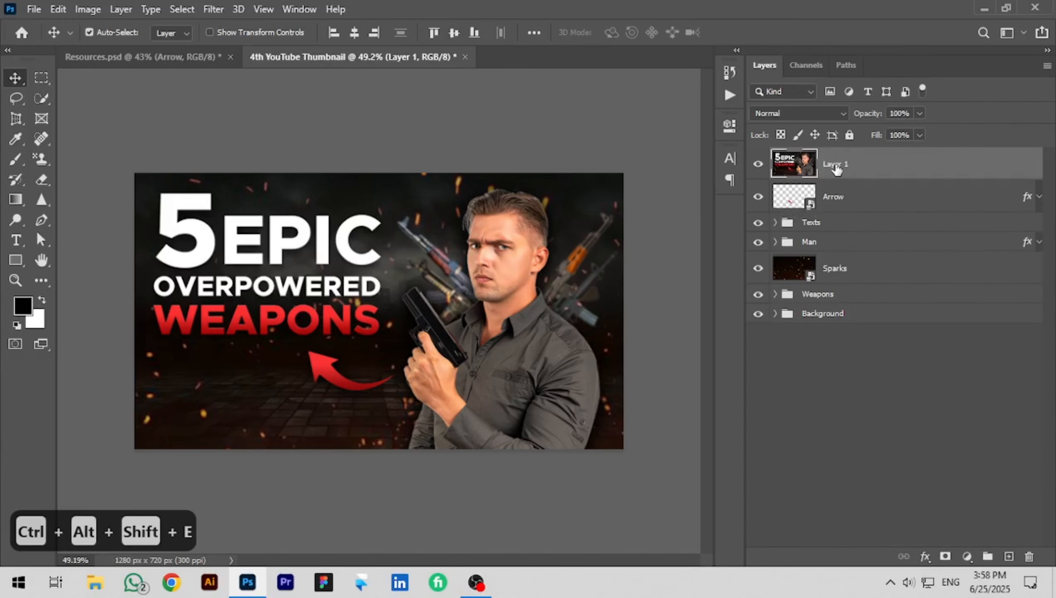
pyautogui.doubleClick(835, 164)
pyautogui.write('Final Design')
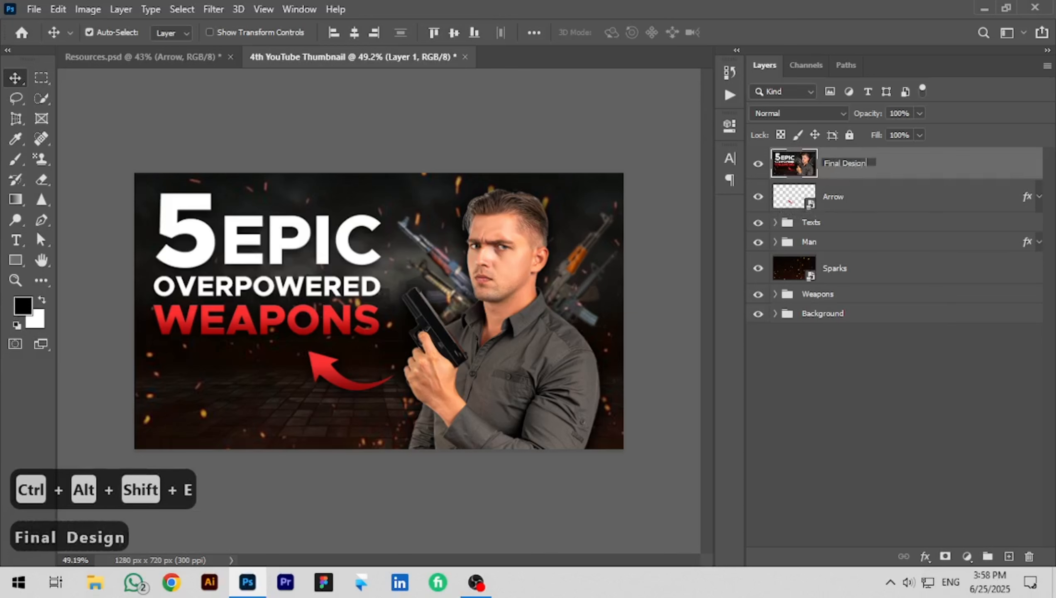
pyautogui.press('Return')
pyautogui.hotkey('ctrl', '0')
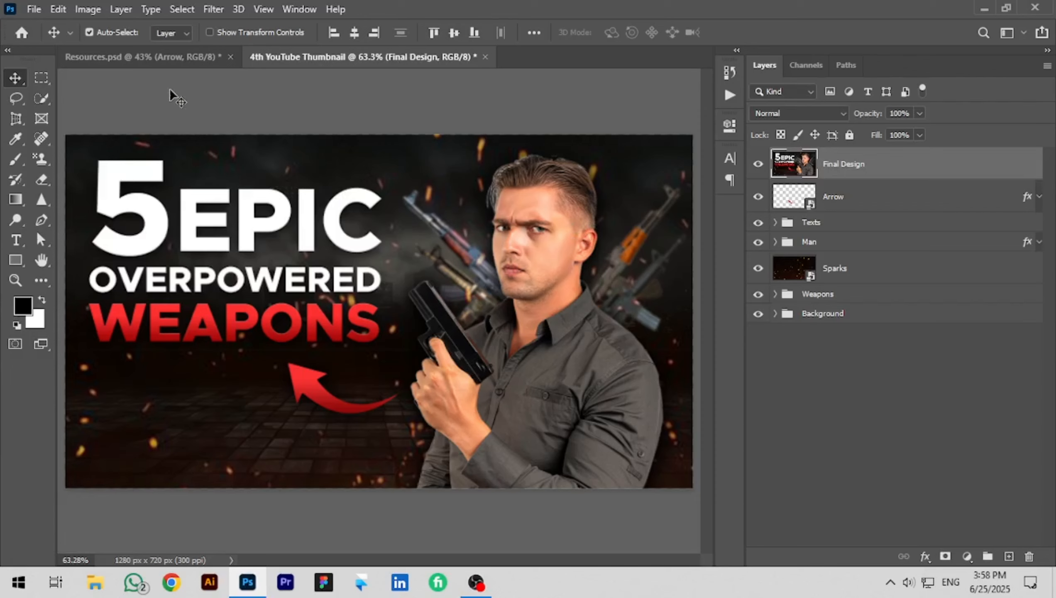
# Step: Open the Camera Raw Filter on the Final Design layer and set Temperature to +2 and Exposure to +0.15
pyautogui.click(213, 9)
pyautogui.click(230, 100)
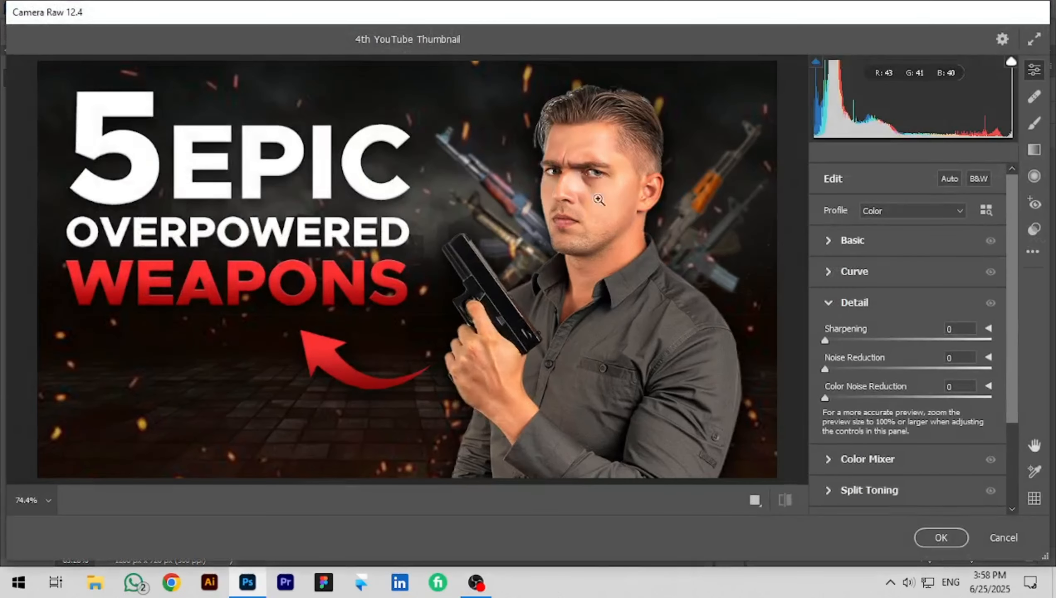
pyautogui.click(856, 242)
pyautogui.moveTo(907, 236); pyautogui.dragTo(908, 236)
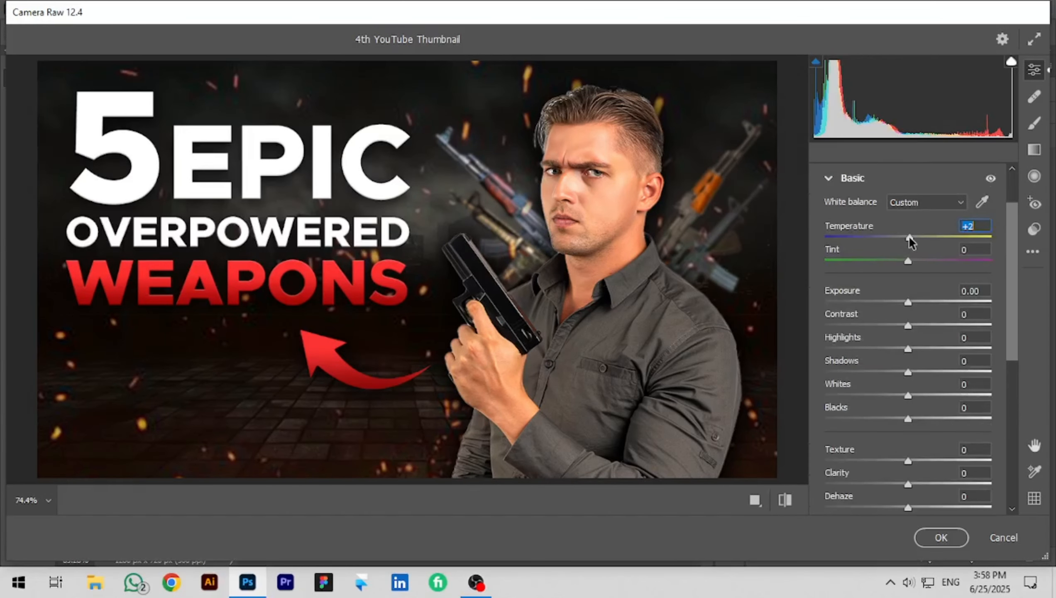
pyautogui.moveTo(908, 302); pyautogui.dragTo(911, 301)
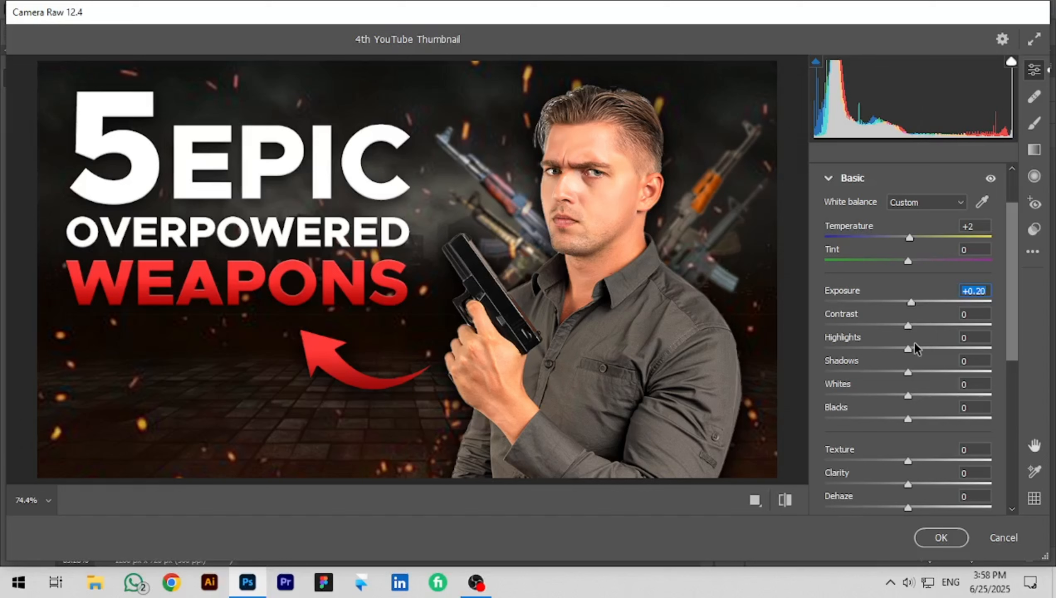
pyautogui.write('0.15')
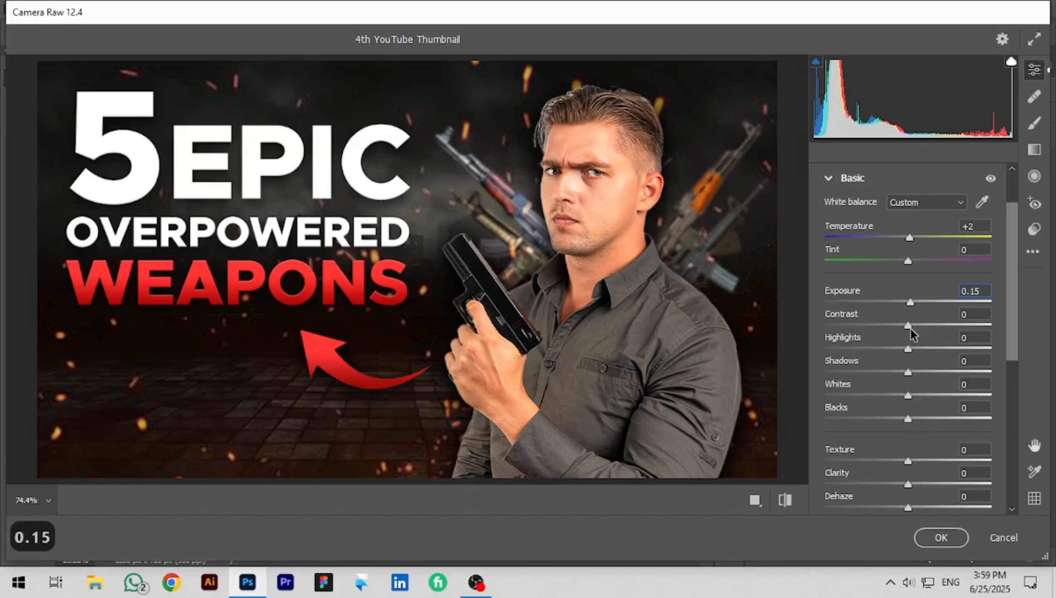
# Step: Set the Camera Raw Contrast to +8, and Highlights and Shadows to +4 each
pyautogui.moveTo(908, 326); pyautogui.dragTo(914, 325)
pyautogui.write('8')
pyautogui.click(907, 349)
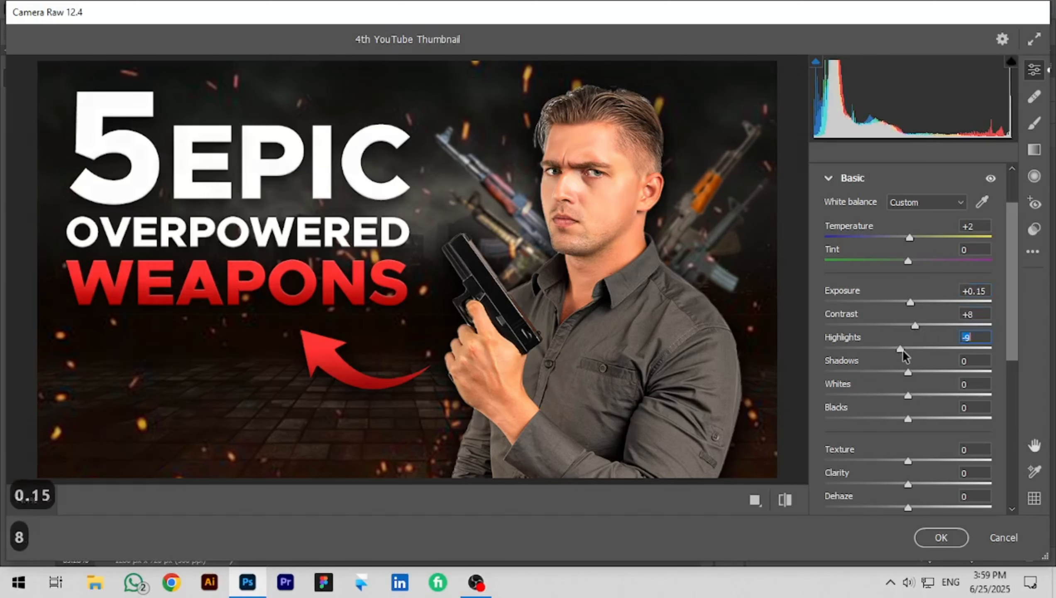
pyautogui.write('4')
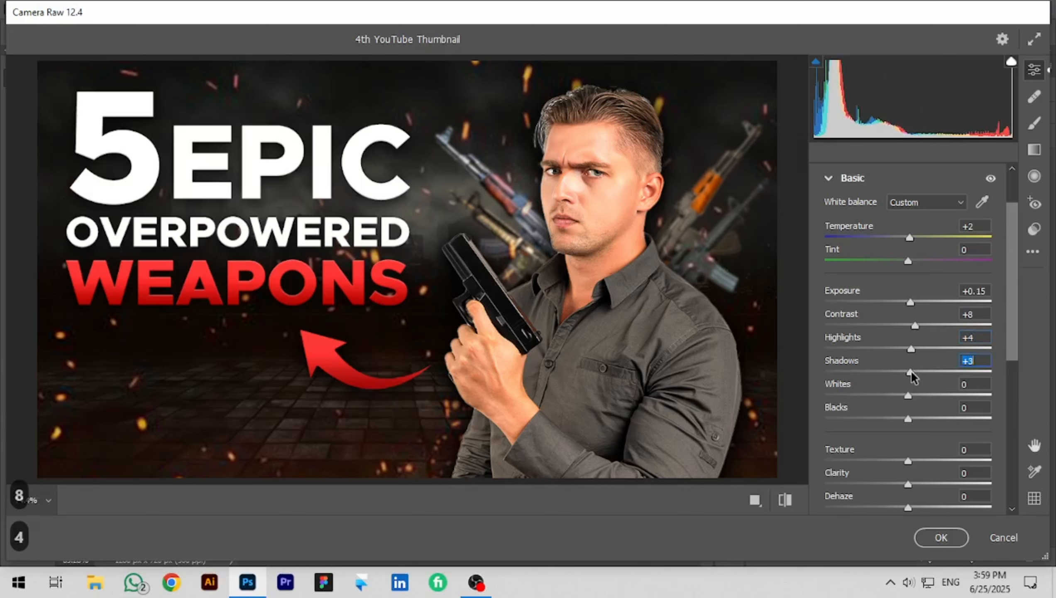
pyautogui.write('4')
# Step: Set the Camera Raw Whites and Blacks to -6, Texture and Clarity to +8, and Dehaze to +6
pyautogui.moveTo(907, 395); pyautogui.dragTo(914, 434)
pyautogui.write('-6')
pyautogui.scroll(-2, 925, 401)
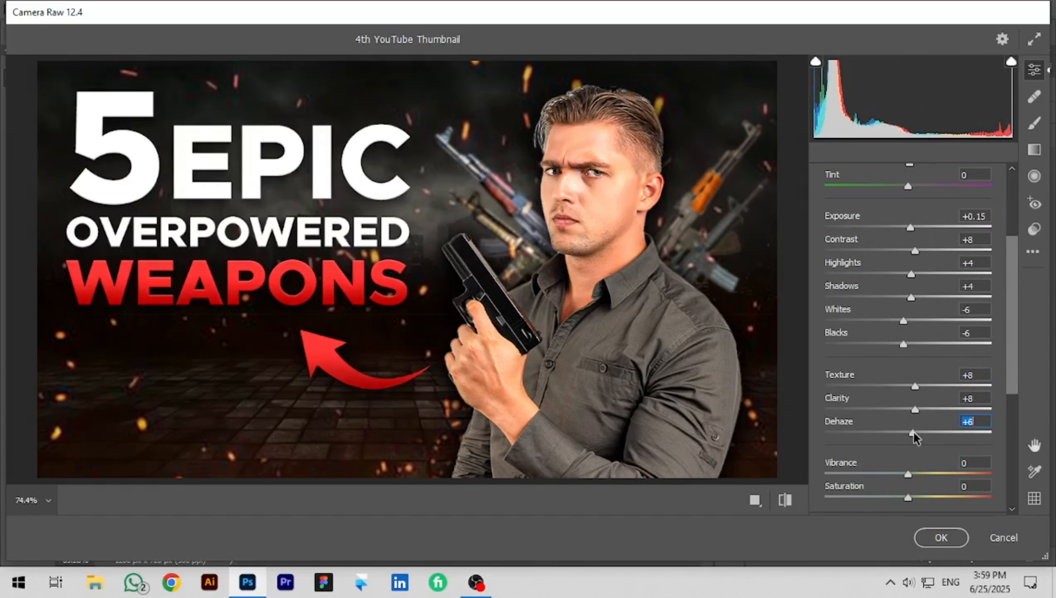
# Step: Set the Camera Raw Vibrance to +6 and Saturation to +3
pyautogui.moveTo(908, 474); pyautogui.dragTo(915, 473)
pyautogui.write('6')
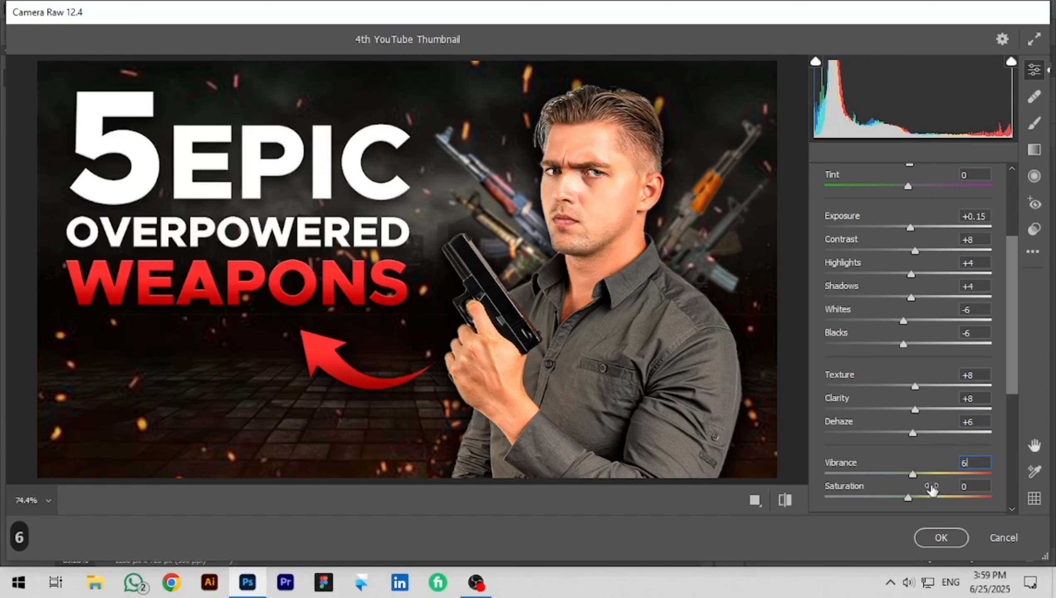
pyautogui.scroll(-2, 931, 488)
pyautogui.click(966, 405)
pyautogui.write('3')
# Step: Set the Camera Raw Detail values to Sharpening 16 and Noise Reduction 8
pyautogui.scroll(-3, 955, 413)
pyautogui.click(878, 378)
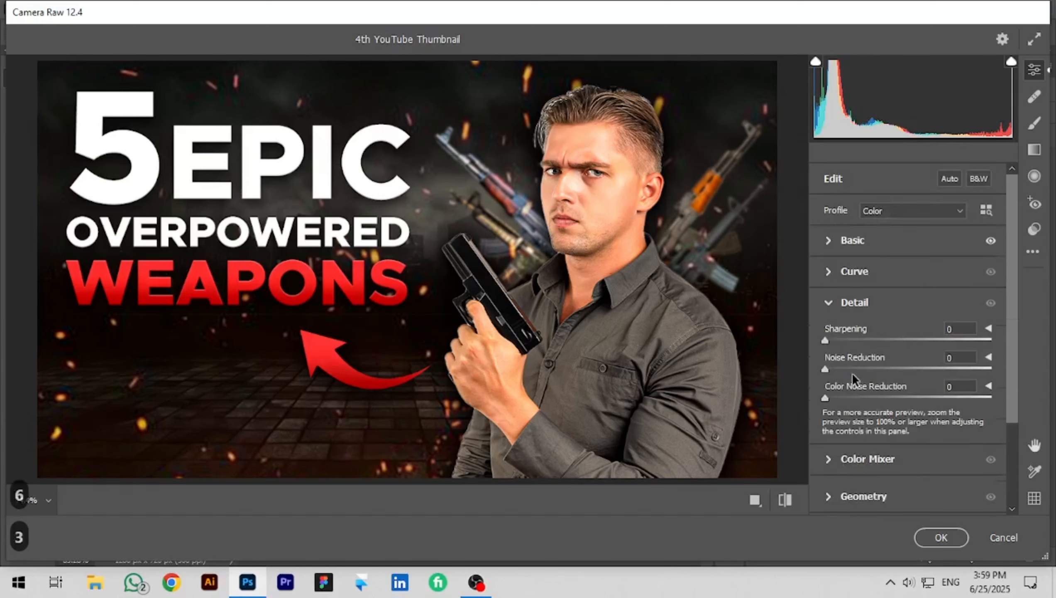
pyautogui.click(825, 341)
pyautogui.click(843, 341)
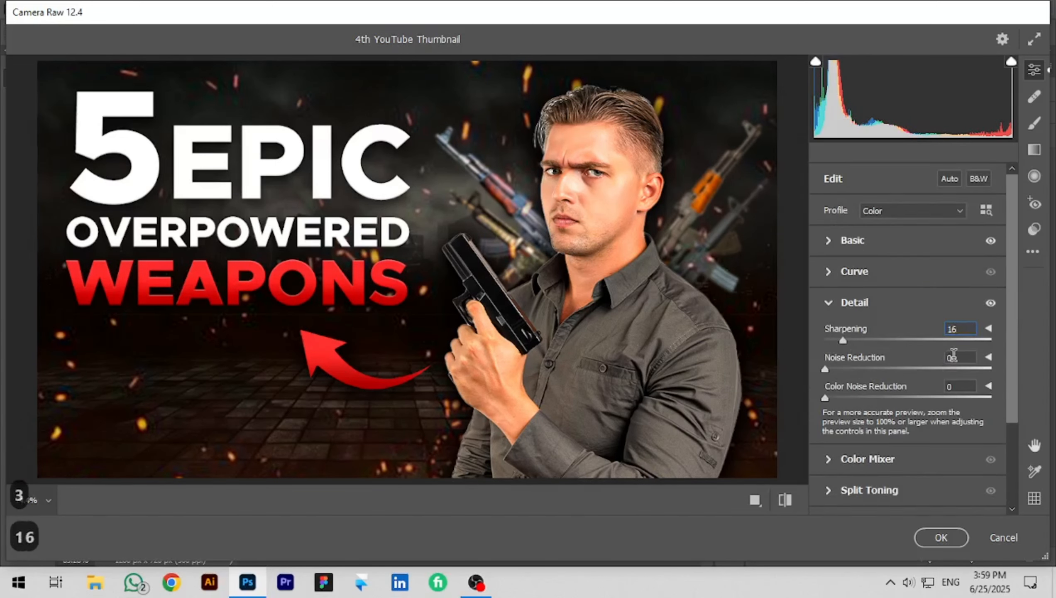
pyautogui.click(838, 368)
# Step: Set the Camera Raw effects to Grain 1 and Vignetting -9, and apply the filter to the Final Design layer
pyautogui.scroll(-3, 839, 368)
pyautogui.click(853, 469)
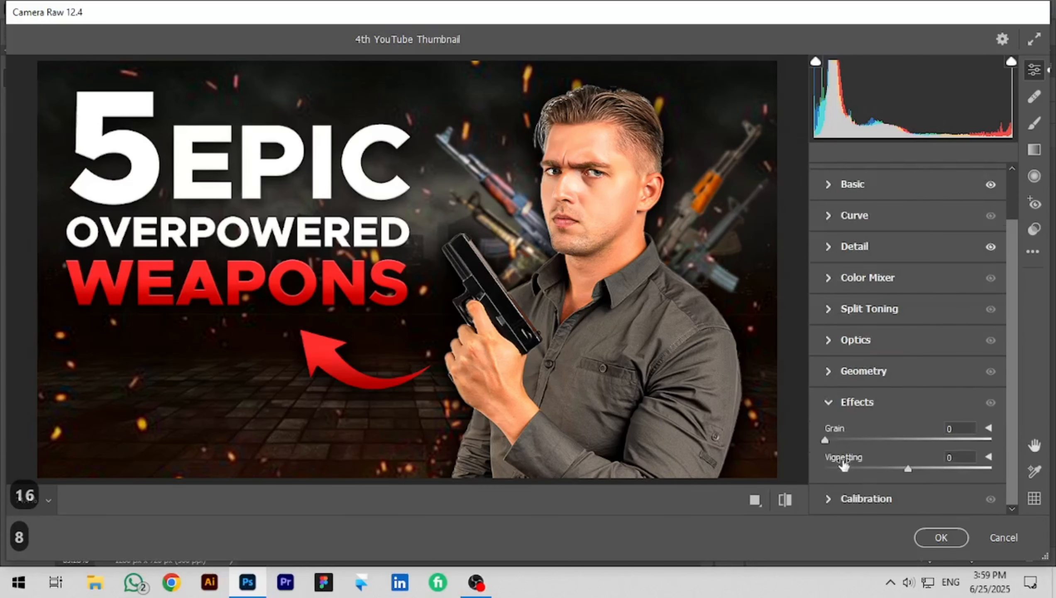
pyautogui.click(959, 427)
pyautogui.write('1')
pyautogui.click(937, 465)
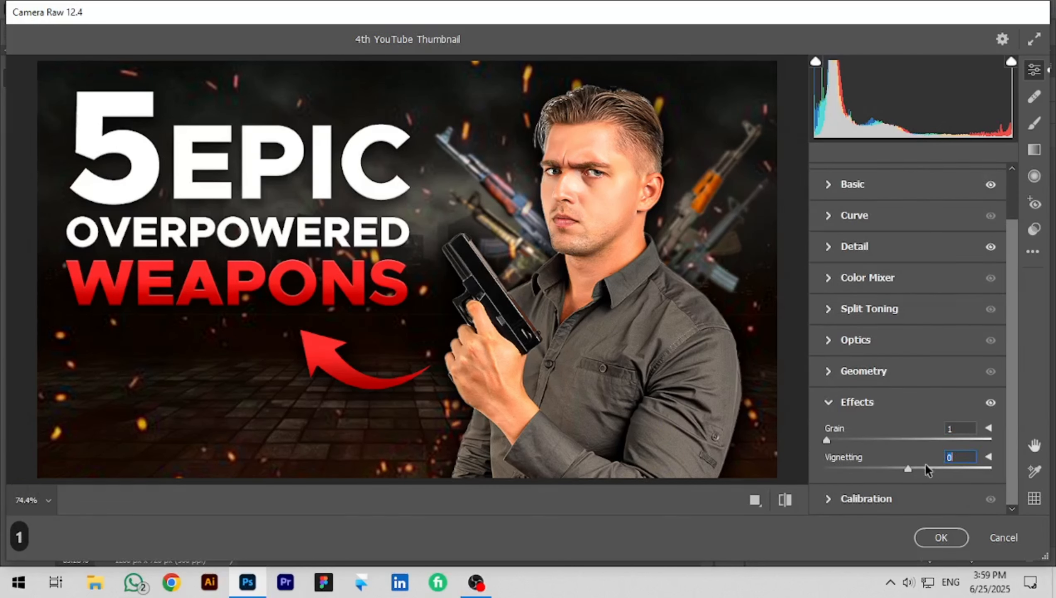
pyautogui.click(897, 467)
pyautogui.write('-16')
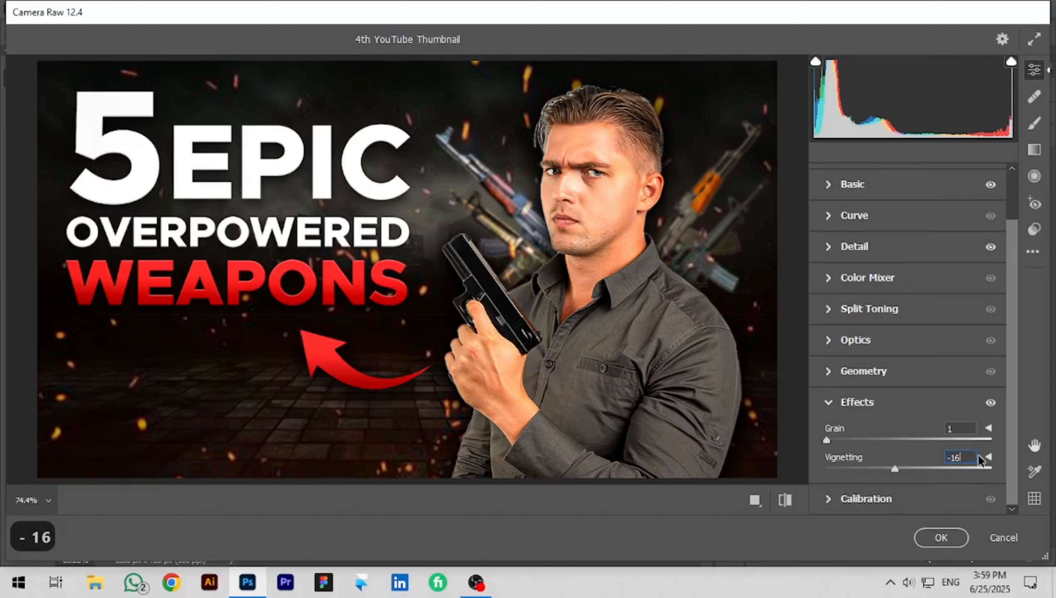
pyautogui.press('BackSpace')
pyautogui.press('BackSpace')
pyautogui.write('9')
pyautogui.click(941, 537)
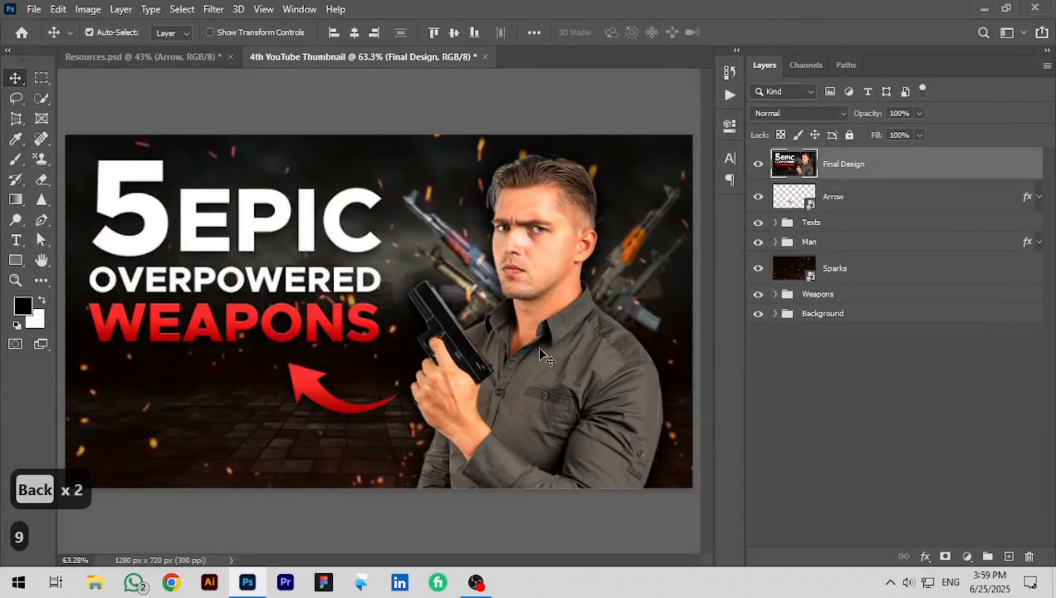
# Step: Hide the interface panels and fit the whole thumbnail to the screen for a final review
pyautogui.hotkey('ctrl', '0')
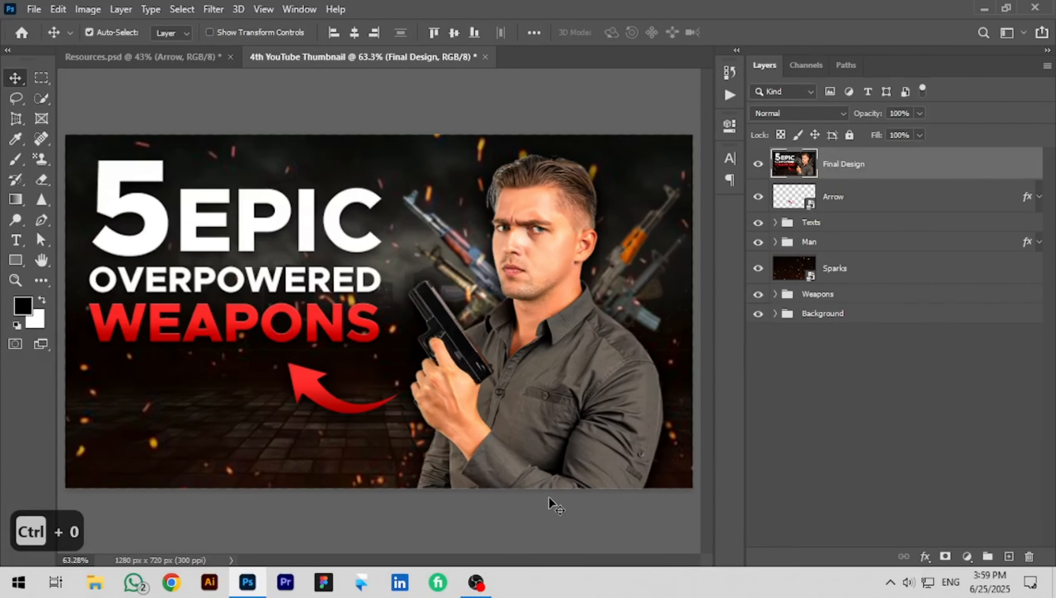
pyautogui.press('Tab')
pyautogui.hotkey('ctrl', '0')
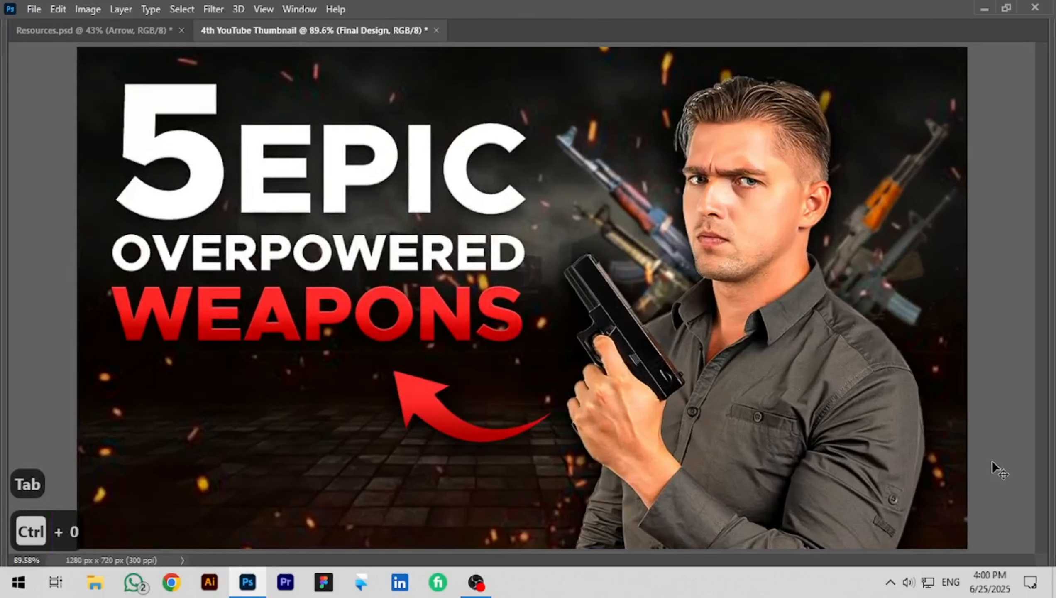